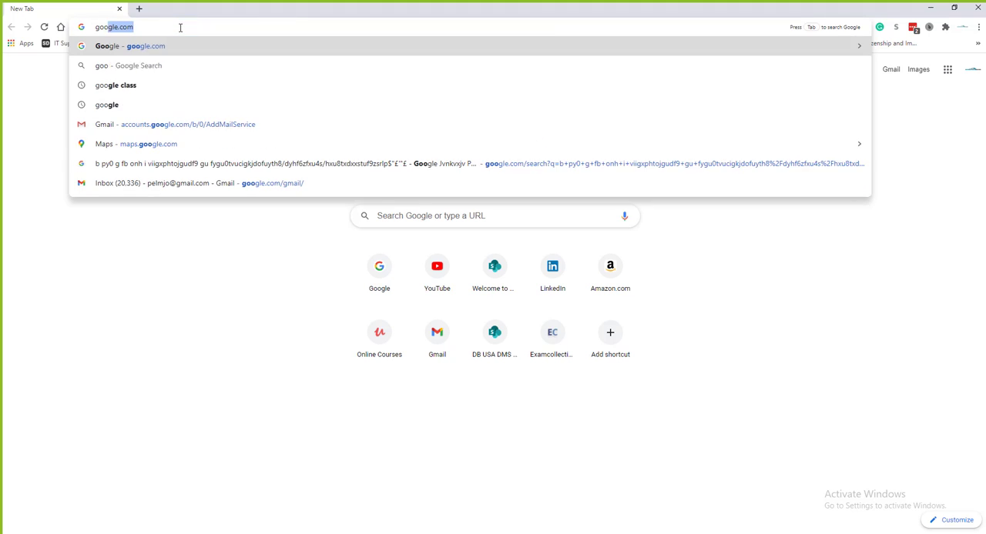
Open google.com, search for "virtual box" and go to the Downloads page of virtualbox.org
key("Return")
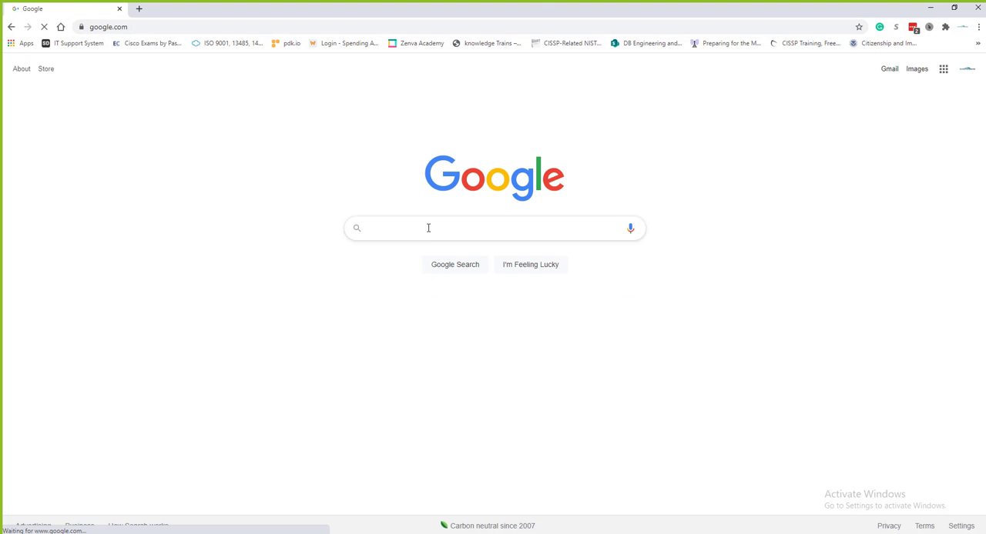
left_click(429, 234)
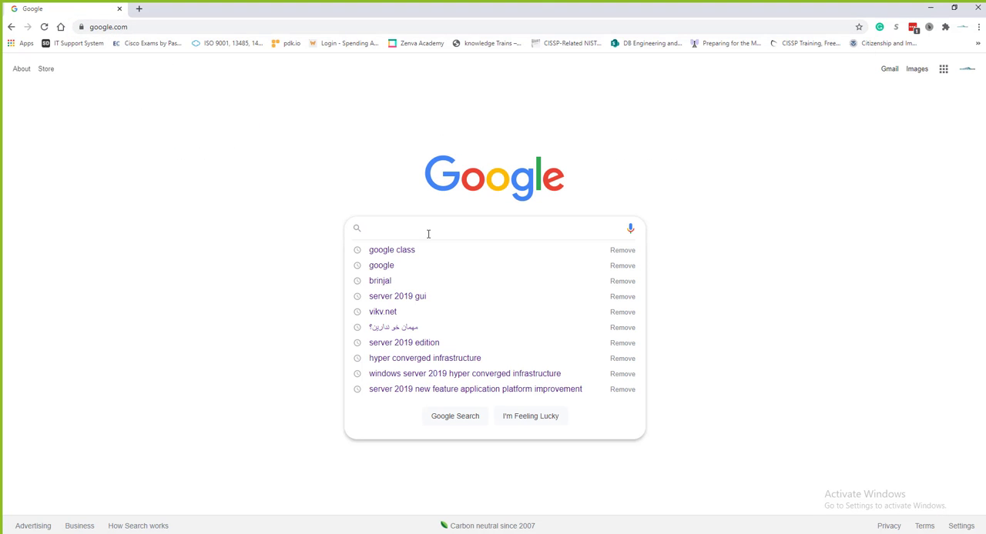
left_click(321, 230)
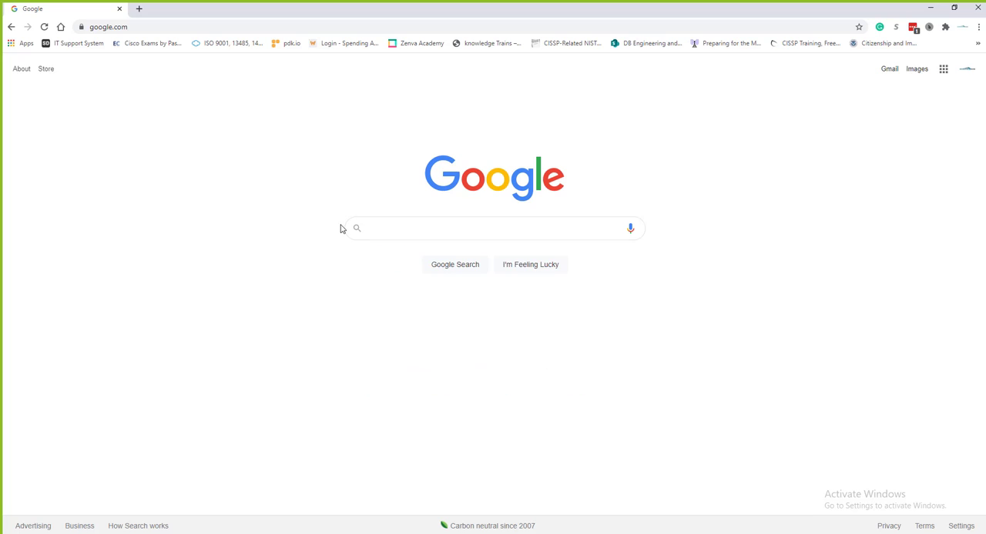
left_click(389, 227)
type("virtual")
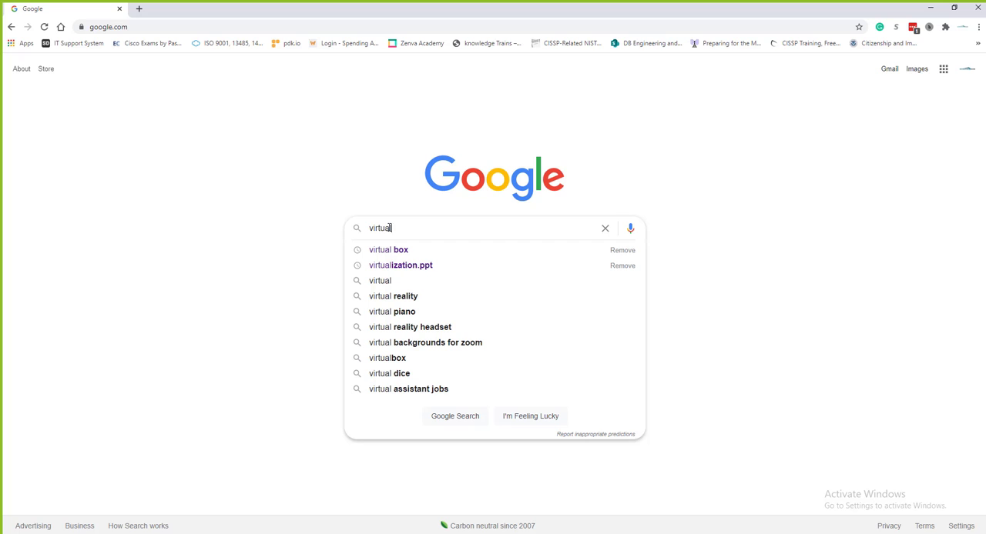
key("Down")
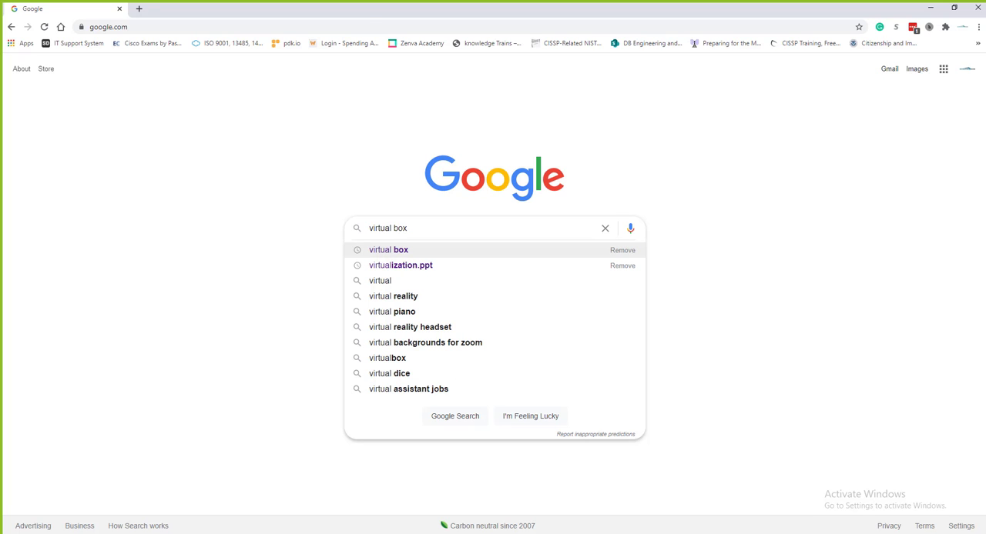
key("Return")
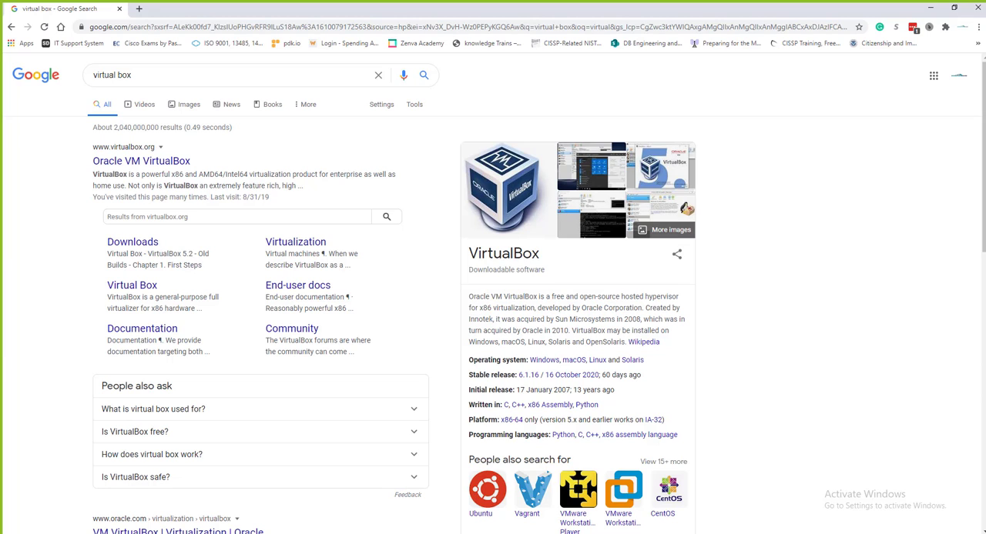
left_click(132, 244)
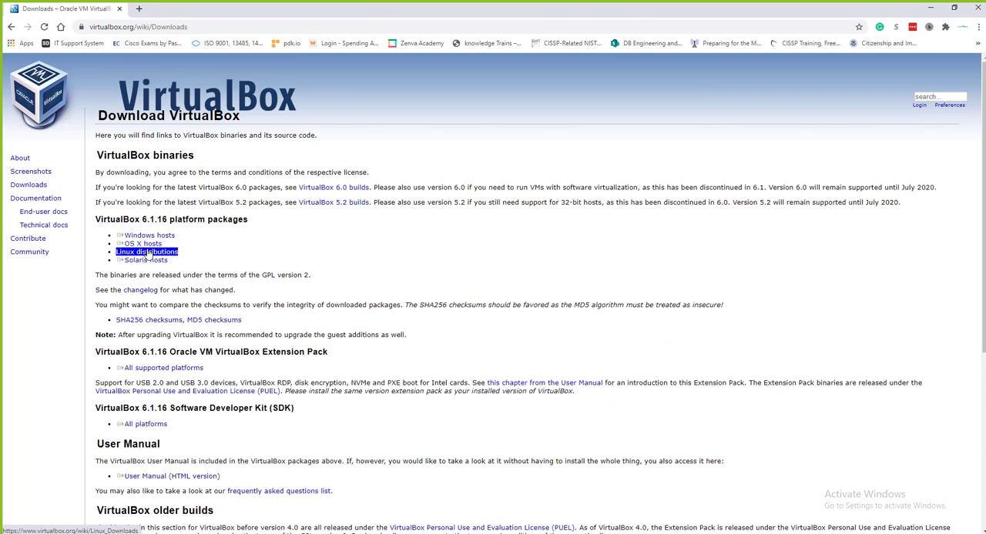
Download the VirtualBox 6.1.16 platform package for Windows hosts and launch the downloaded installer
left_click(167, 237)
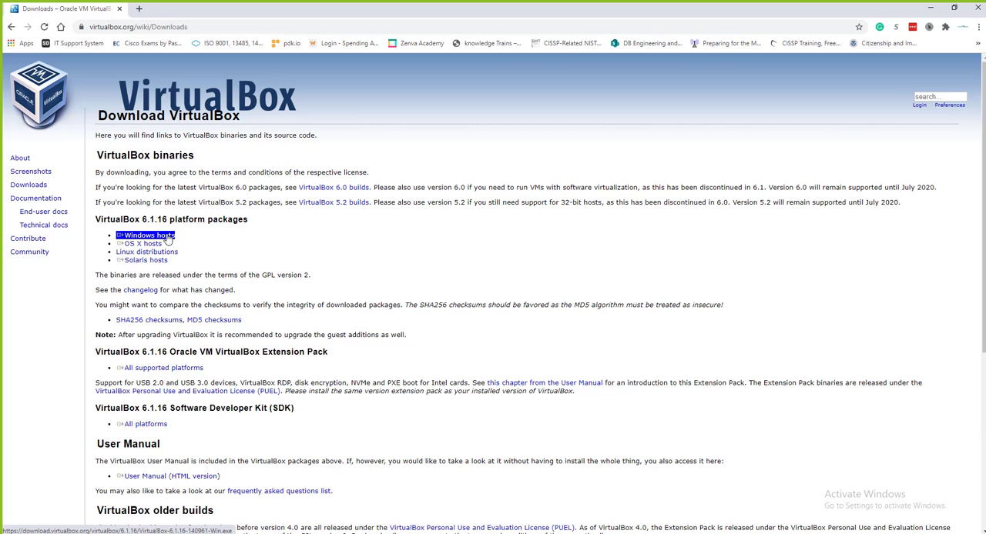
left_click(153, 244)
left_click(155, 254)
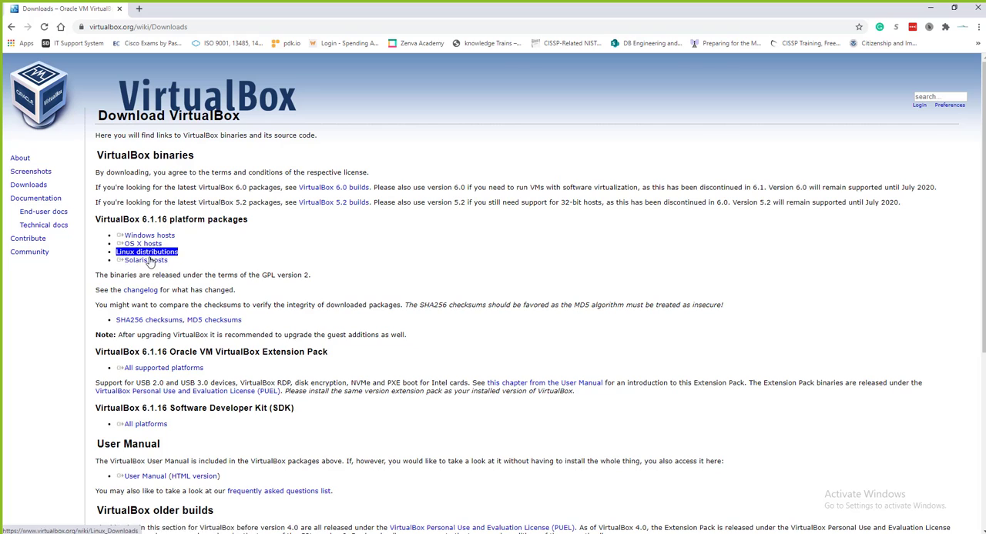
left_click(151, 239)
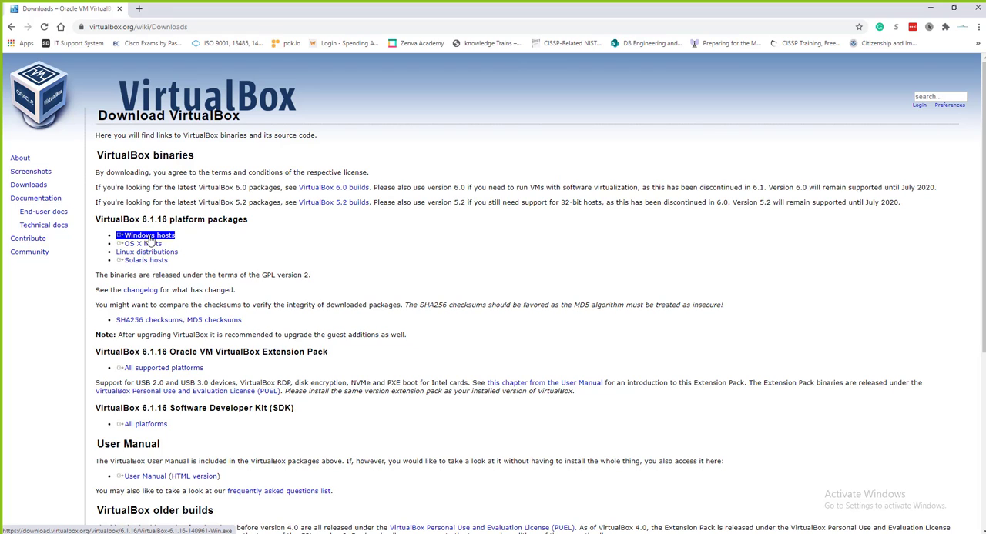
left_click(151, 240)
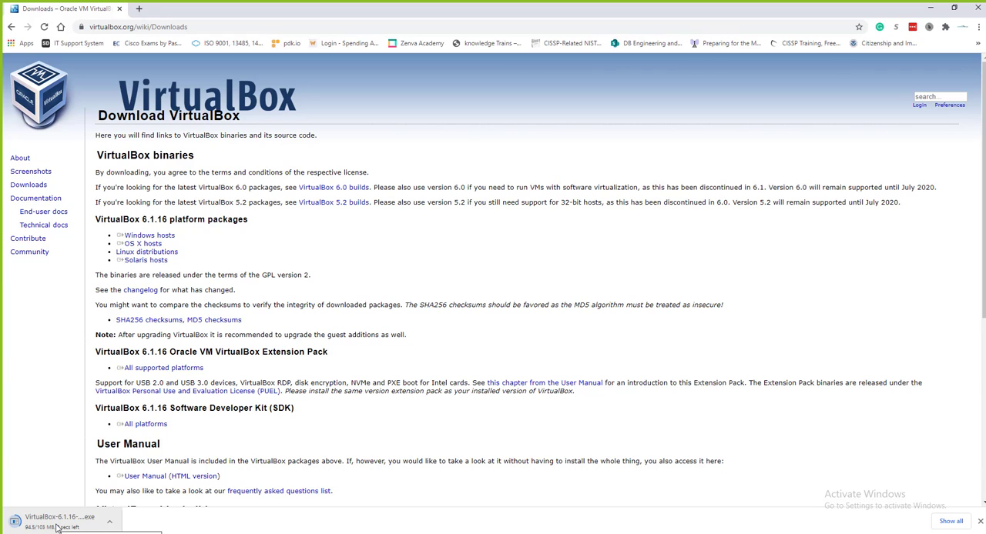
left_click(75, 522)
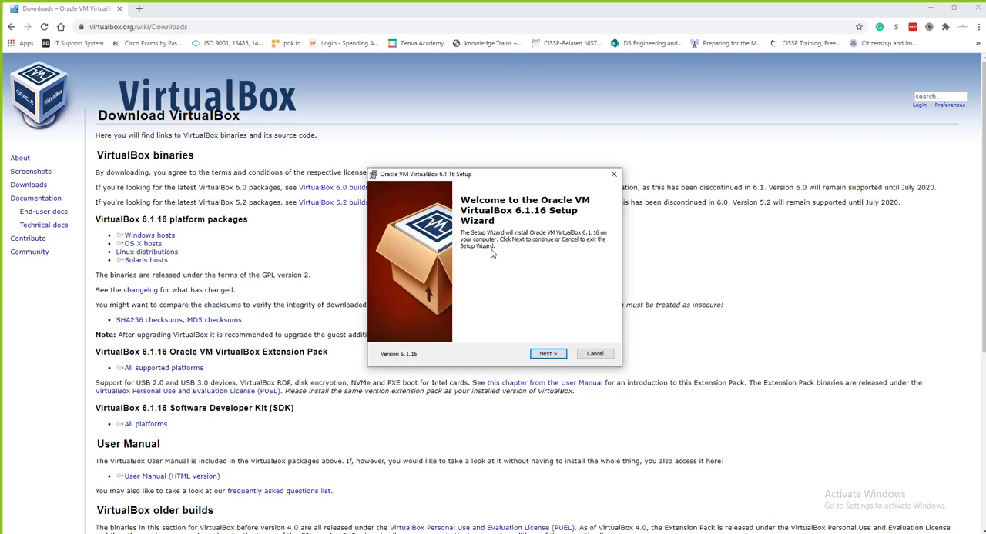
Start installing Oracle VM VirtualBox 6.1.16 with the default features, location, shortcuts and file associations
left_click(546, 355)
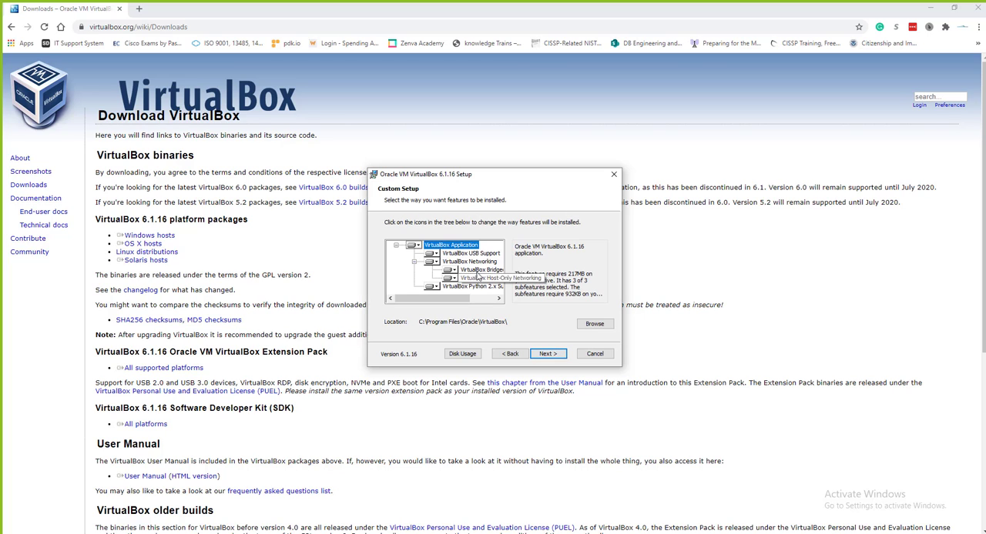
left_click(549, 358)
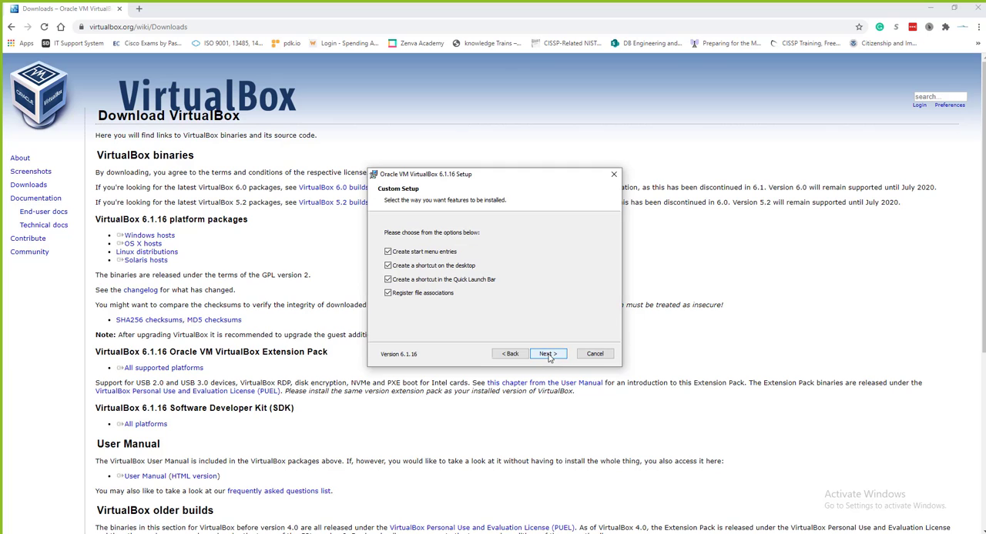
left_click(549, 356)
left_click(548, 356)
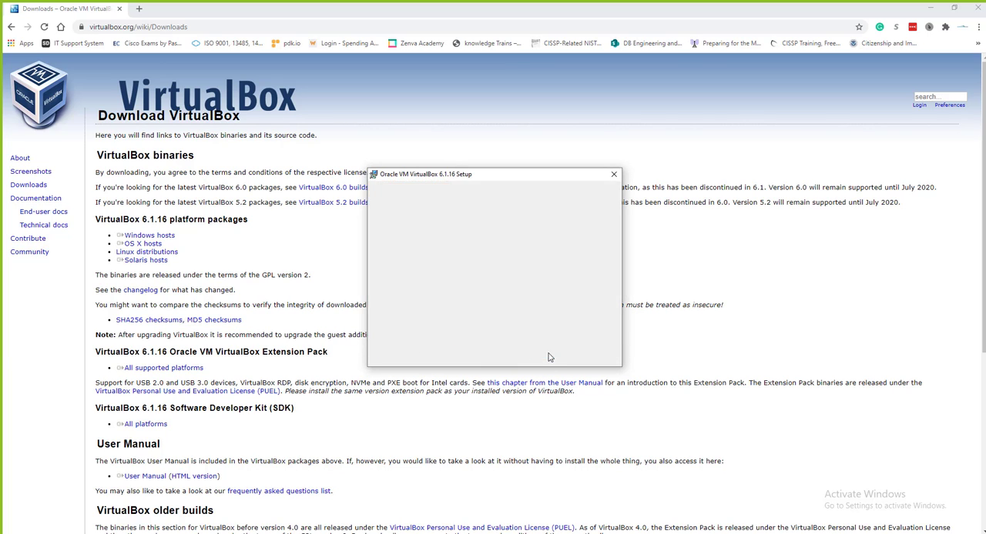
left_click(548, 356)
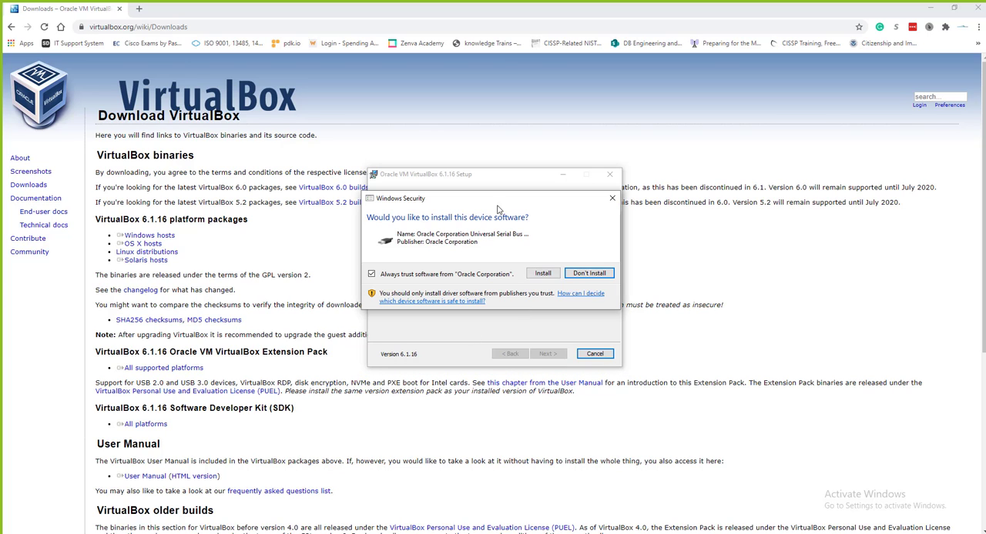
Allow the Oracle Corporation device software to install and finish the setup, starting VirtualBox after installation
left_click(544, 275)
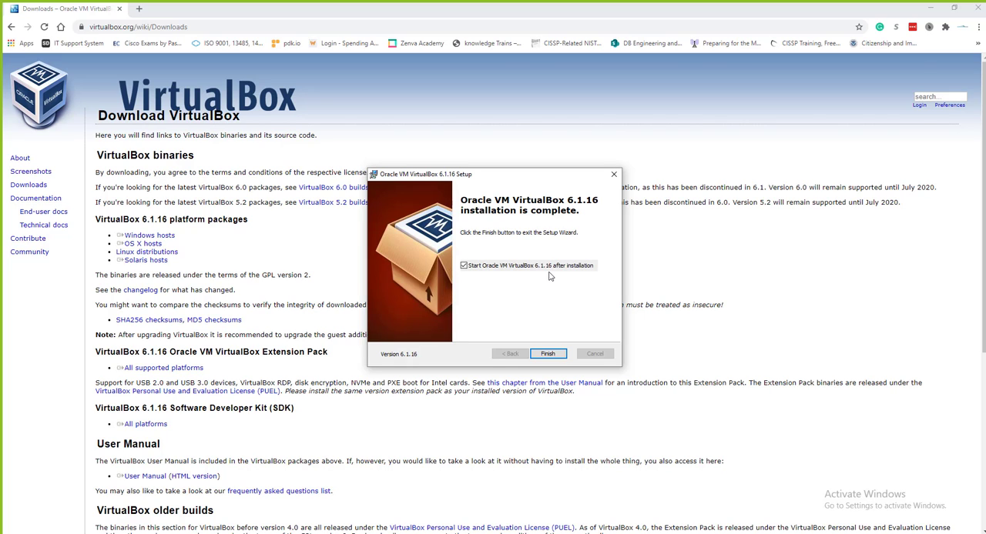
left_click(480, 268)
left_click(548, 354)
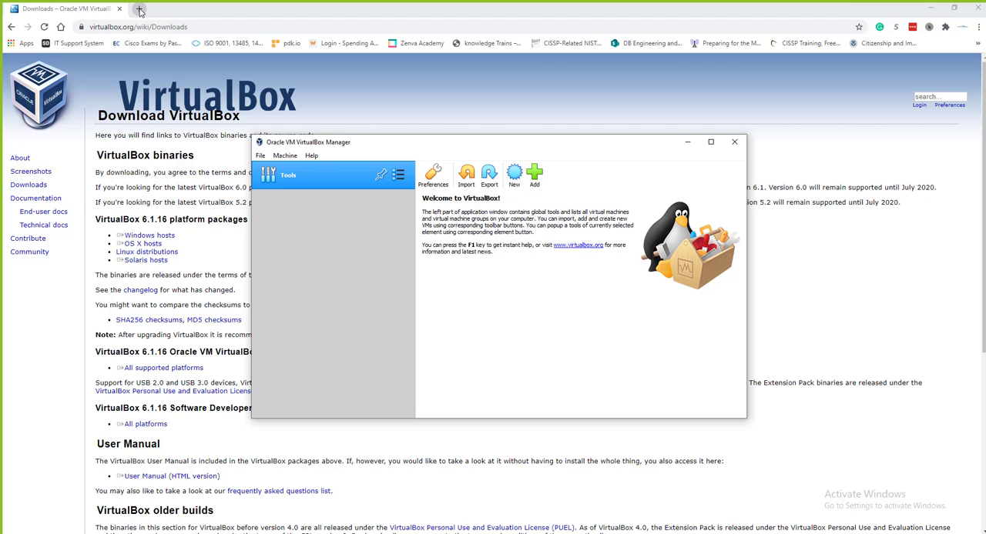
Open Google in a new browser tab and search for "windows server 2019 download"
left_click(140, 10)
left_click(140, 10)
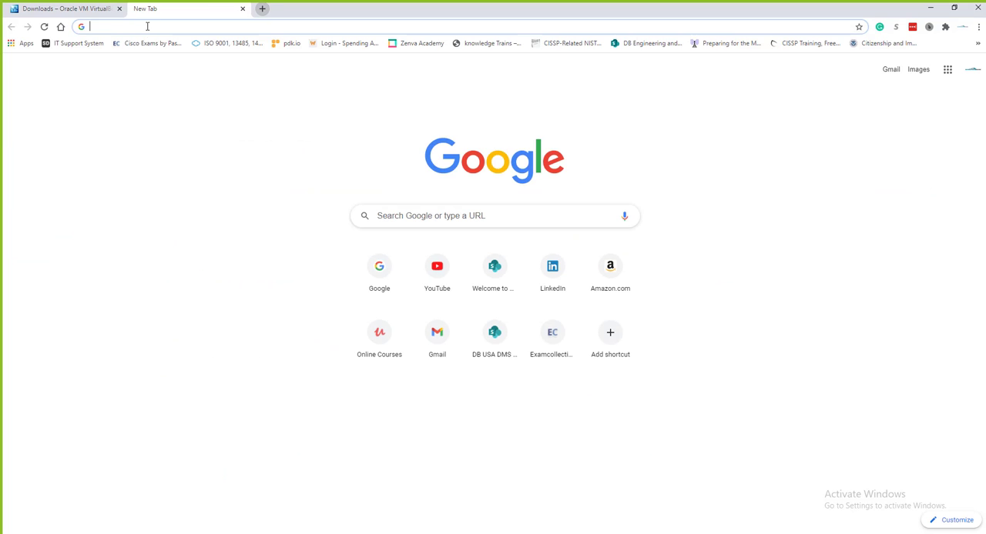
left_click(149, 32)
type("google.com")
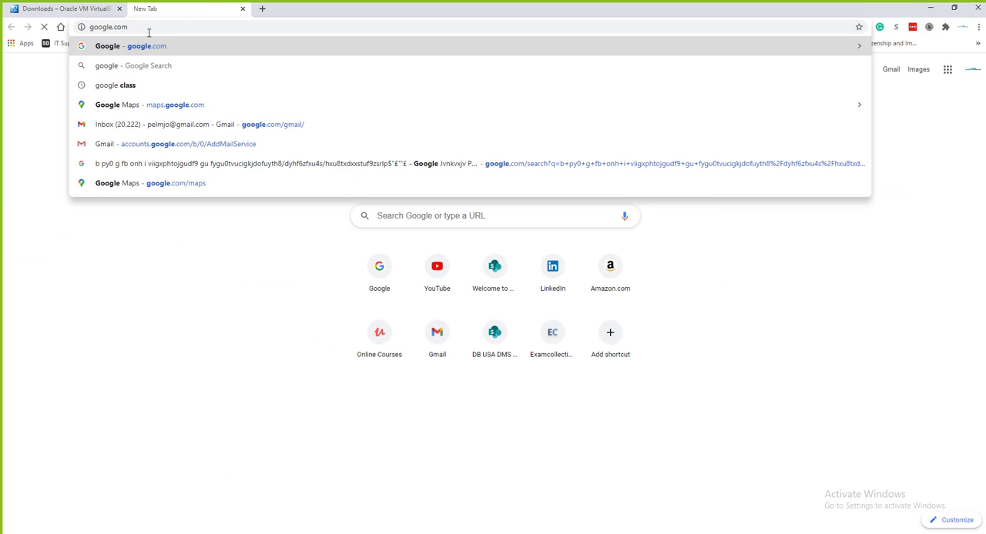
key("Return")
type("windows ")
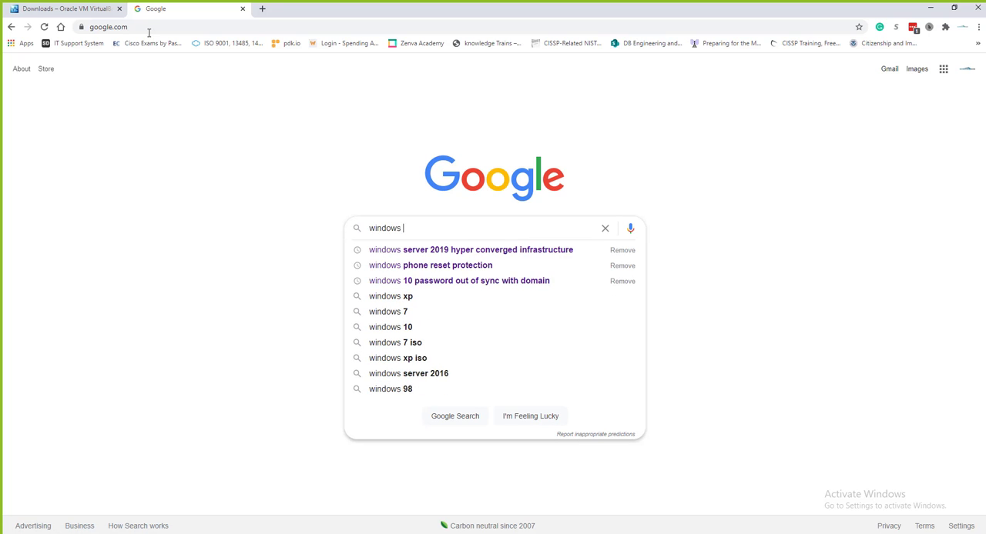
type("server 2")
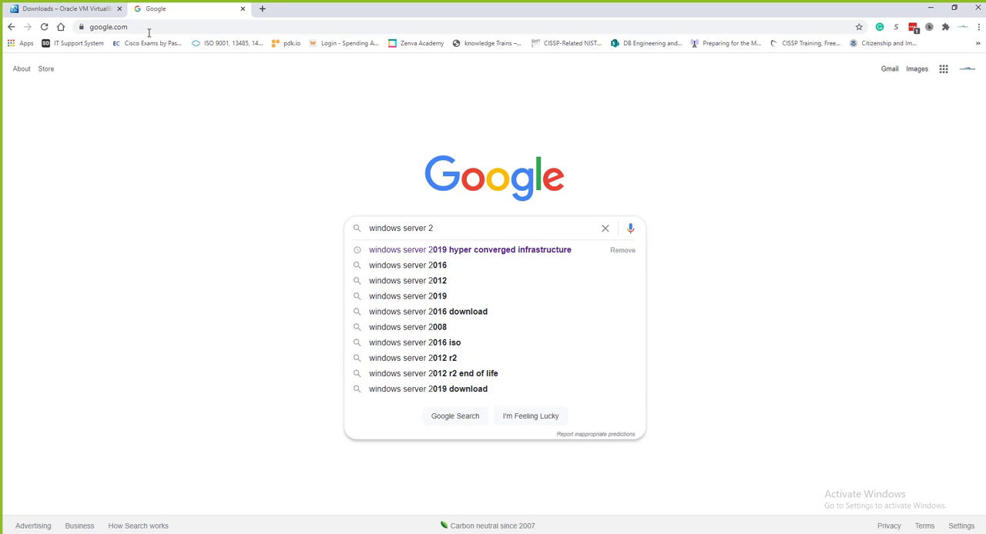
type("019 down")
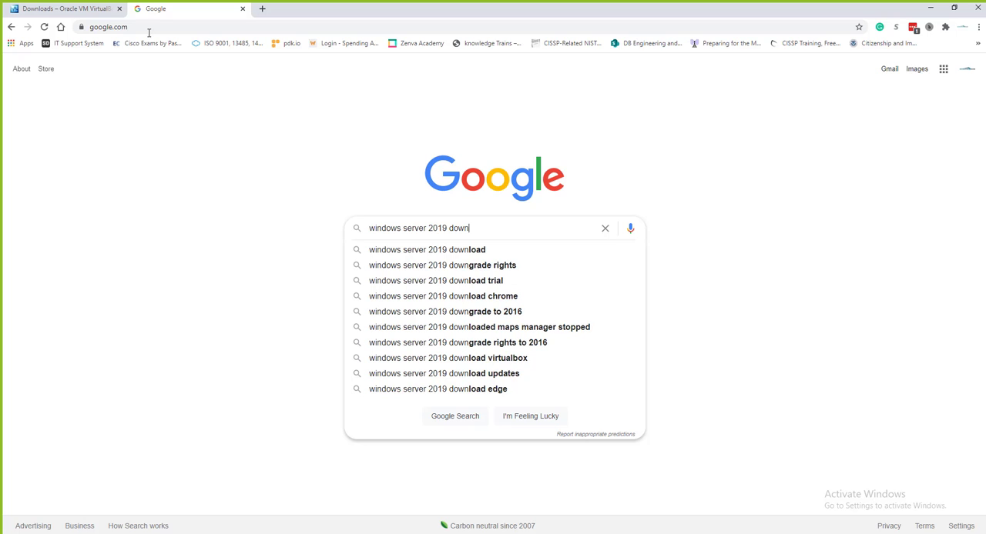
type("load")
key("Return")
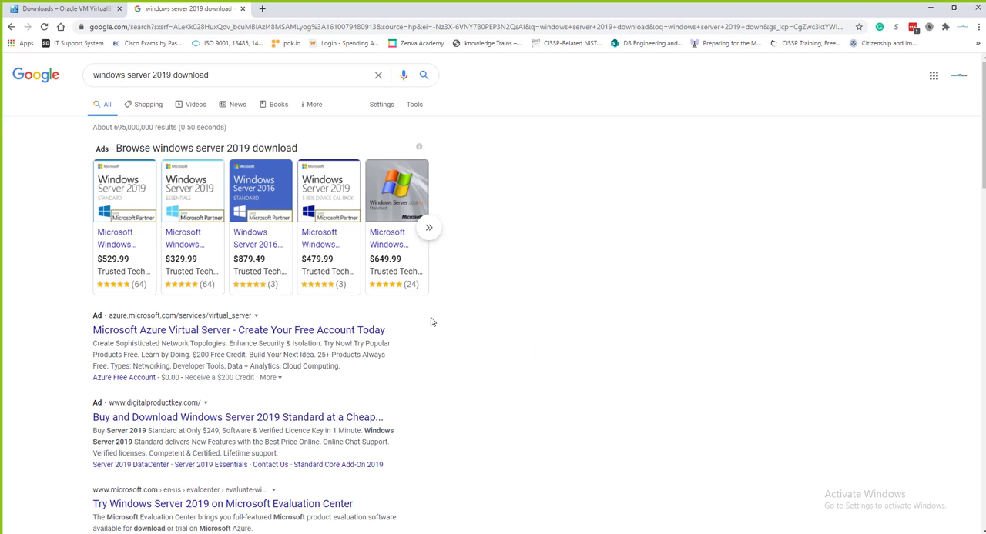
Open the Microsoft Evaluation Center result for Windows Server 2019 and continue to the evaluation form with the ISO experience
scroll(431, 321, "down", 3)
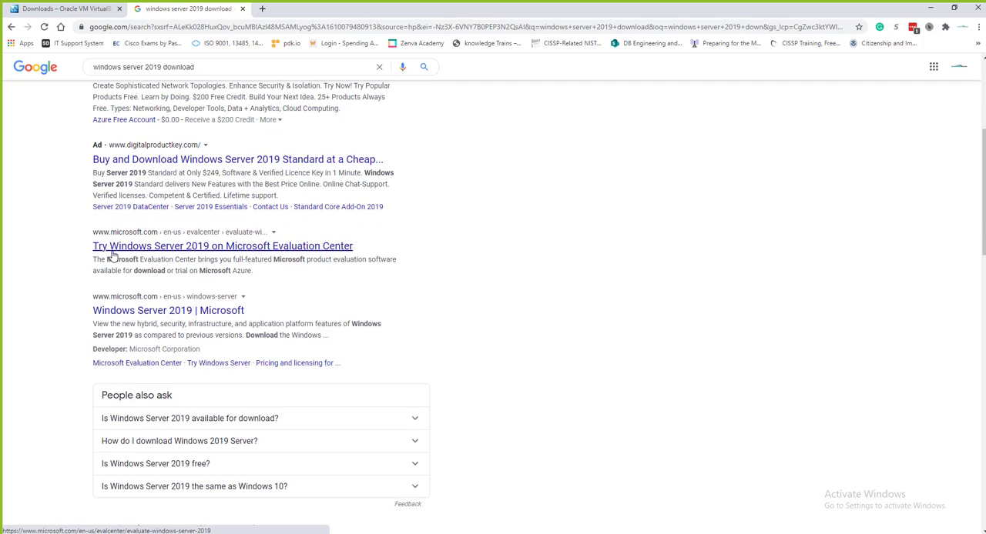
left_click(255, 248)
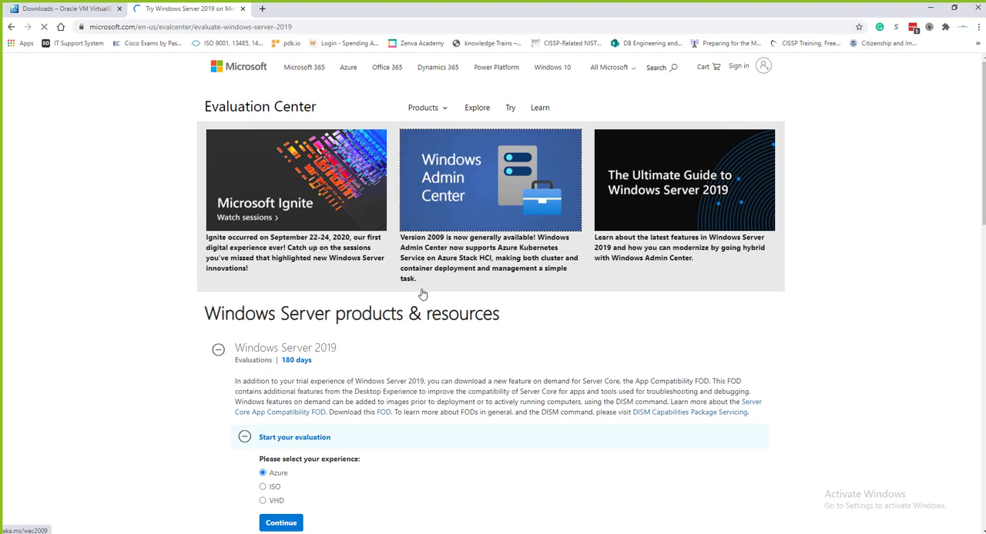
scroll(386, 263, "down", 7)
scroll(377, 252, "up", 3)
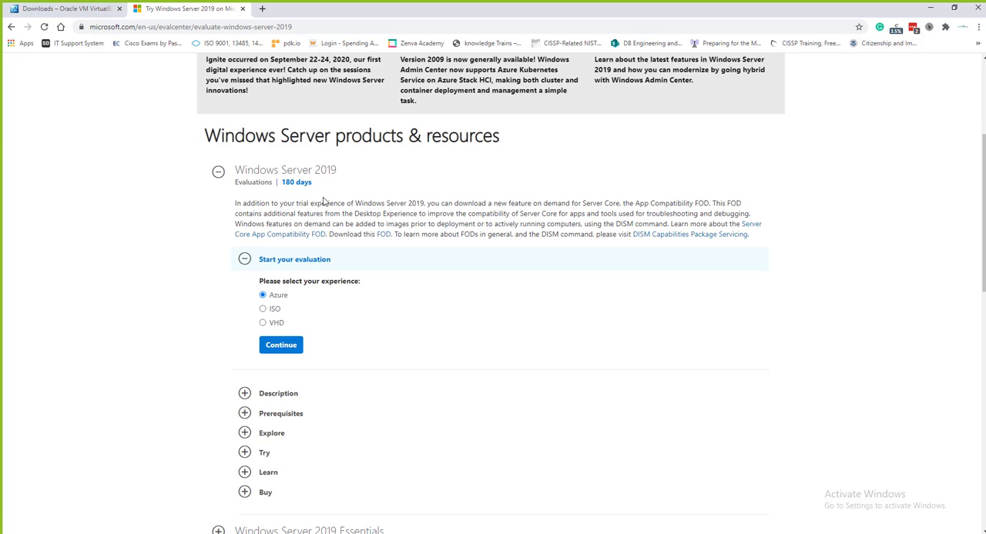
scroll(308, 198, "down", 2)
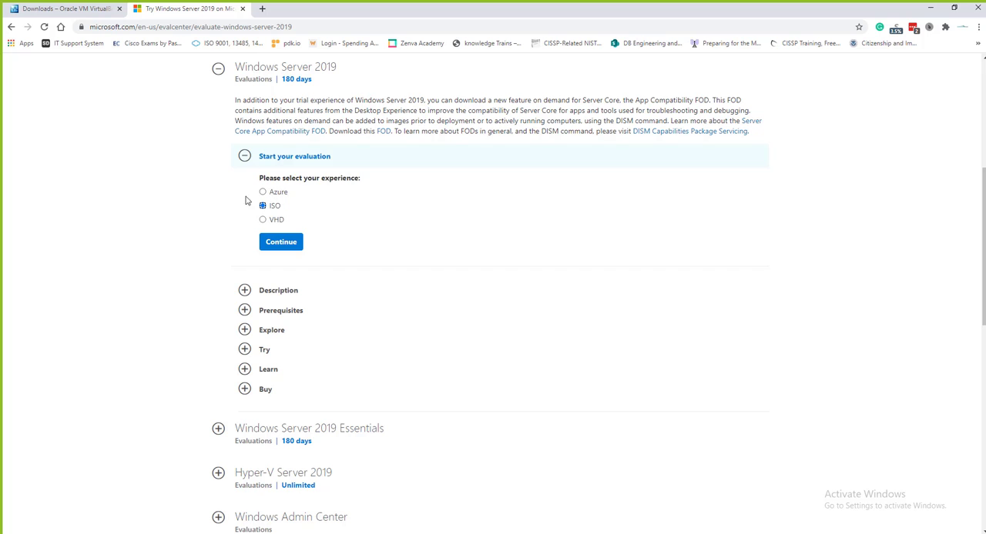
left_click(279, 242)
Autofill the evaluation form with a saved contact's details and enter "Testing" as the company name
left_click(432, 192)
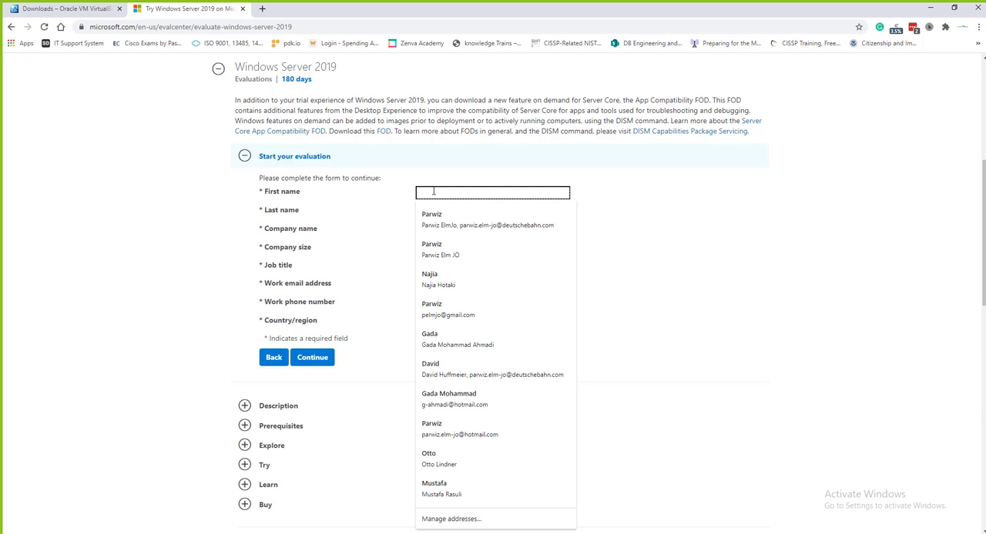
left_click(444, 254)
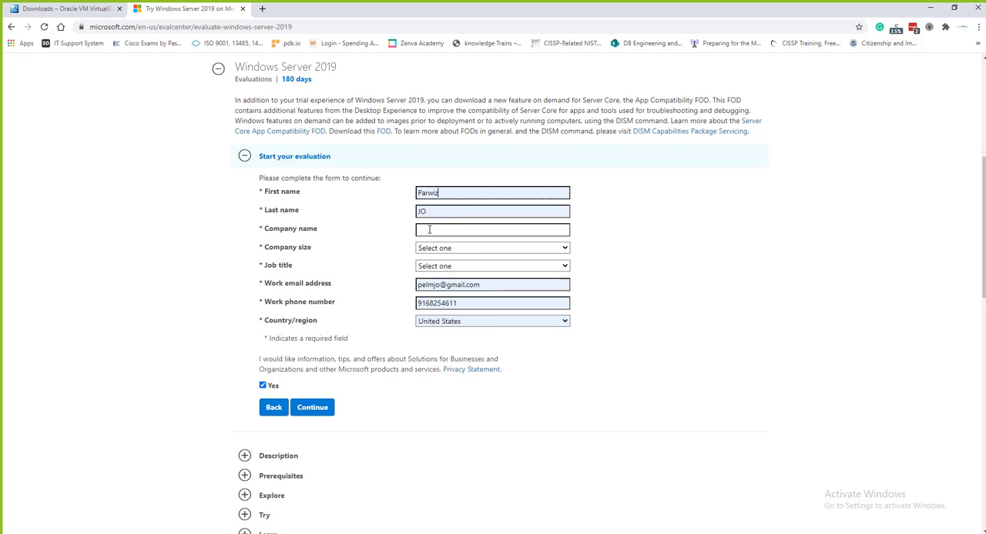
left_click(429, 230)
type("Test")
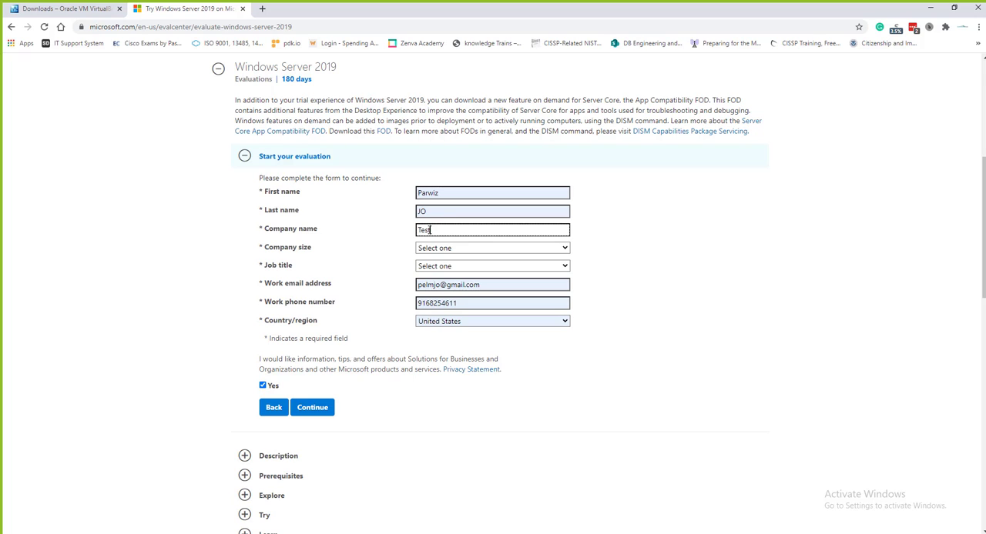
type("ing")
Set the company size to 2-4 and the job title to IT or Technical Manager in the evaluation form
scroll(638, 264, "down", 1)
left_click(452, 197)
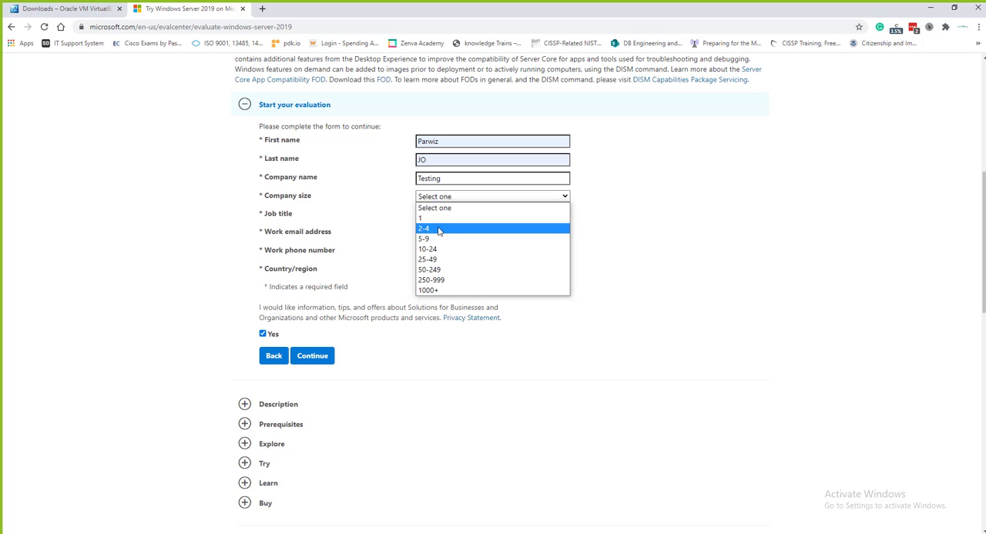
left_click(437, 227)
left_click(447, 217)
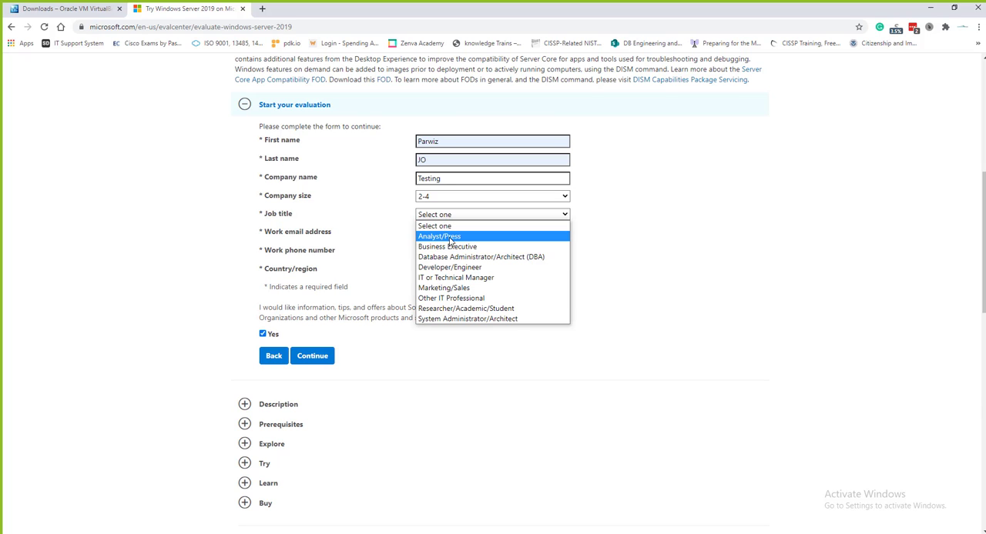
left_click(454, 279)
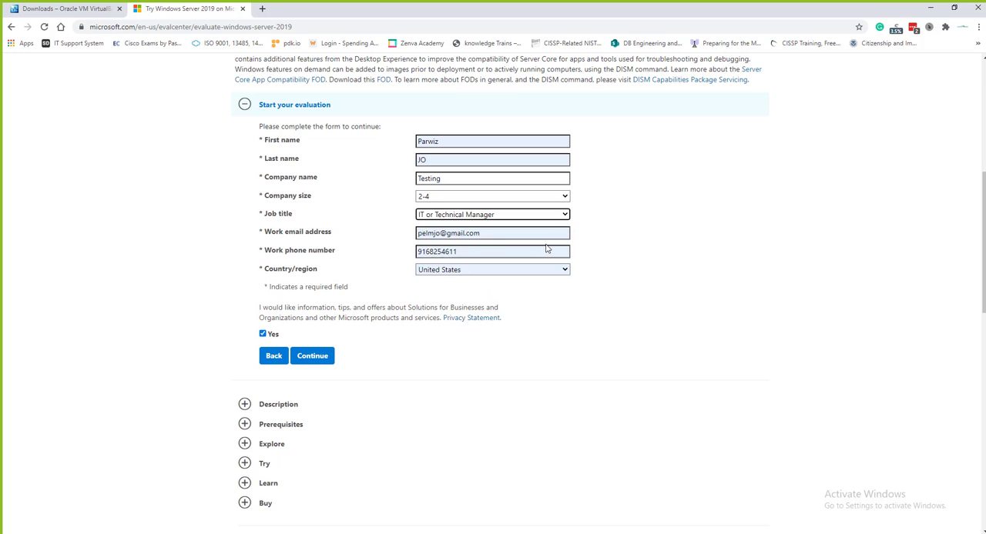
scroll(544, 249, "down", 2)
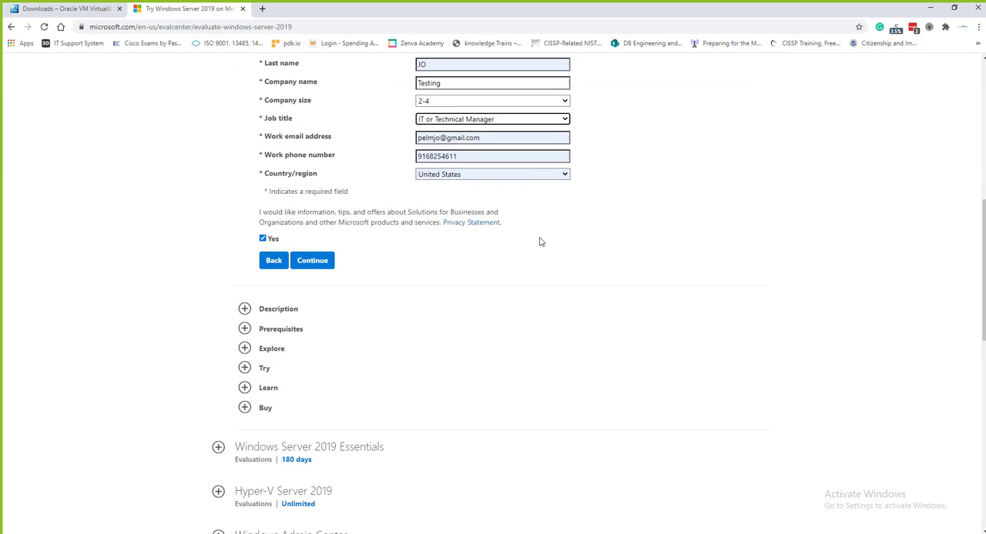
scroll(468, 255, "up", 2)
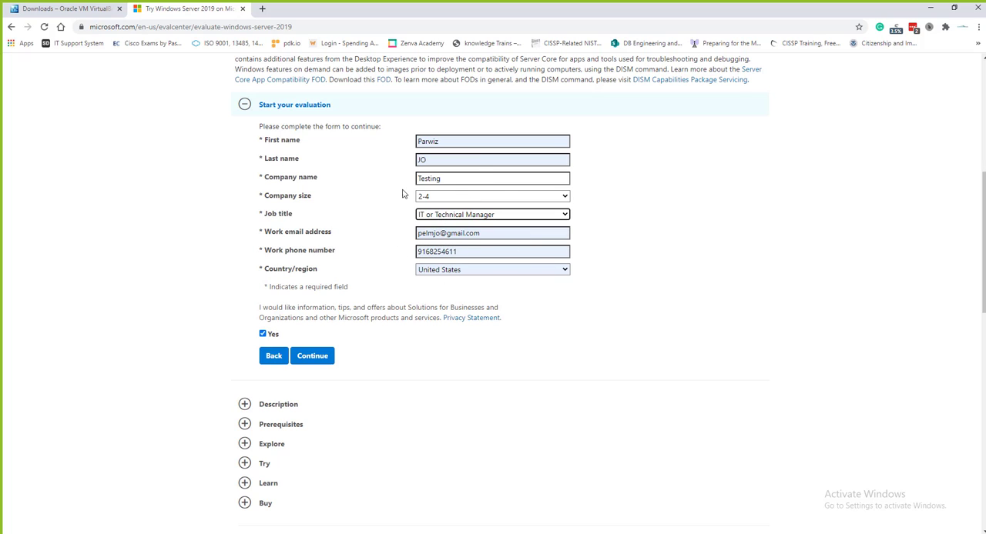
Submit the evaluation form, choose English as the language and download the Windows Server 2019 ISO
left_click(312, 357)
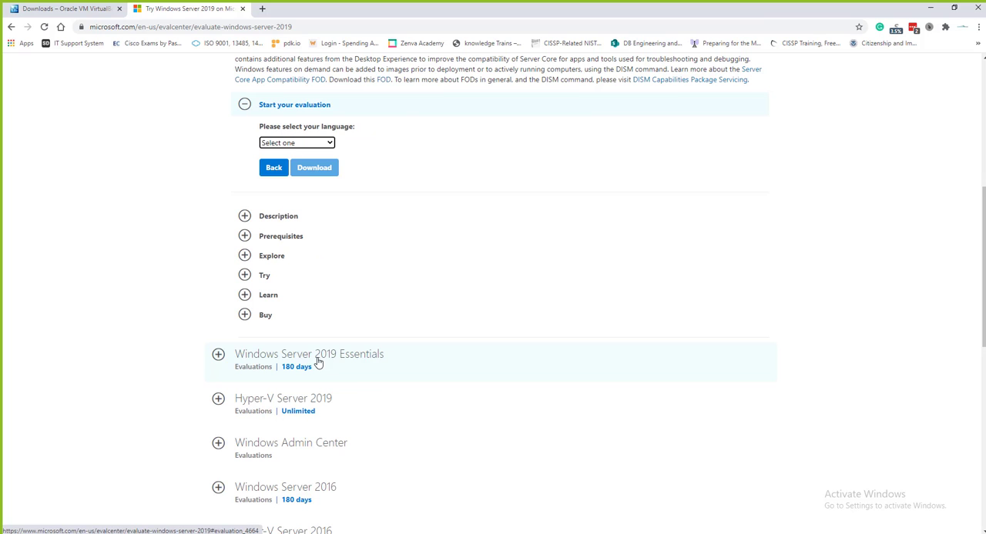
left_click(300, 143)
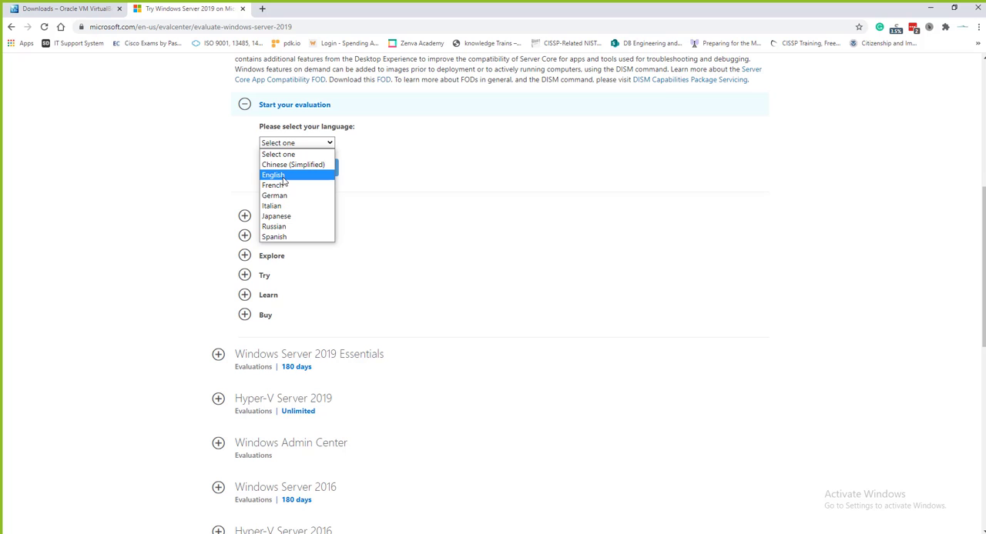
left_click(282, 177)
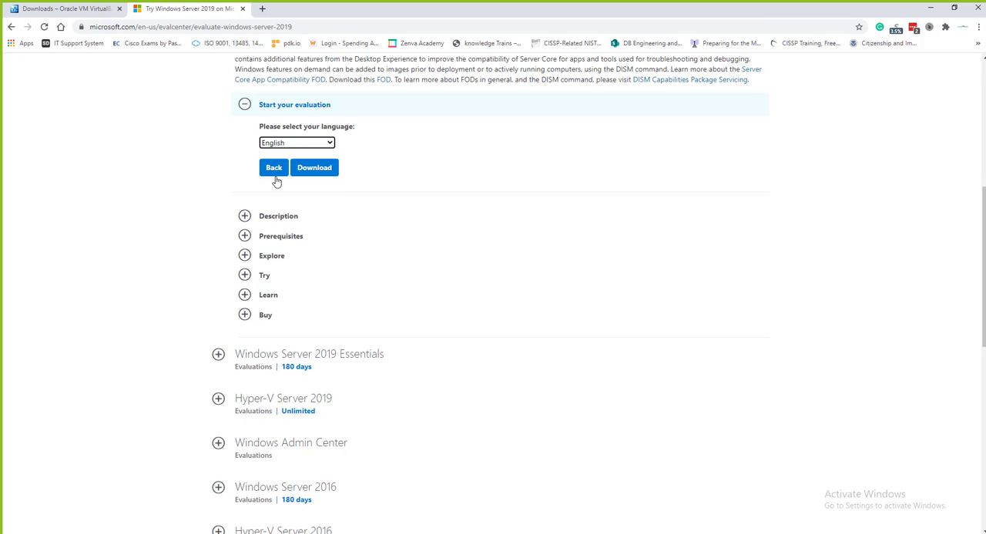
left_click(316, 170)
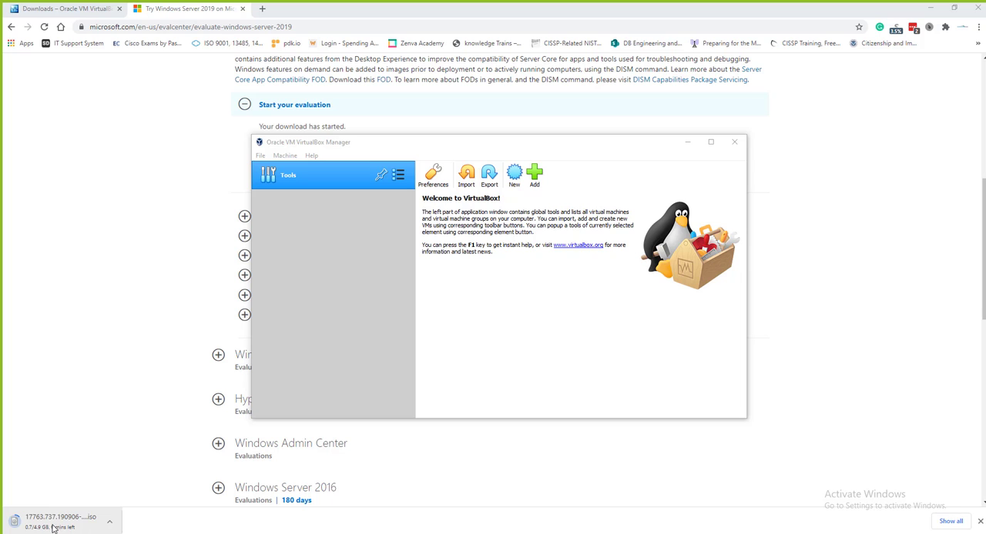
Start a new virtual machine in VirtualBox and name it "Primary Domain Controller", copying the label from the Course Lab intro PowerPoint slide
left_click_drag(389, 143, 507, 63)
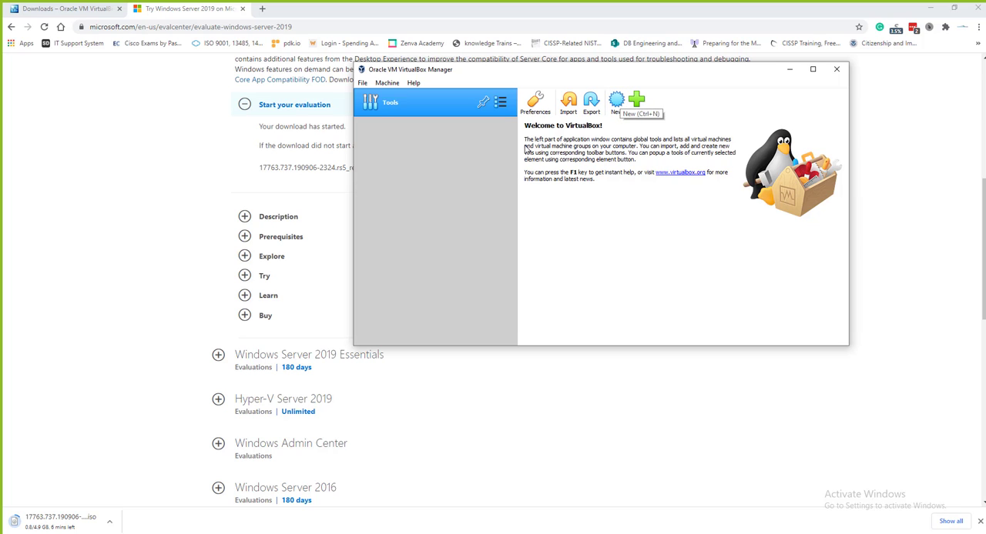
left_click(616, 107)
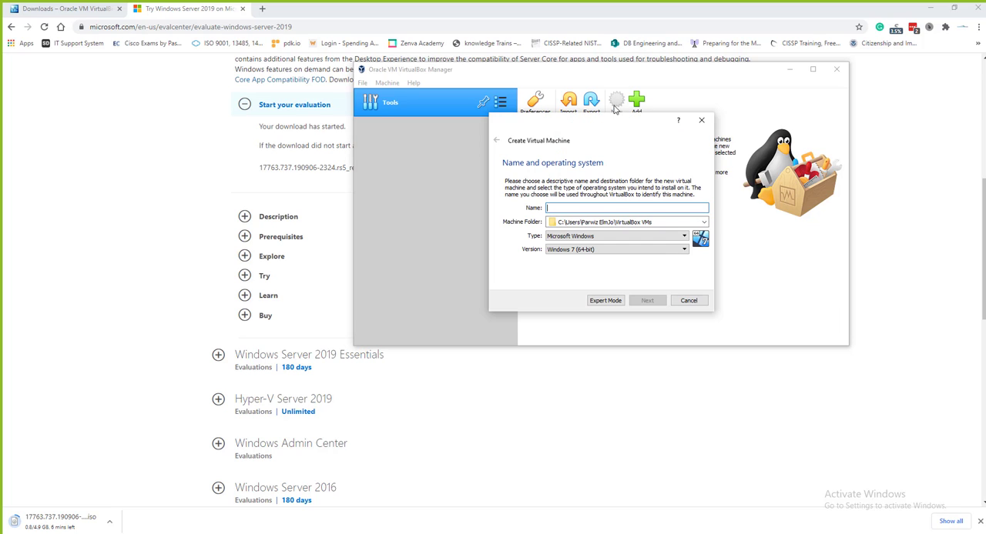
left_click(556, 208)
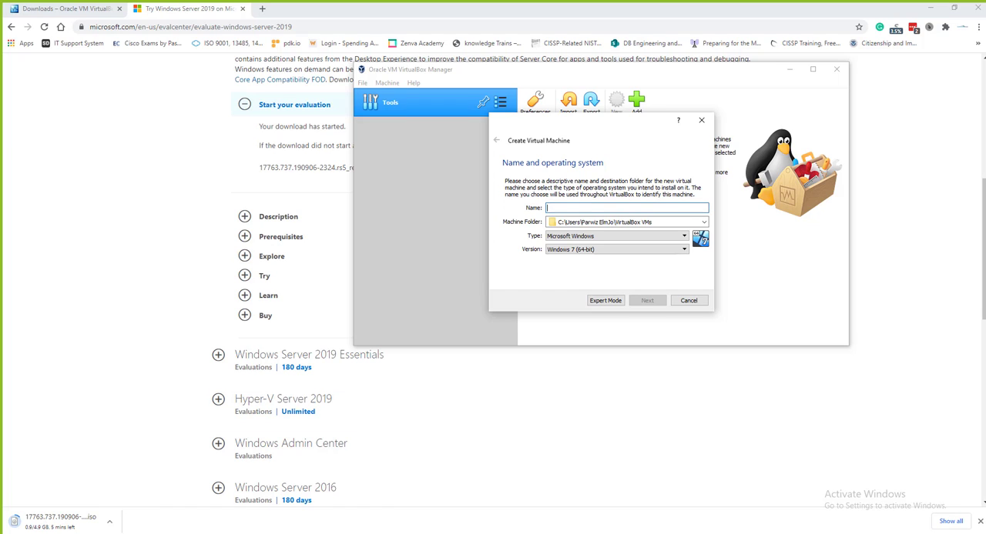
left_click(536, 521)
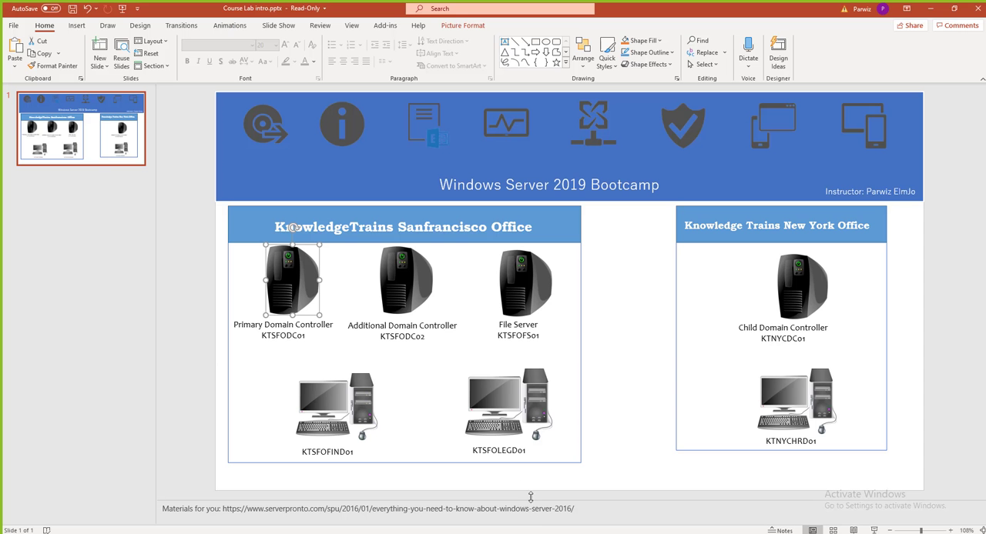
left_click(306, 334)
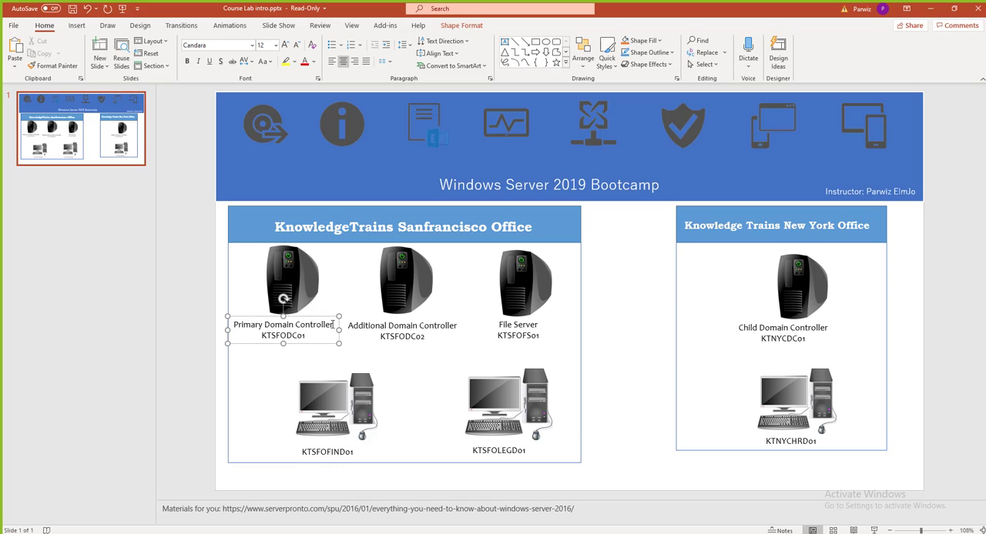
left_click_drag(332, 326, 243, 327)
key("ctrl+c")
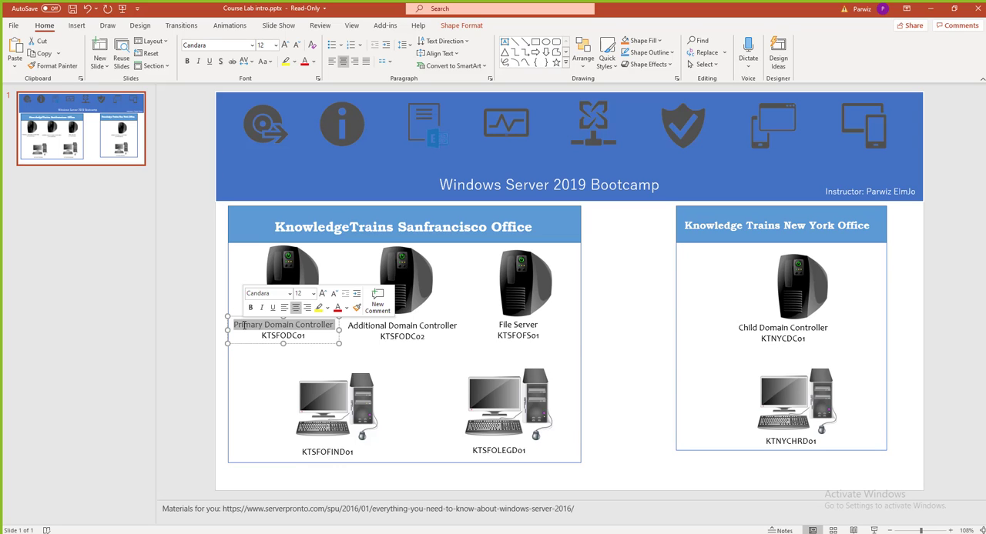
left_click(930, 8)
key("ctrl+v")
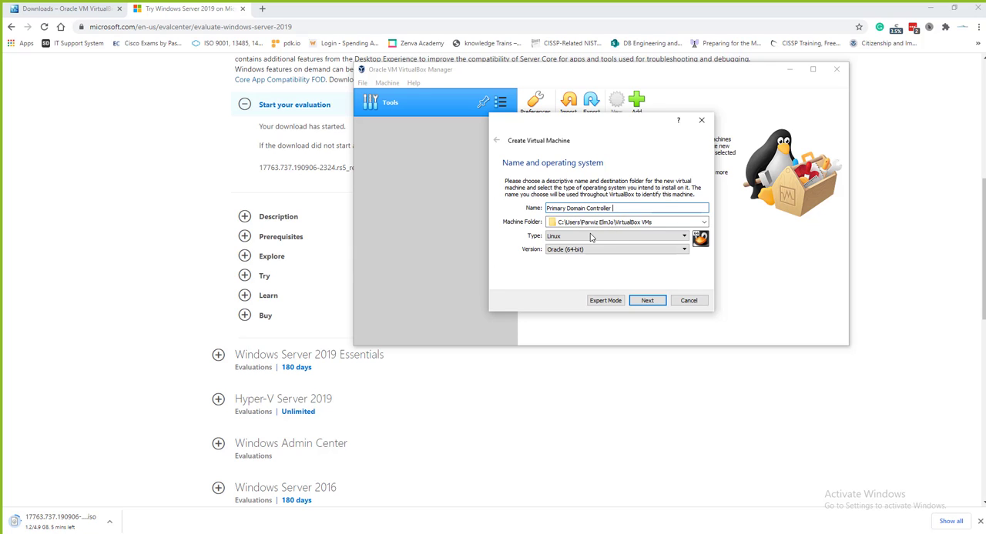
Set the virtual machine's type to Microsoft Windows and version to Windows 2019 (64-bit), and continue to the memory size
left_click(615, 223)
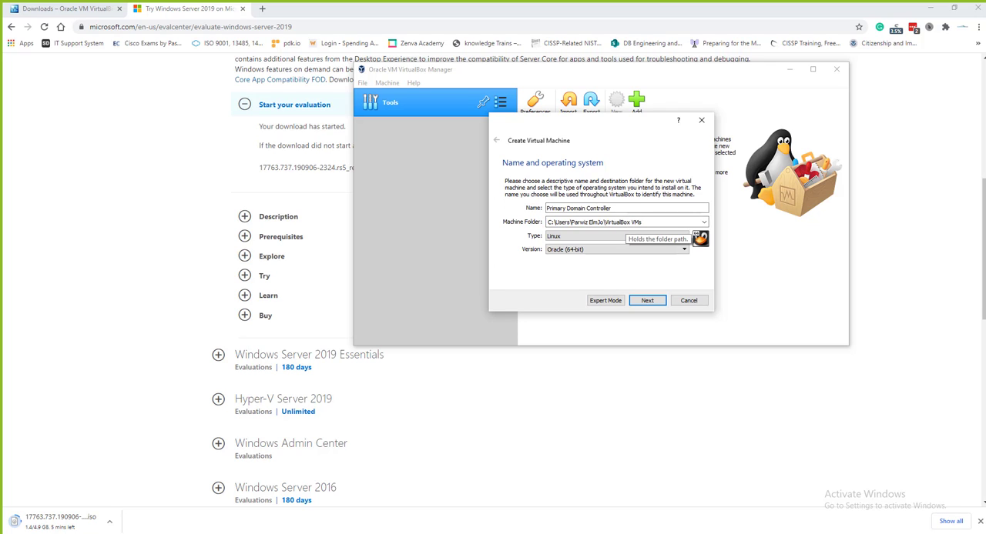
left_click(560, 239)
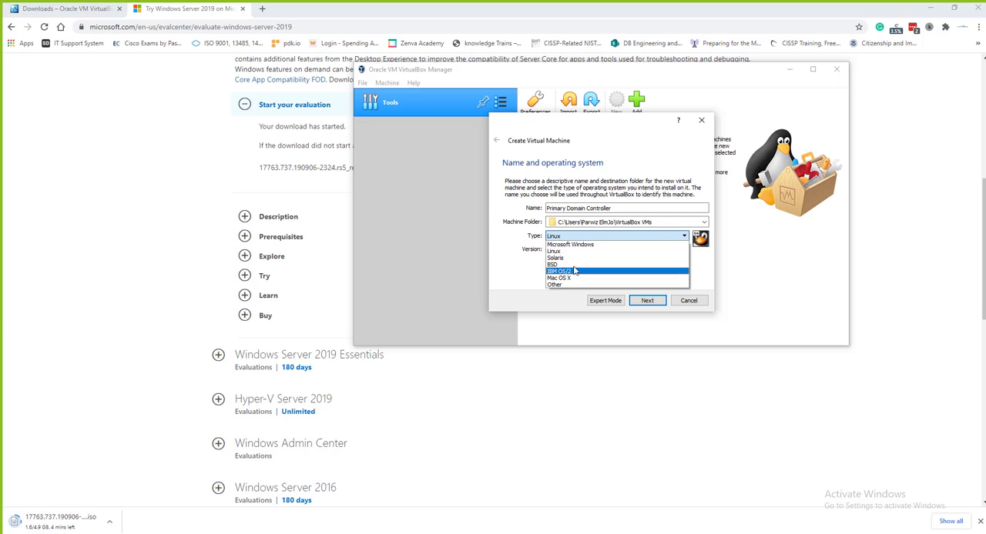
left_click(577, 245)
left_click(585, 249)
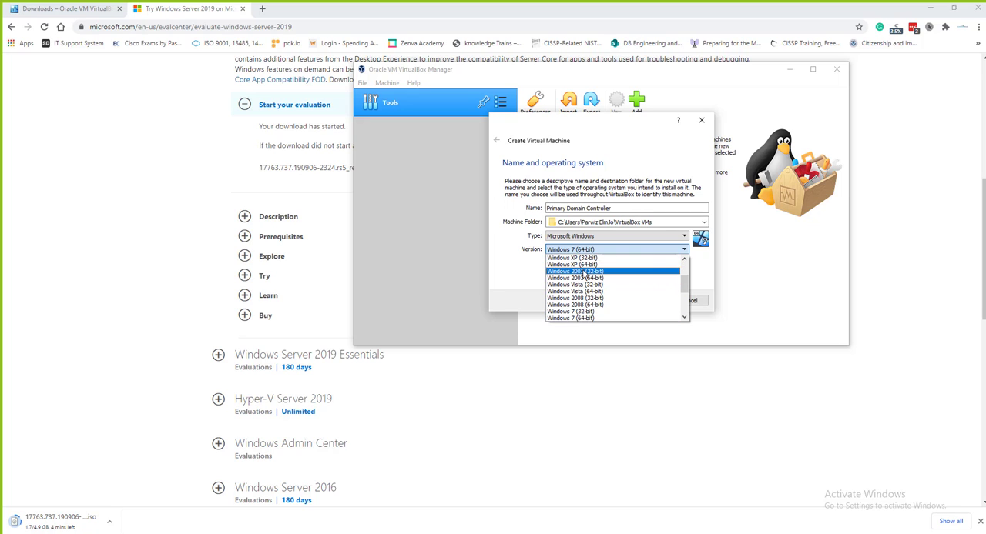
scroll(597, 300, "down", 4)
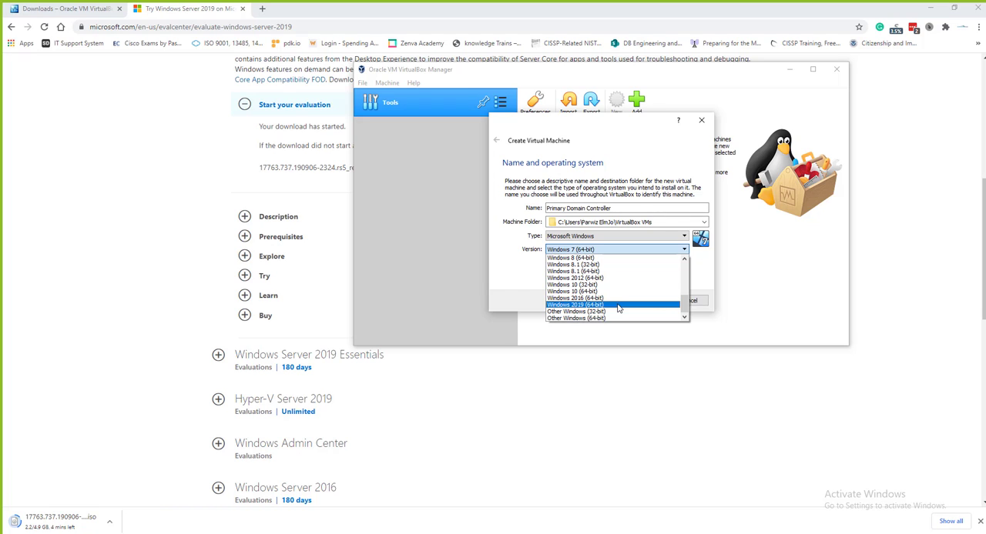
left_click(586, 306)
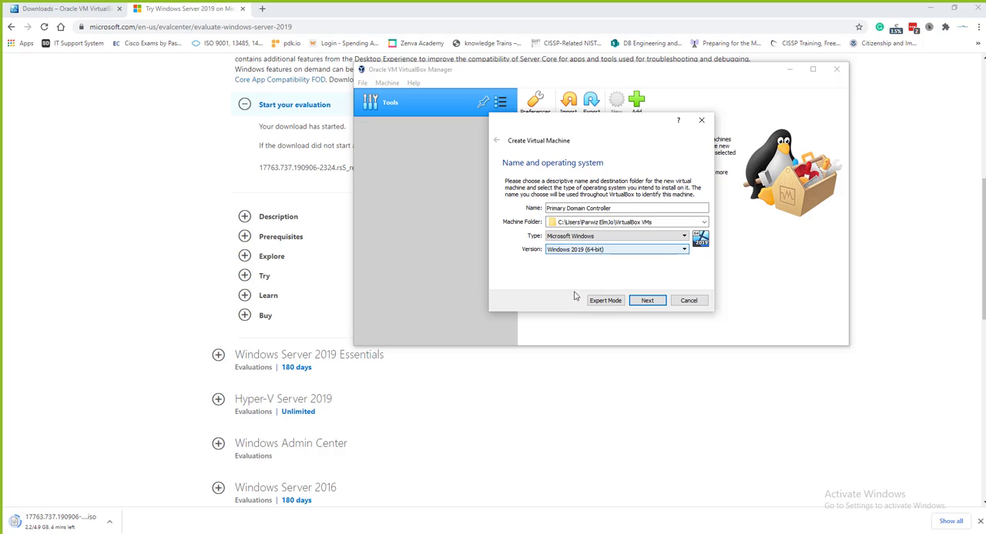
left_click(647, 300)
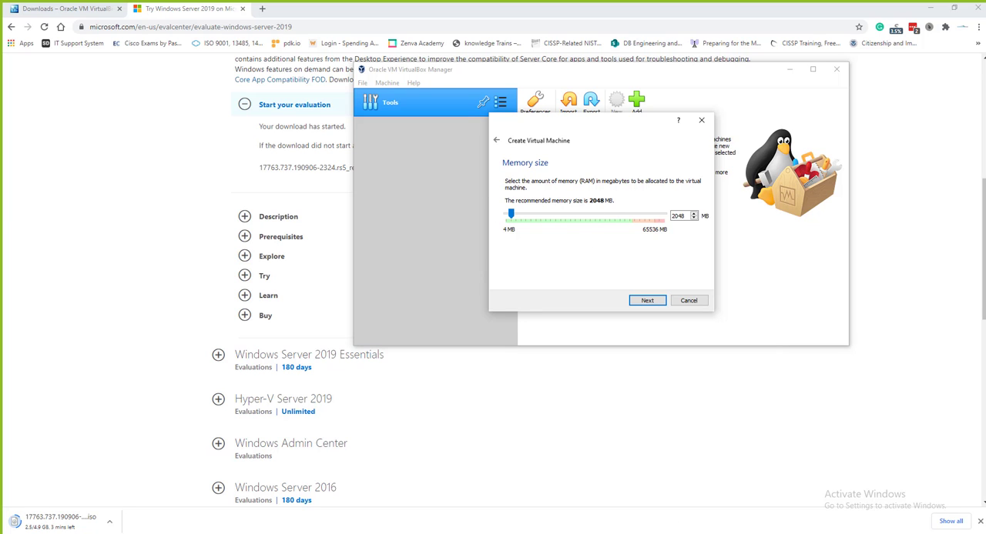
Examine the host's performance details in Task Manager and accept a memory size of 2048 MB for the virtual machine
right_click(667, 532)
left_click(692, 498)
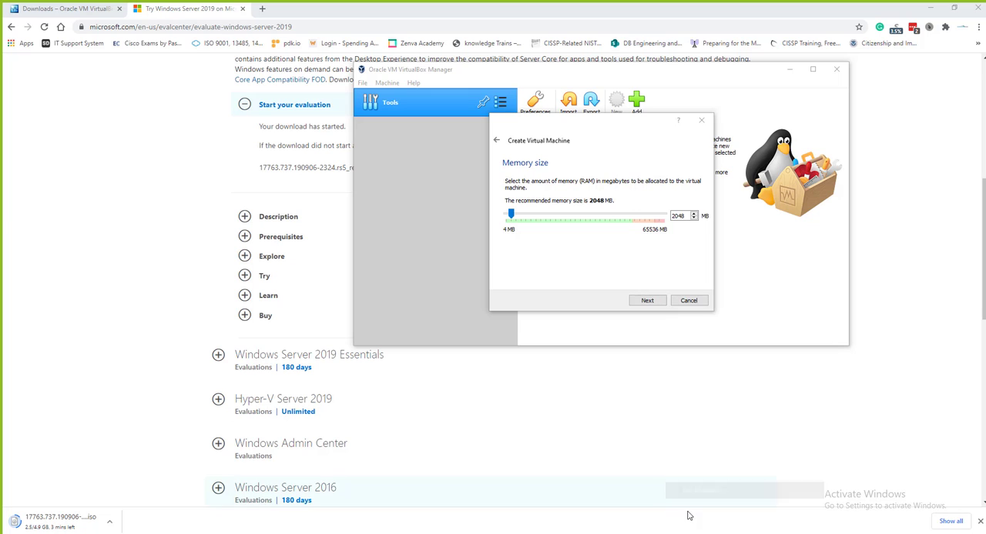
left_click_drag(125, 53, 275, 78)
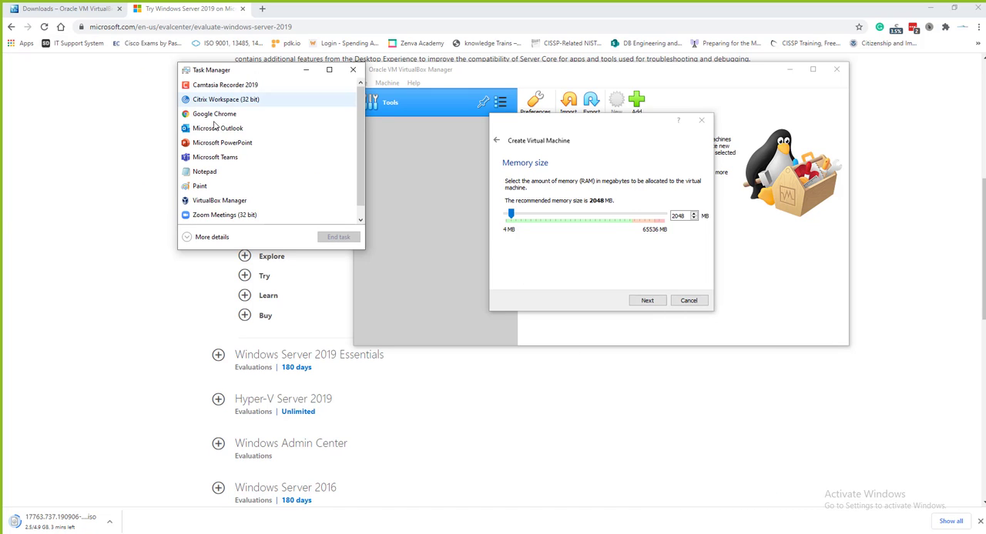
left_click(208, 237)
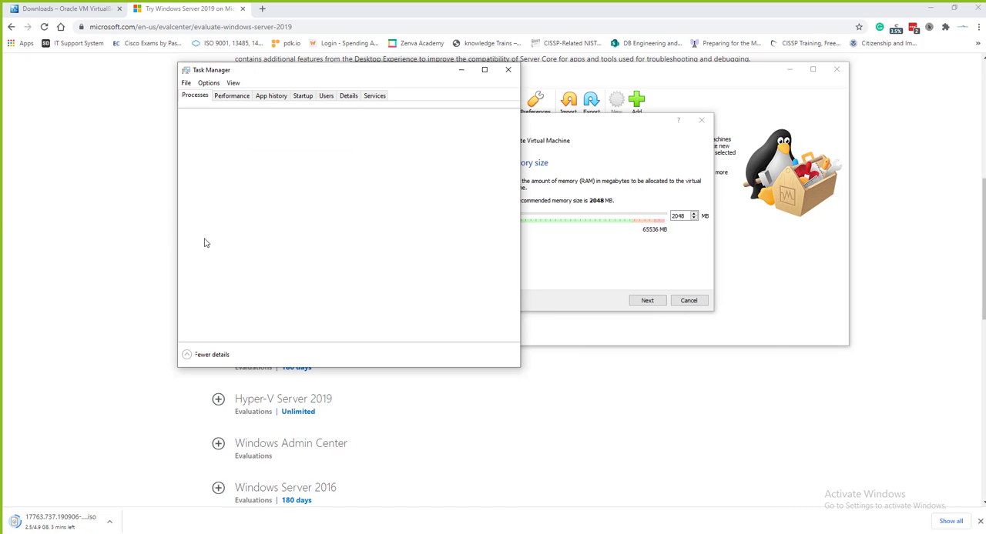
left_click(238, 98)
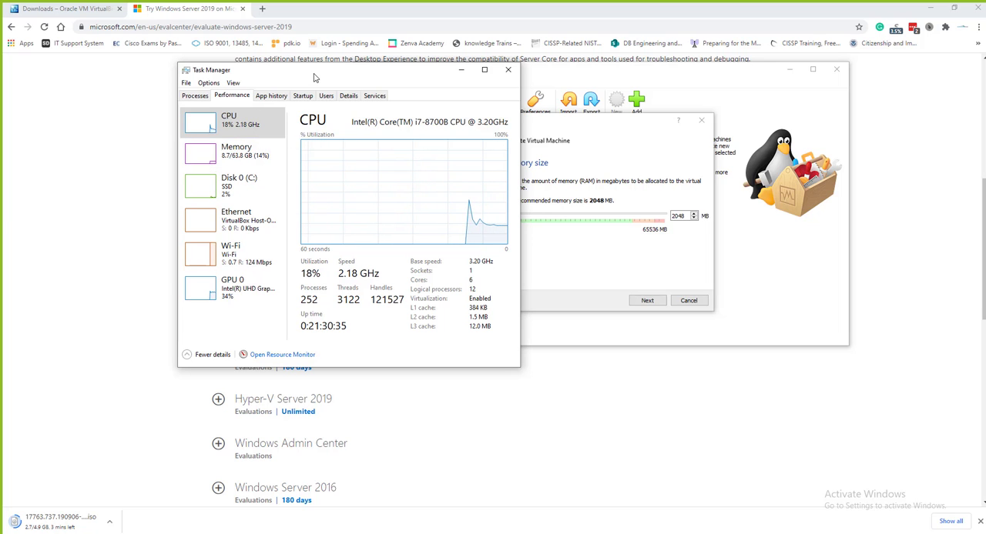
left_click_drag(316, 77, 238, 84)
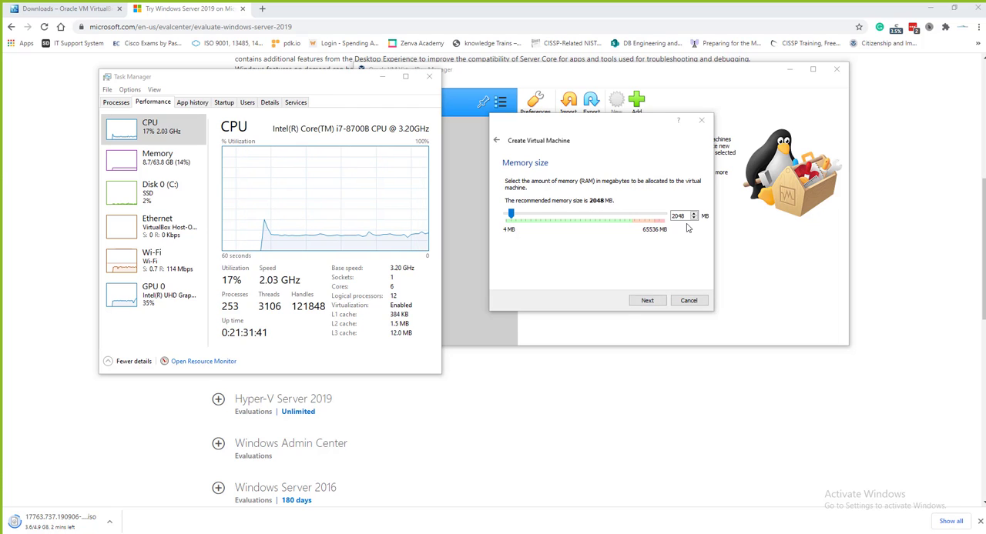
left_click(647, 301)
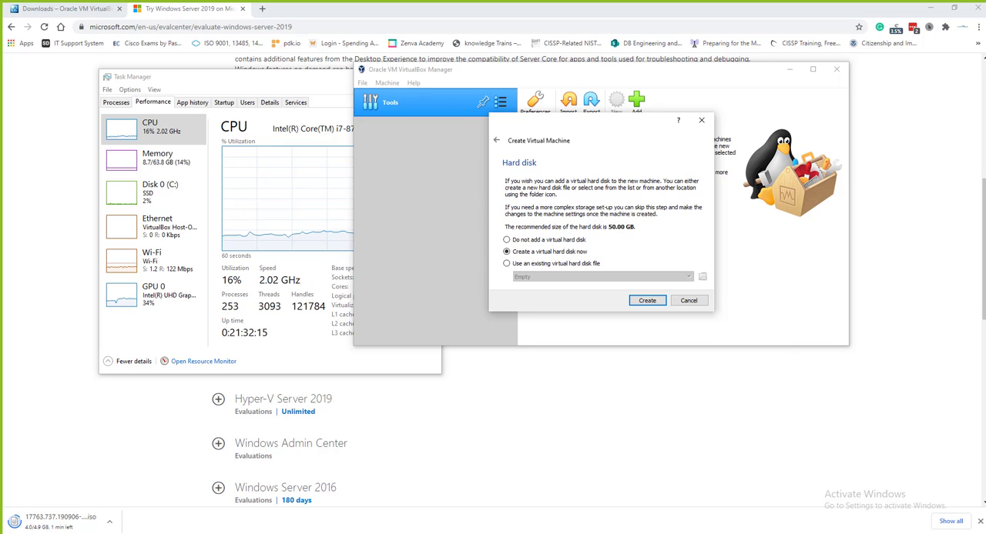
Check the free space on the host's C: drive in File Explorer and return to the hard disk setup
mouse_move(292, 533)
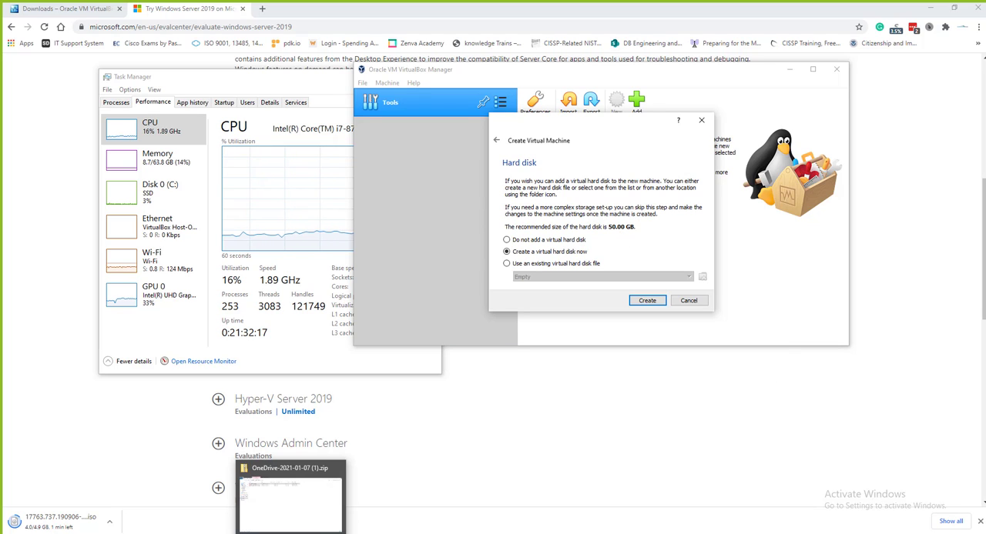
left_click(292, 531)
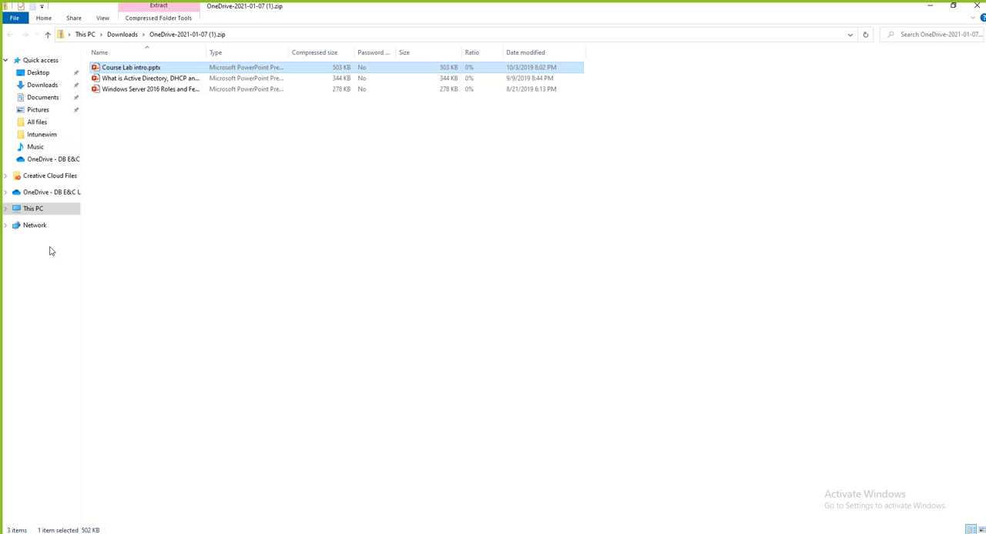
left_click(34, 210)
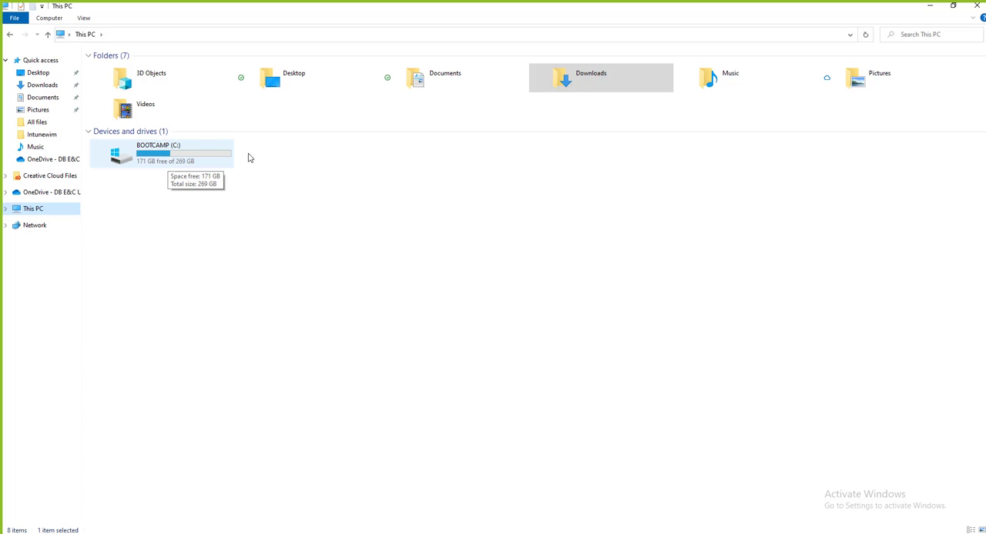
left_click(930, 6)
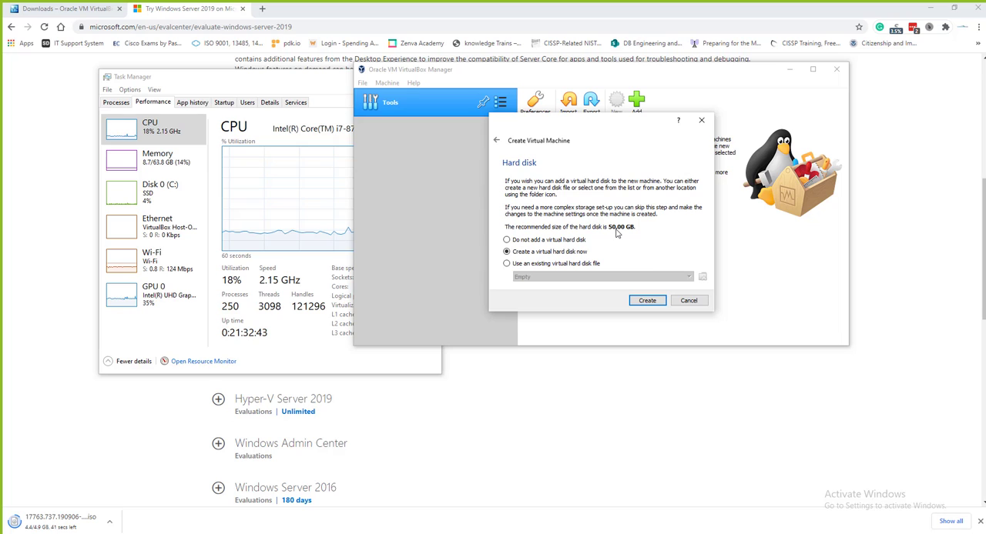
Create a new dynamically allocated VDI hard disk of 50.00 GB for the virtual machine, keeping the default file location
left_click(645, 301)
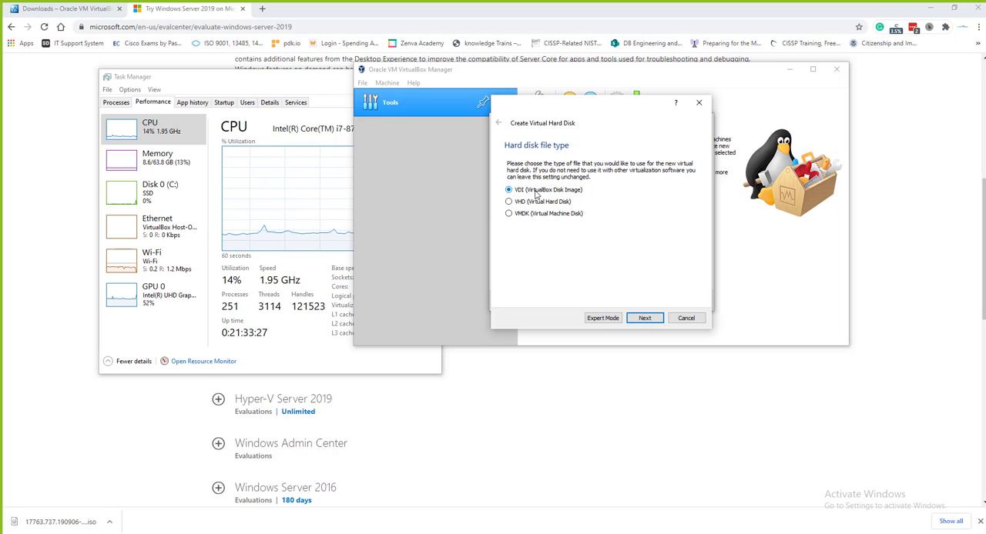
left_click(640, 321)
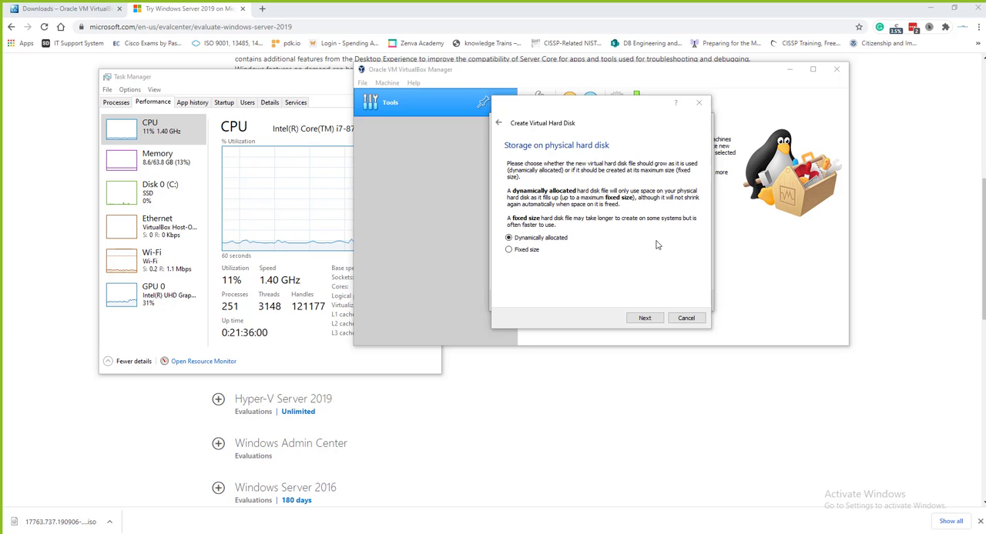
left_click(644, 319)
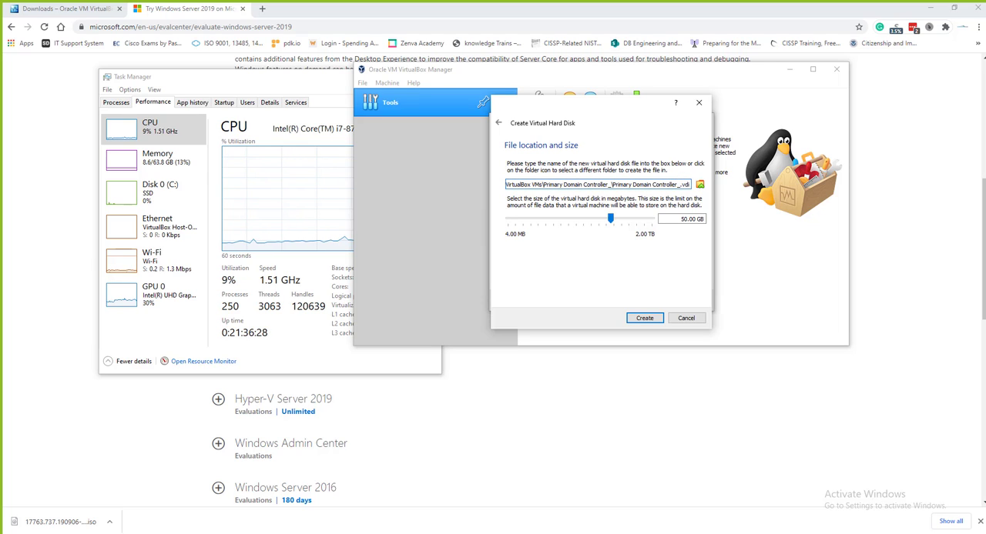
left_click_drag(593, 183, 509, 185)
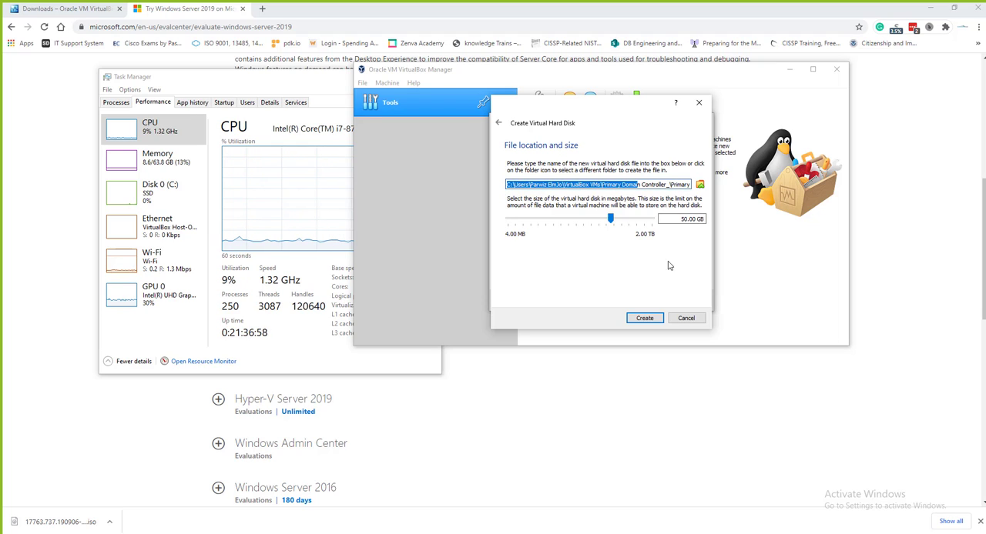
left_click(646, 322)
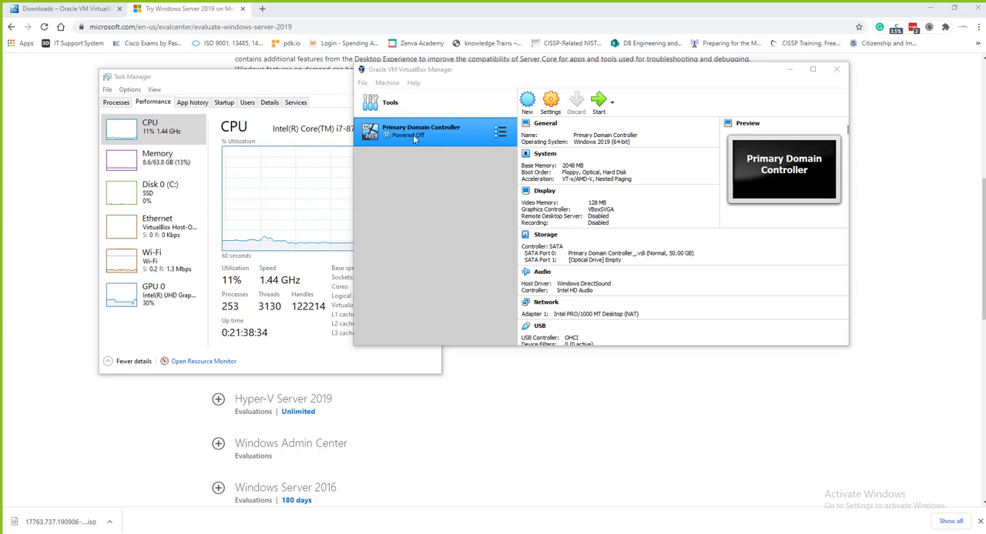
Remove the empty optical drive from the Primary Domain Controller virtual machine's storage settings
left_click(552, 106)
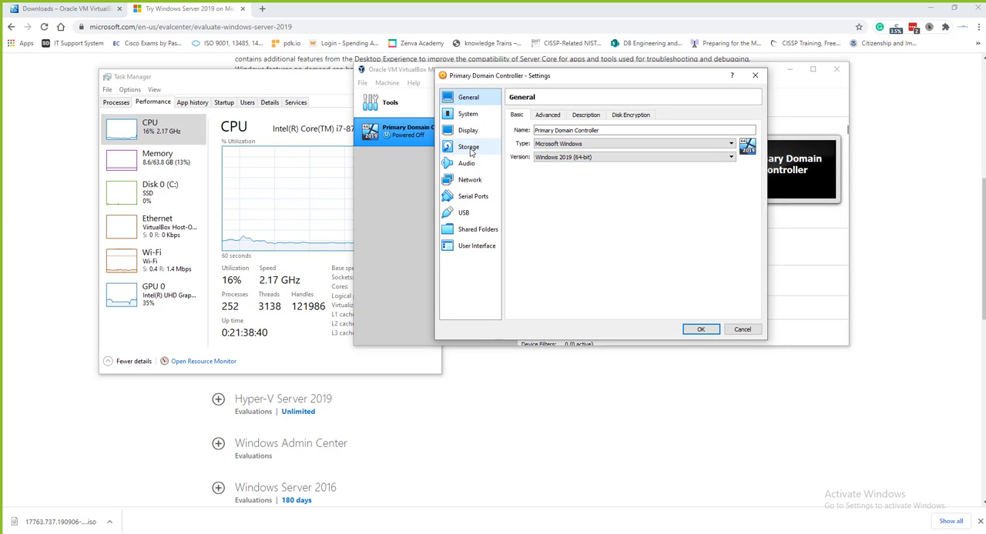
left_click(467, 150)
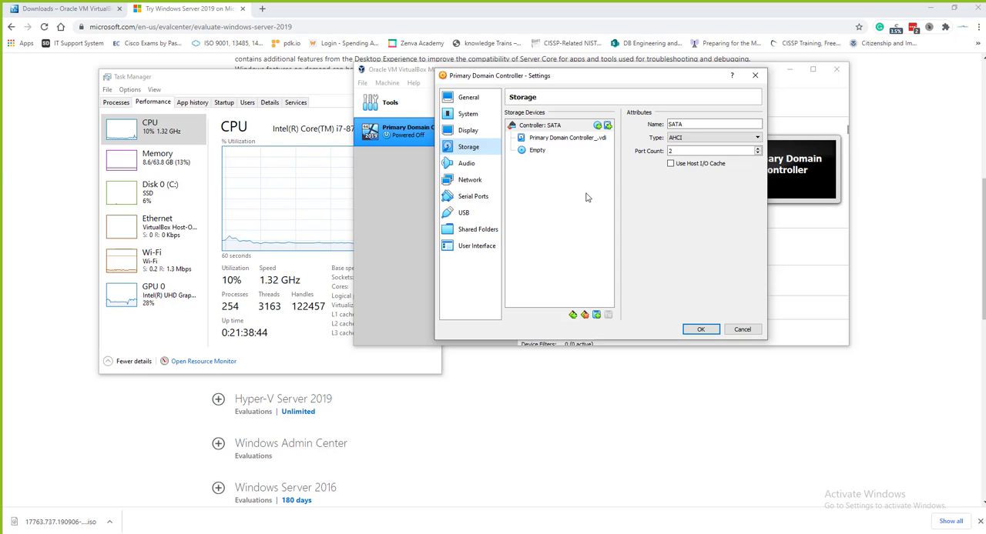
left_click(541, 152)
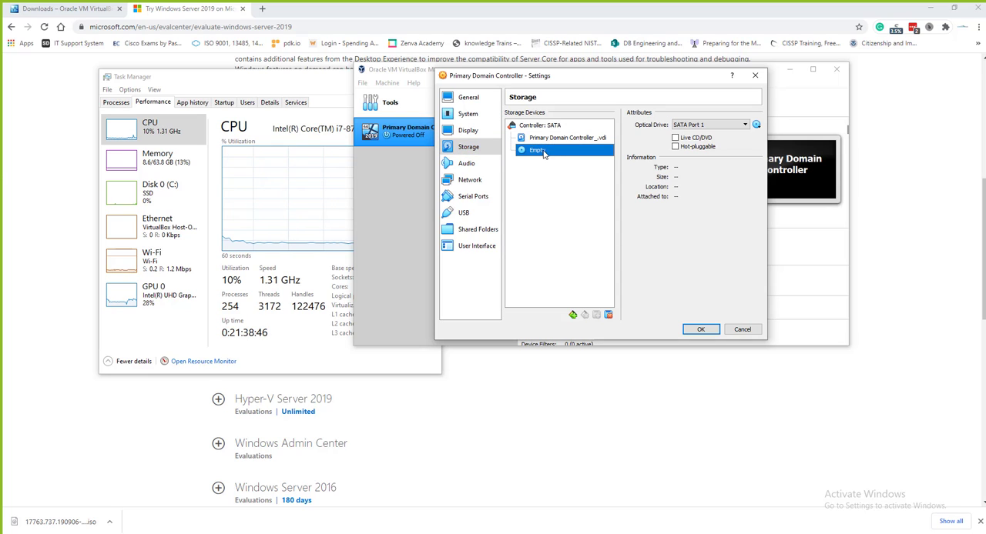
left_click(609, 315)
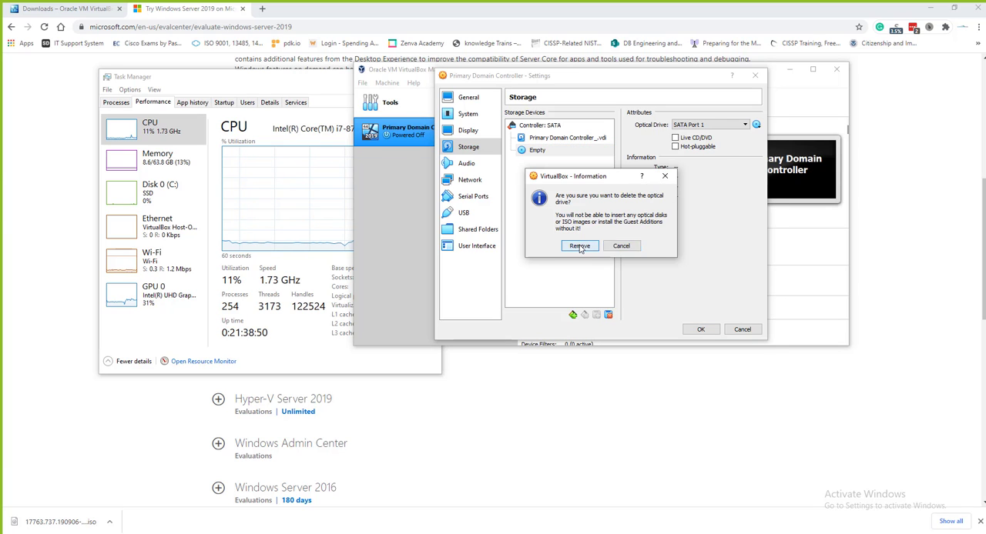
left_click(579, 246)
Add an optical drive to the SATA controller using 17763.737.190906-2324.rs5_release_svc_refresh_SERVER_EVAL_x64FRE_en-us_1.iso from the Downloads folder
left_click(576, 125)
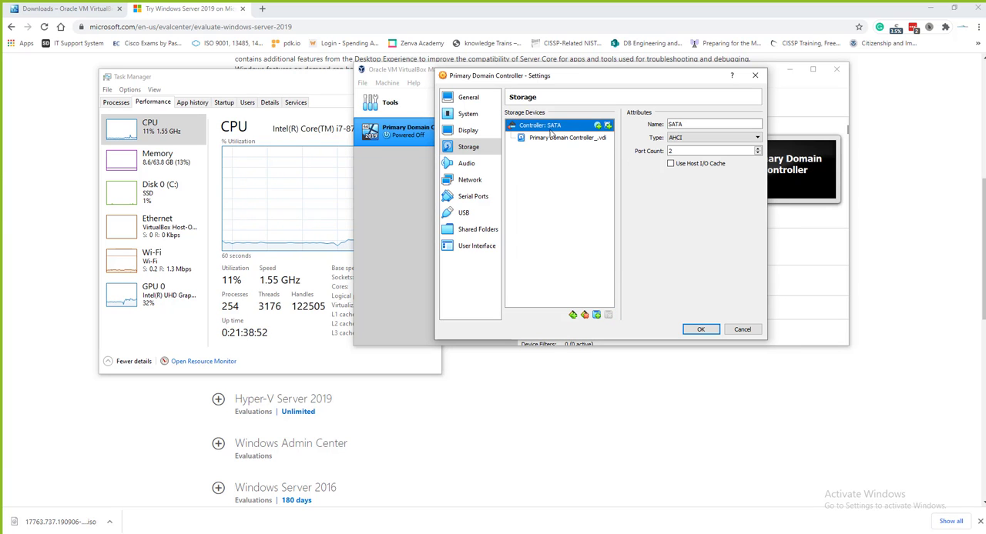
left_click(598, 127)
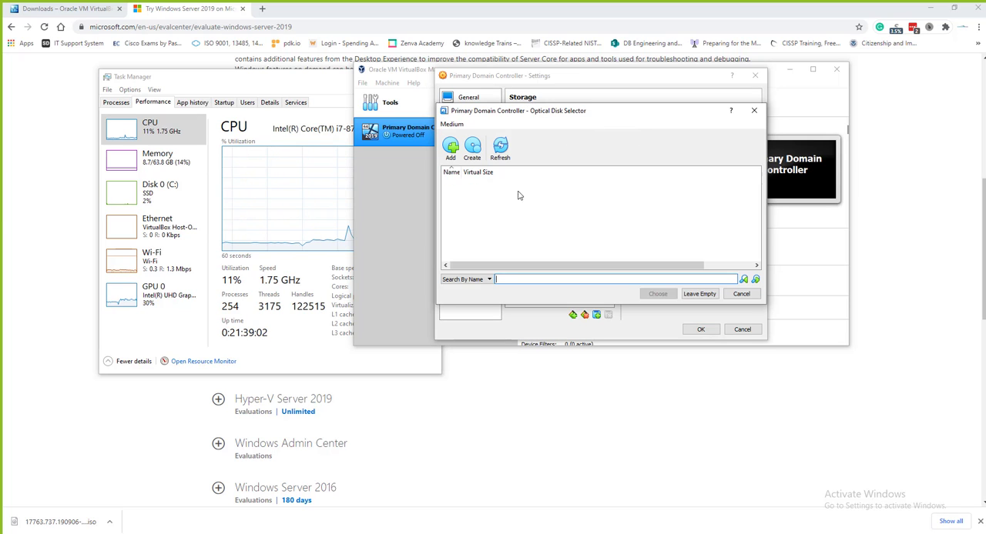
left_click(451, 151)
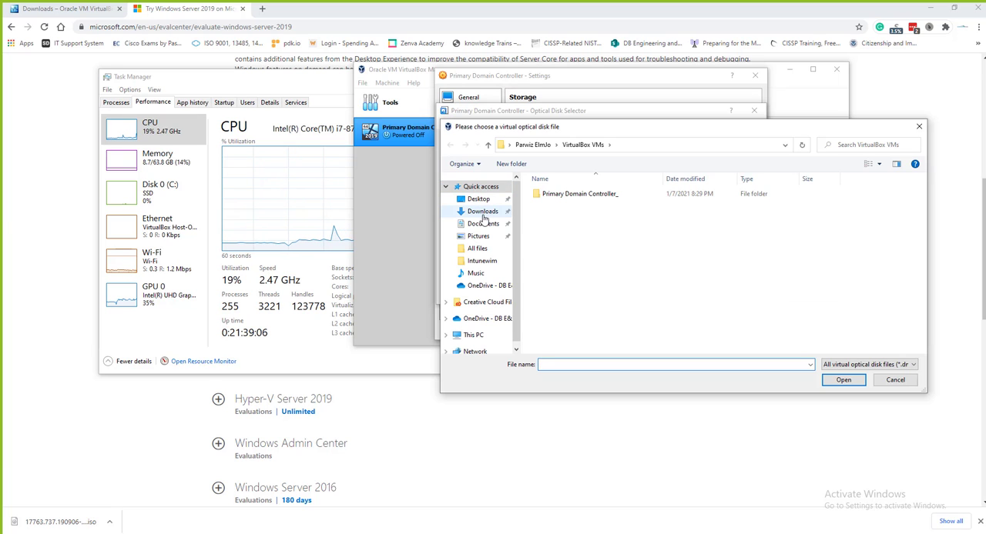
left_click(483, 212)
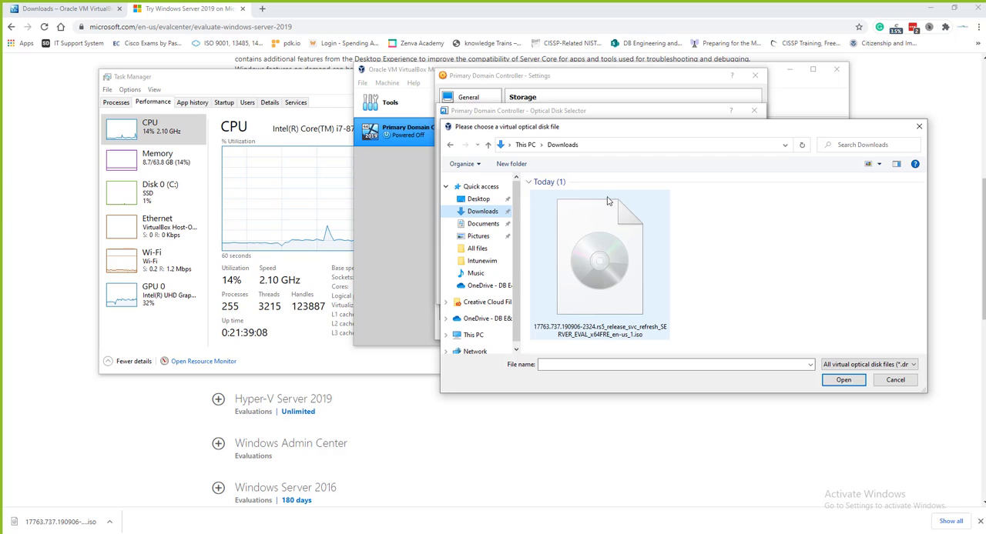
left_click(612, 291)
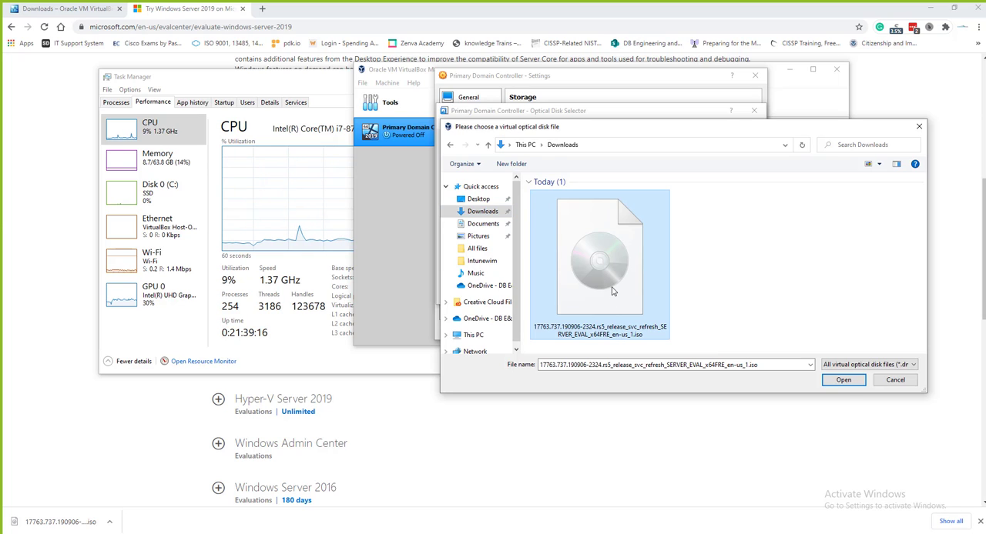
left_click(843, 380)
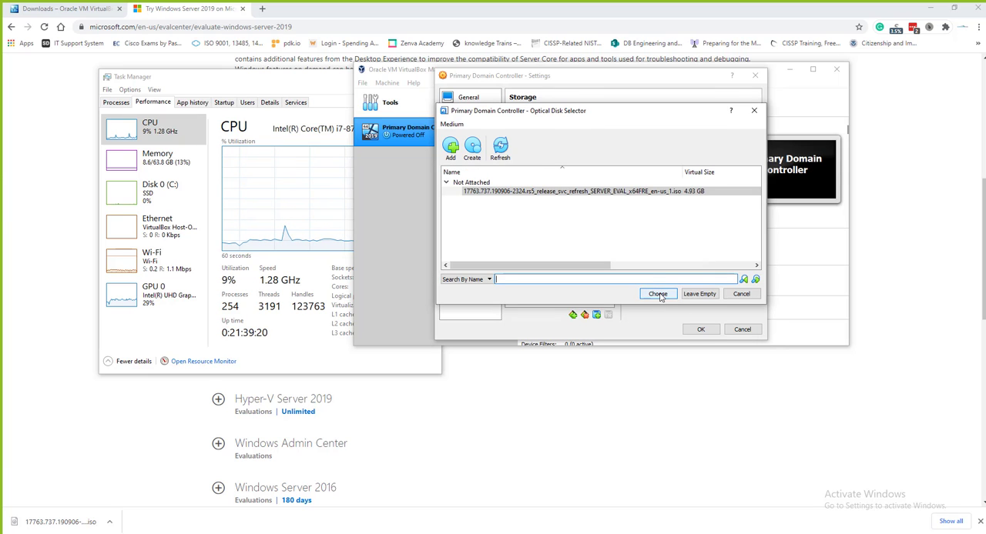
left_click(658, 294)
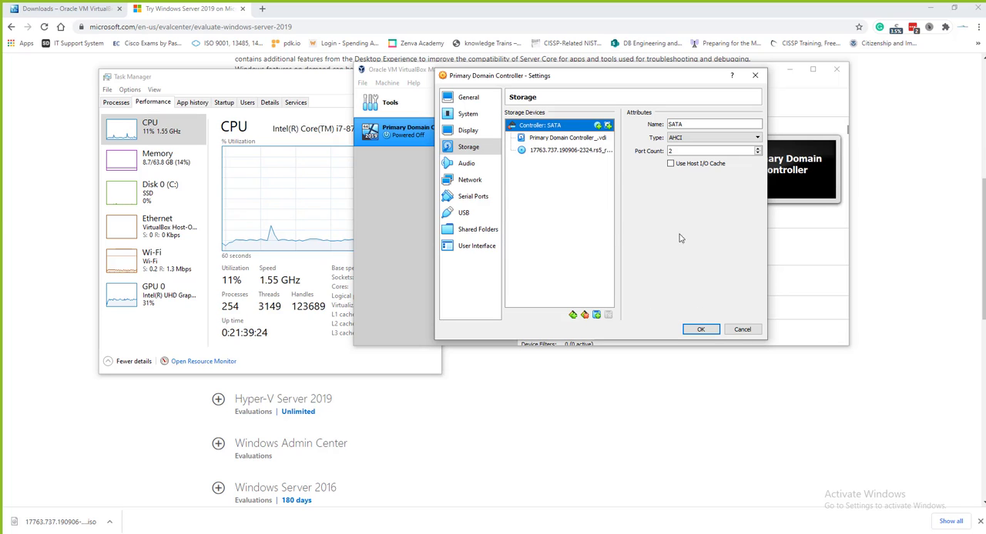
Enable the Live CD/DVD option for the new ISO optical drive and save the virtual machine's settings
left_click(580, 151)
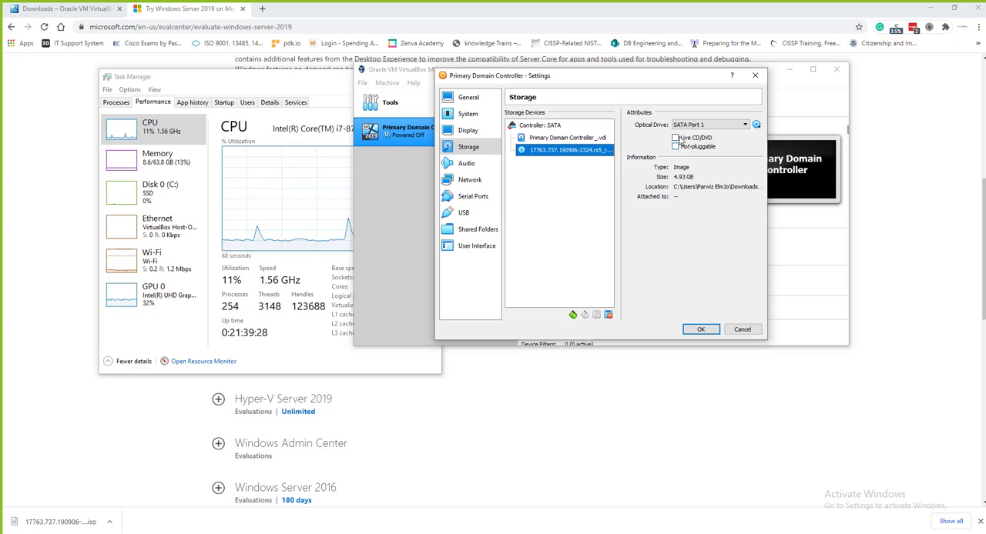
left_click(676, 137)
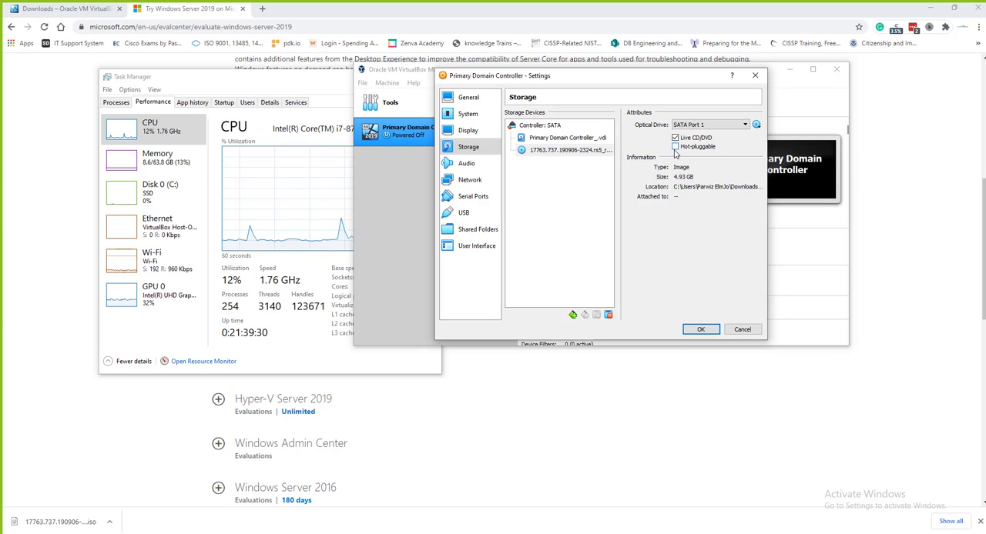
left_click(701, 330)
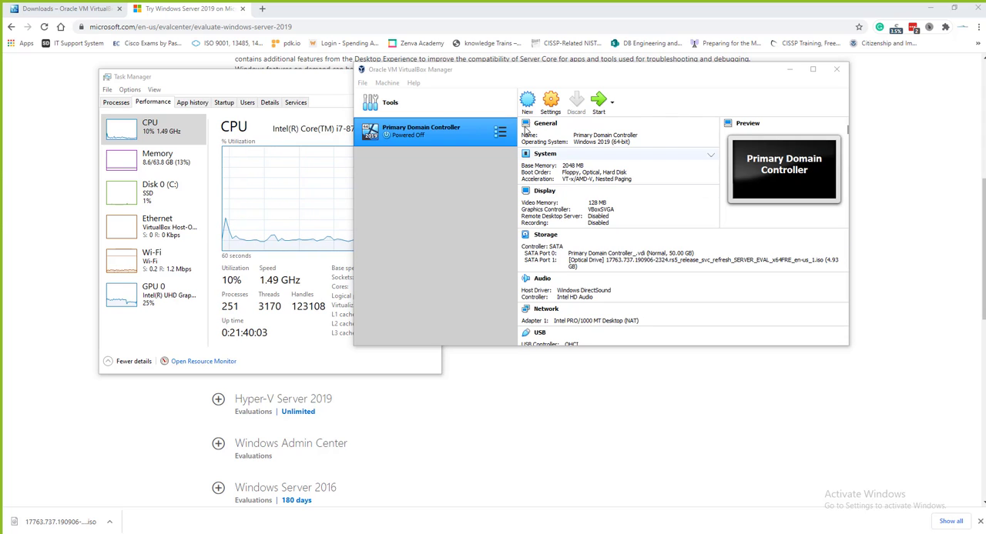
Start the virtual machine and begin the Windows Server 2019 installation with English (United States) and the US keyboard
left_click(601, 101)
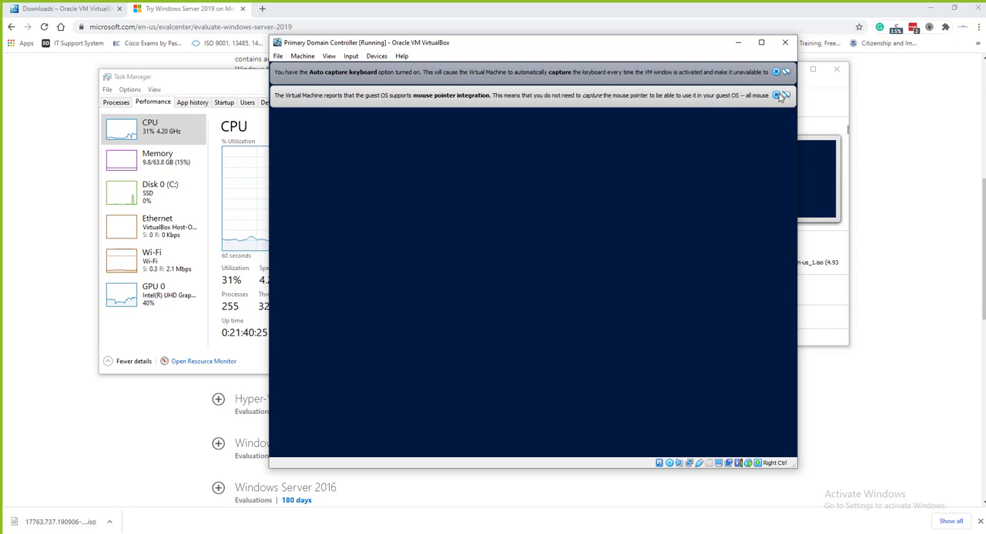
left_click(776, 95)
left_click(776, 71)
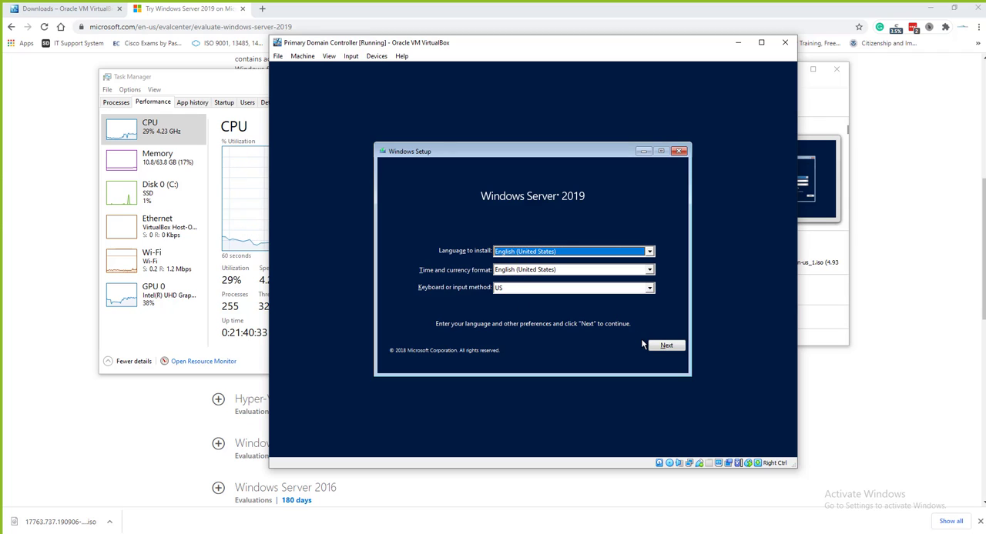
left_click(664, 347)
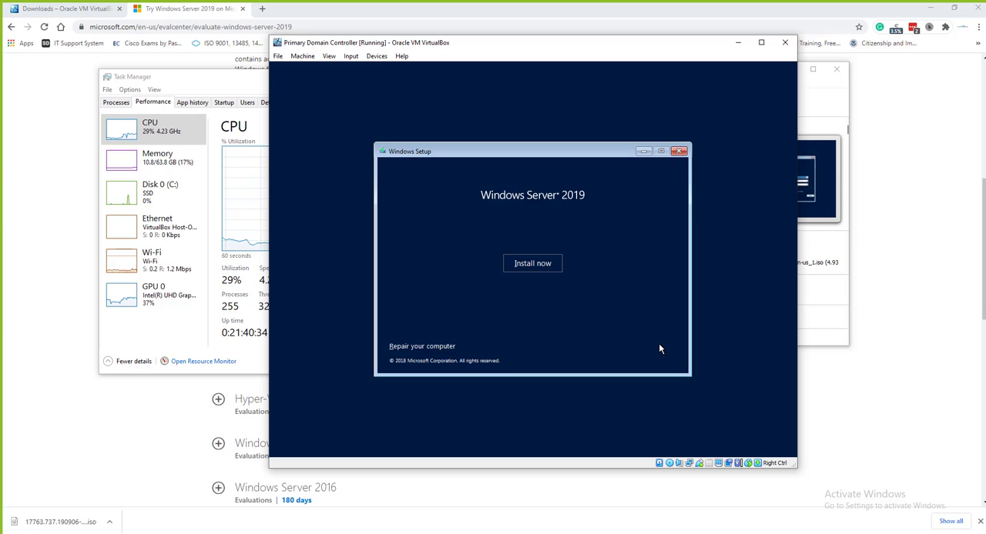
left_click(522, 265)
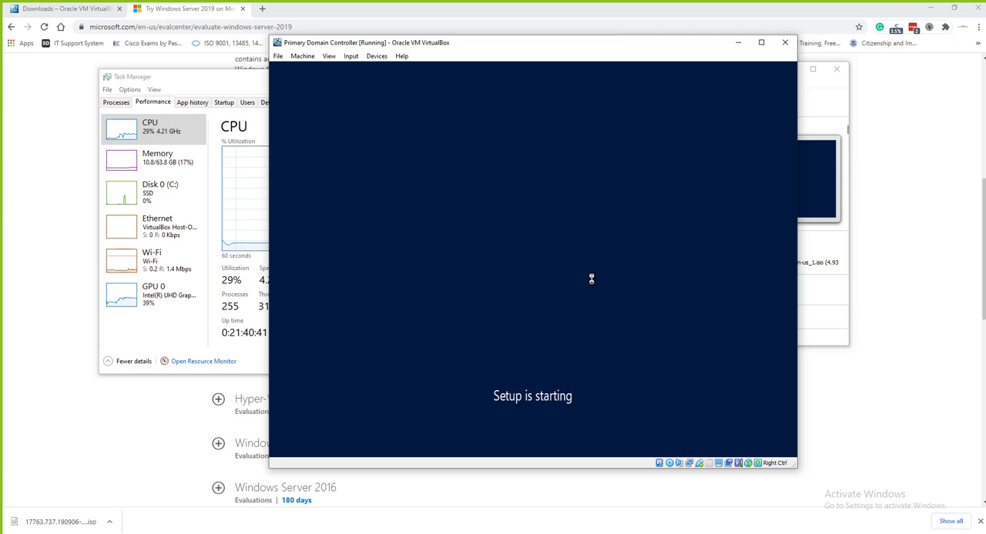
Review the running virtual machine's Storage, USB and Display settings, and close them without making changes
left_click(350, 56)
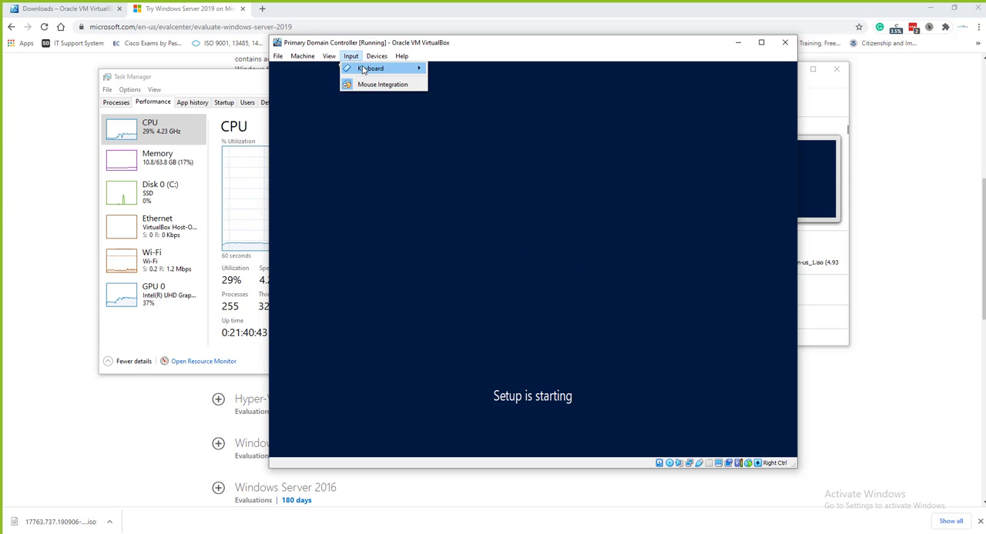
mouse_move(363, 70)
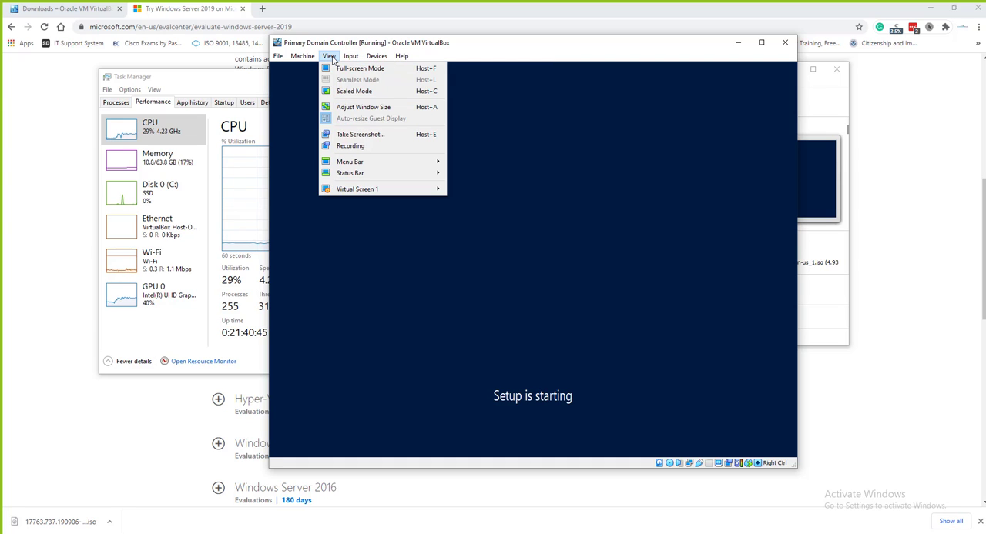
mouse_move(312, 60)
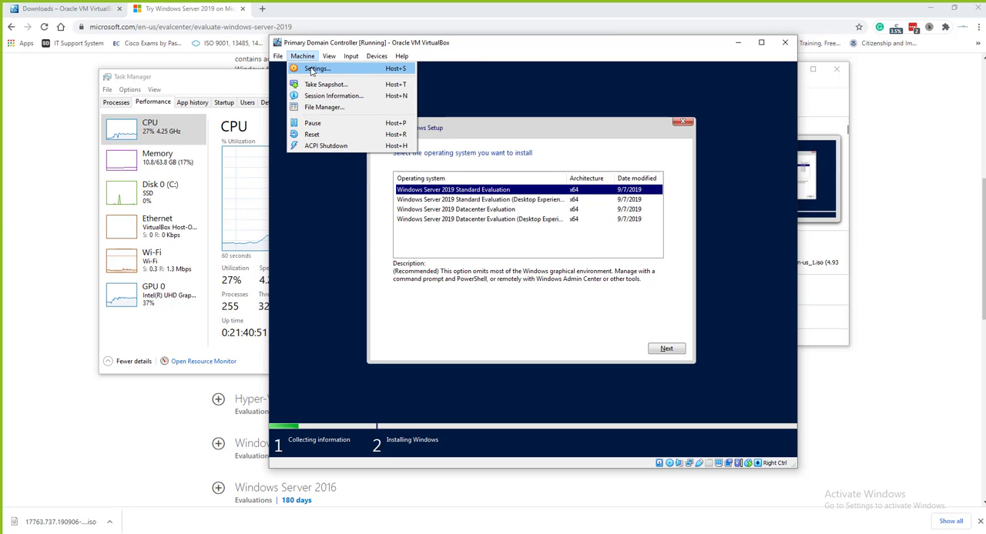
left_click(315, 69)
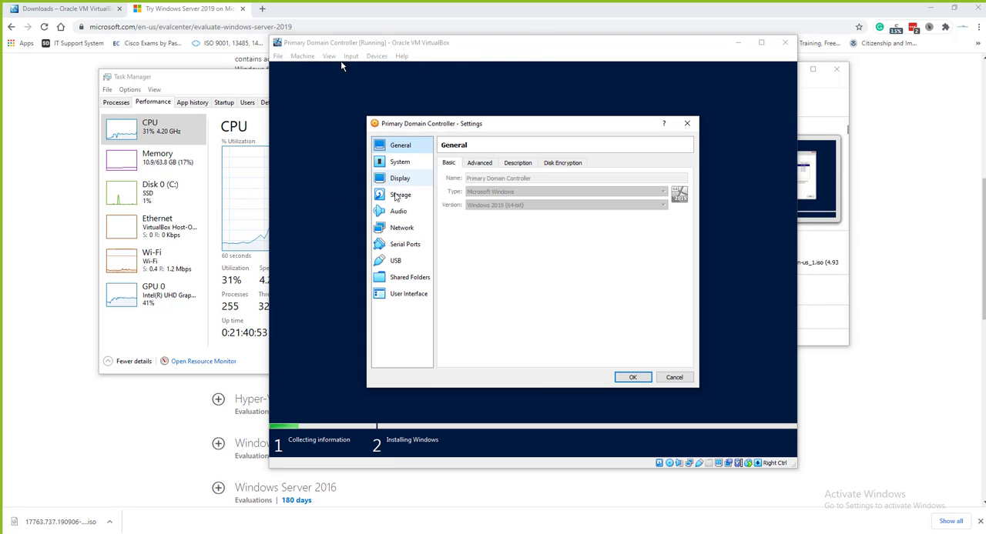
left_click(400, 197)
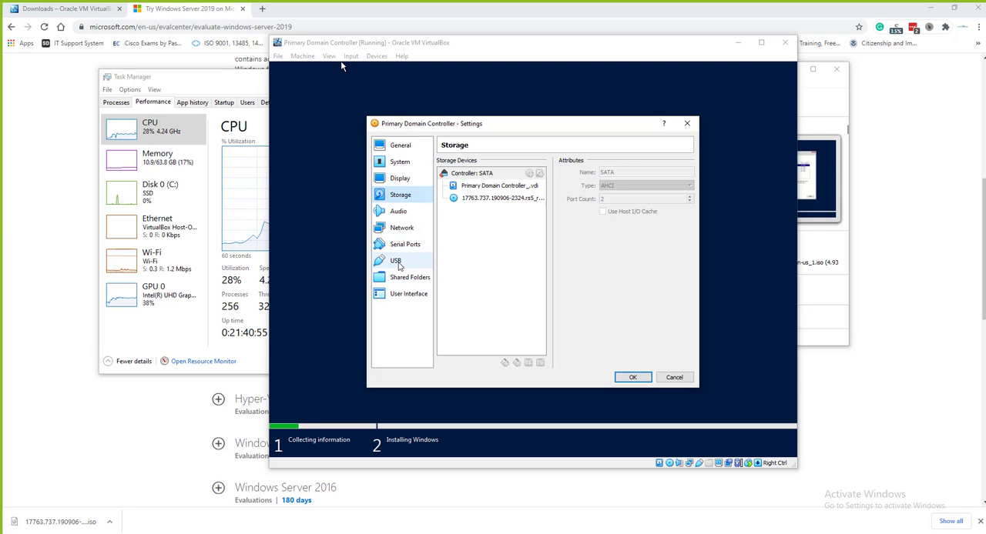
left_click(398, 263)
left_click(398, 181)
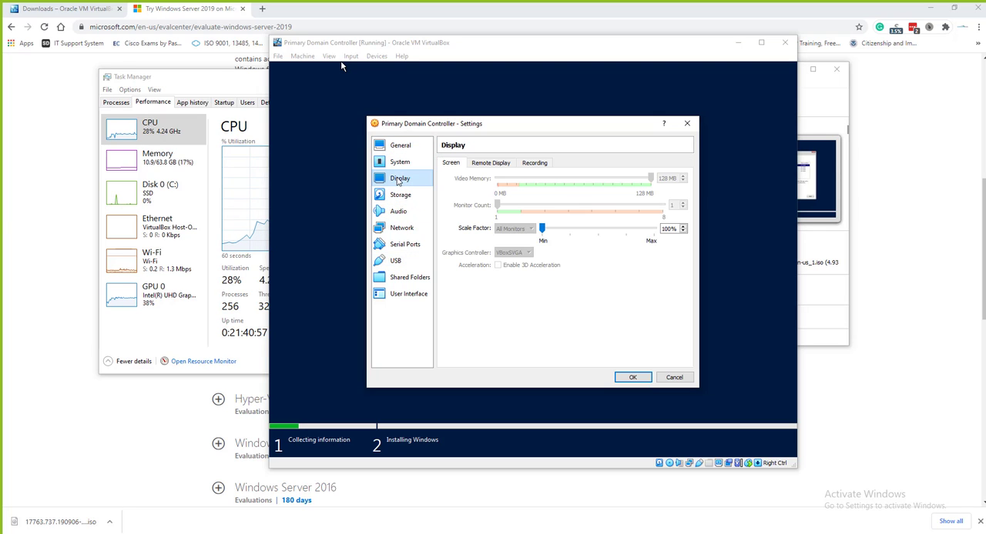
left_click(400, 195)
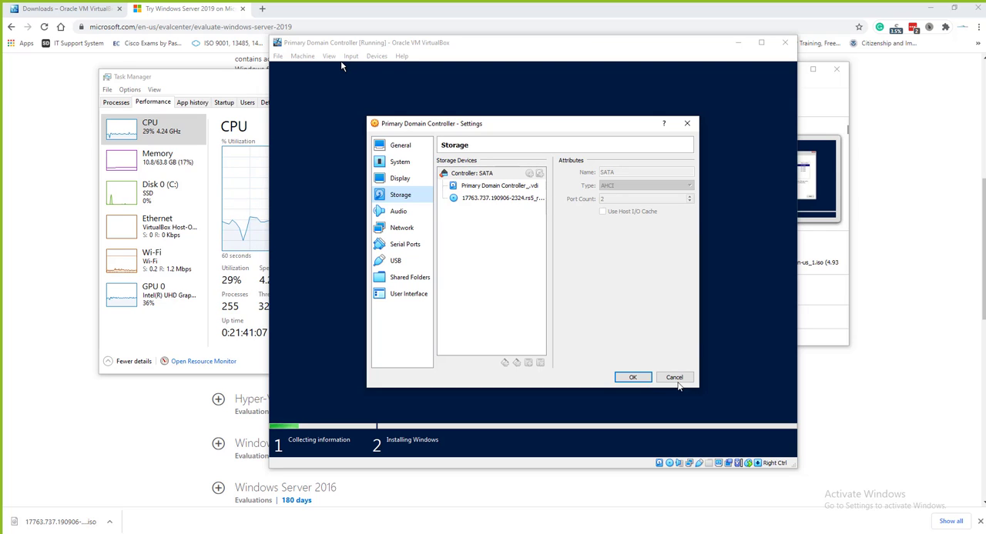
left_click(675, 377)
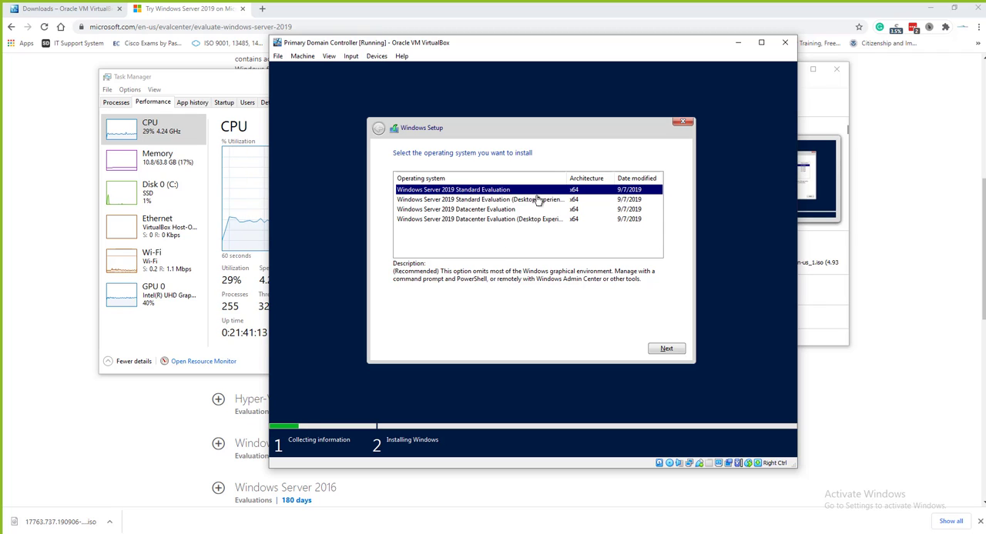
Compare the listed editions and choose Windows Server 2019 Datacenter Evaluation (Desktop Experience) as the operating system to install
left_click_drag(568, 178, 631, 181)
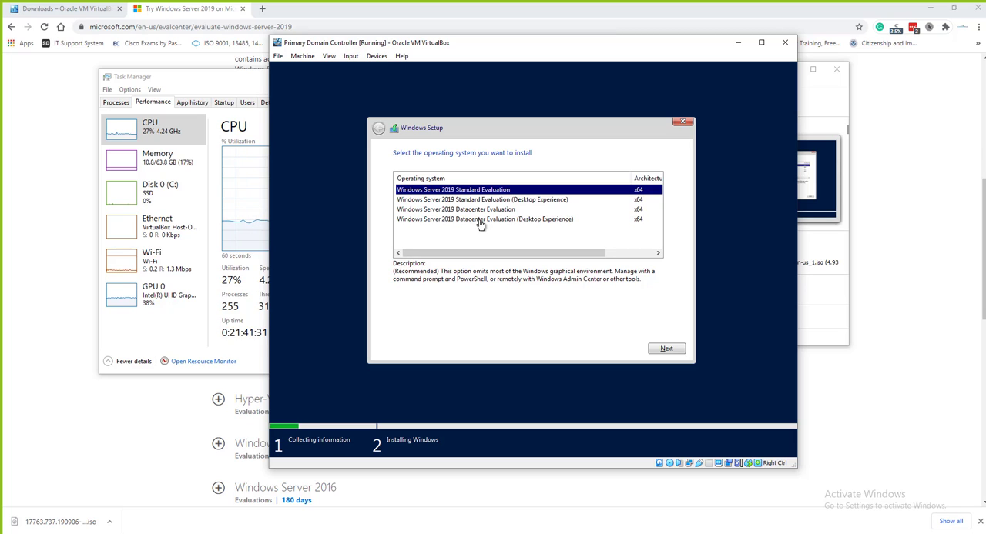
left_click(480, 221)
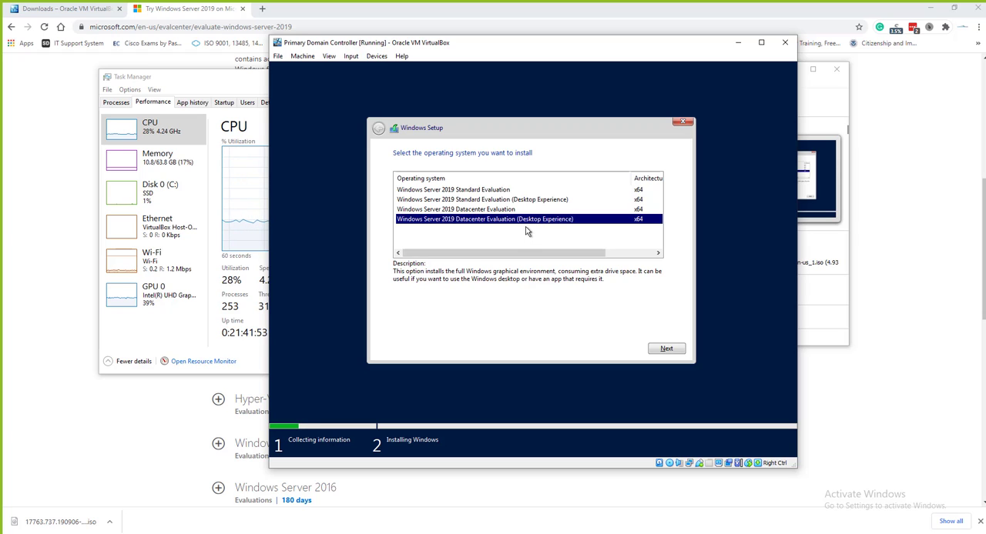
left_click(483, 211)
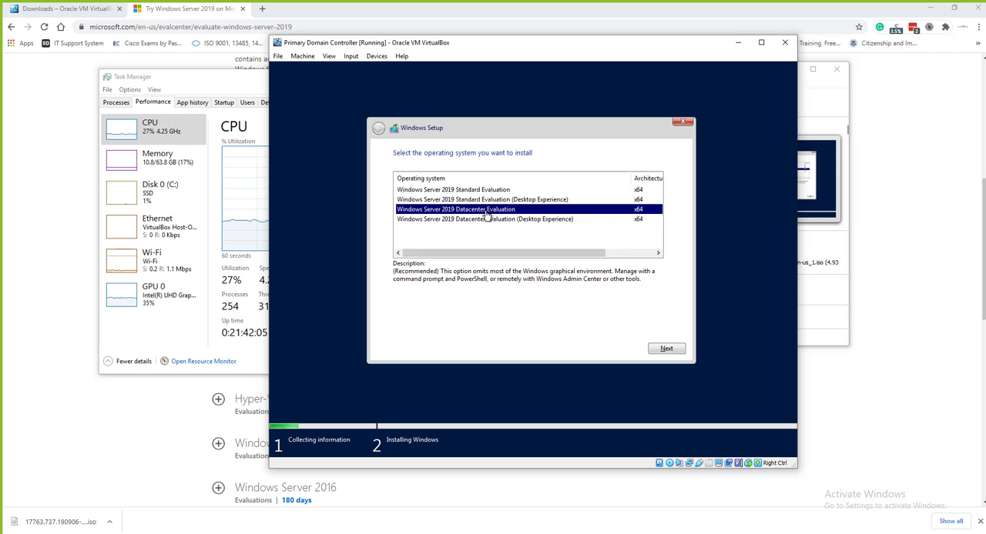
left_click(522, 220)
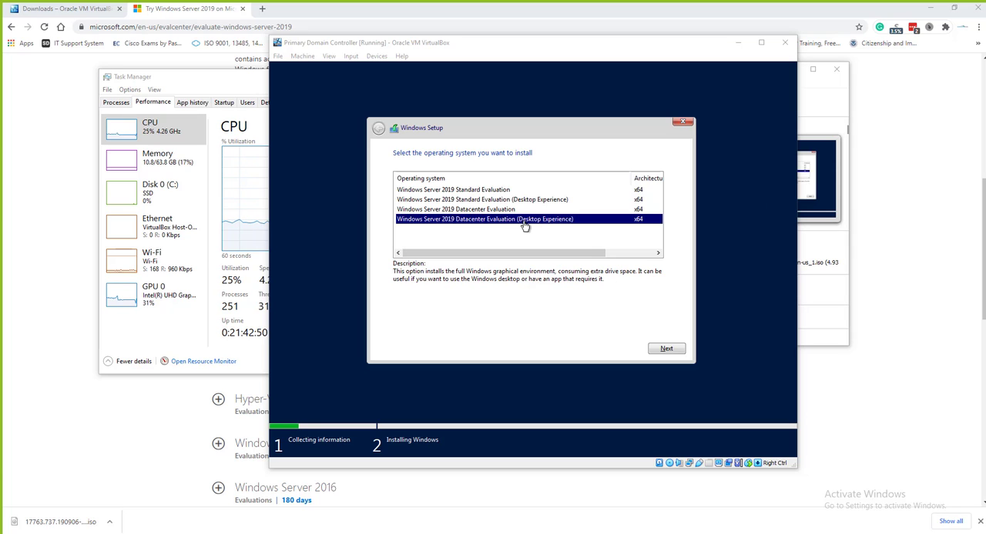
left_click(660, 348)
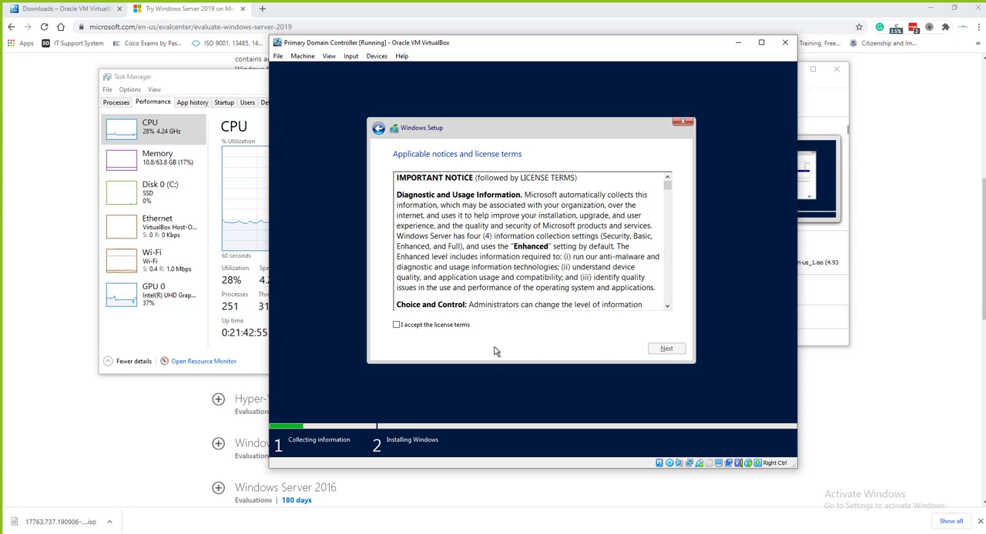
Accept the license terms and start a custom Windows-only installation on the Drive 0 unallocated space
left_click(453, 325)
left_click(666, 348)
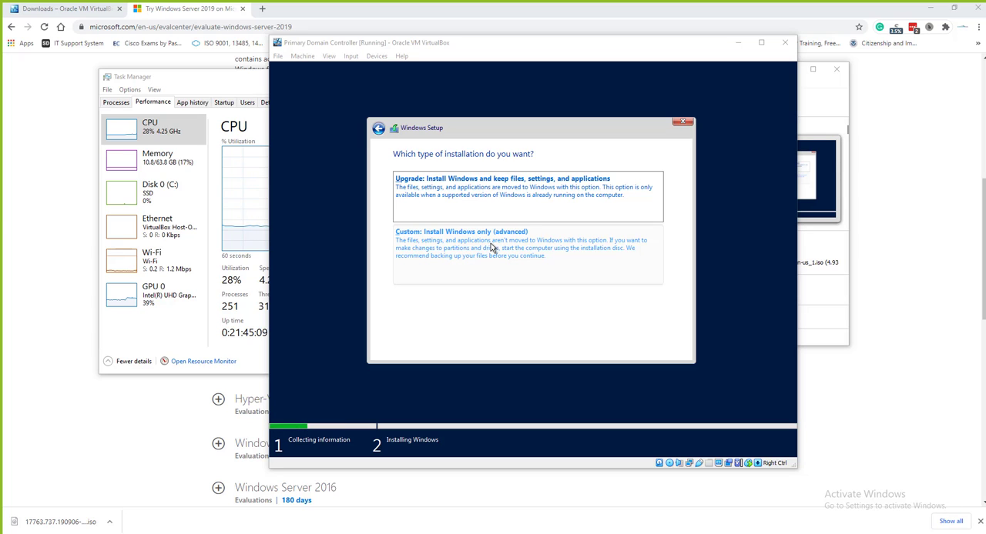
left_click(477, 250)
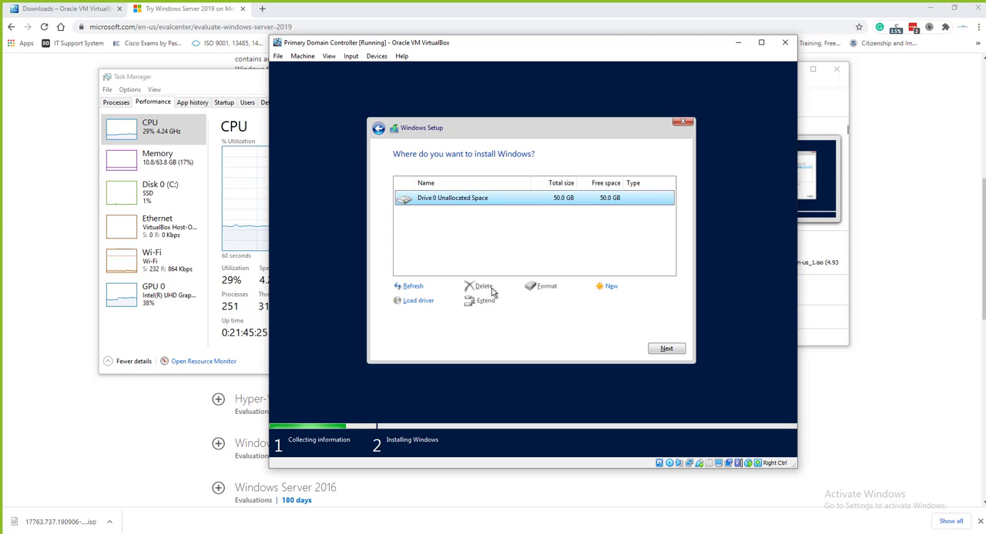
left_click(662, 352)
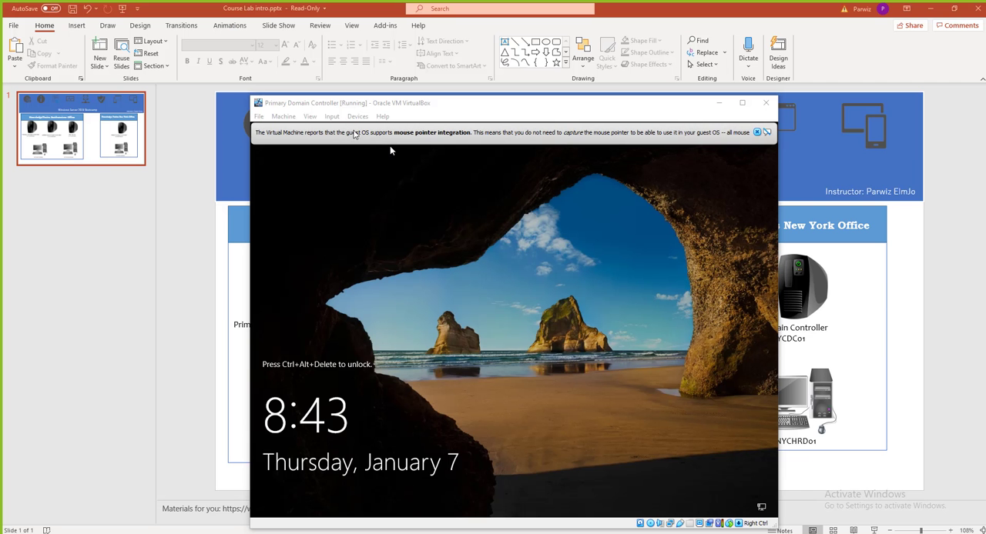
Send the Ctrl-Alt-Del sequence to the virtual machine and sign in as Administrator with the account password
left_click_drag(307, 101, 286, 29)
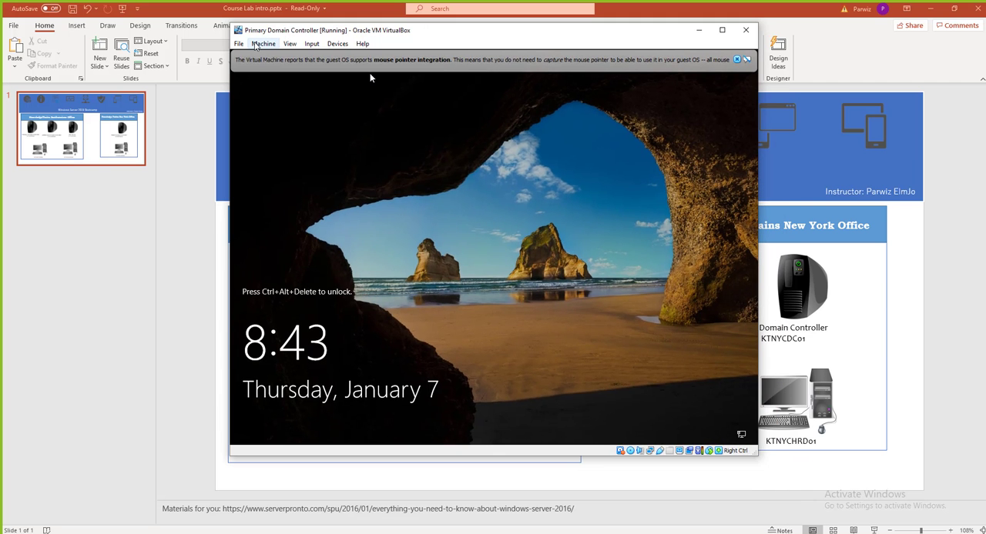
left_click(239, 44)
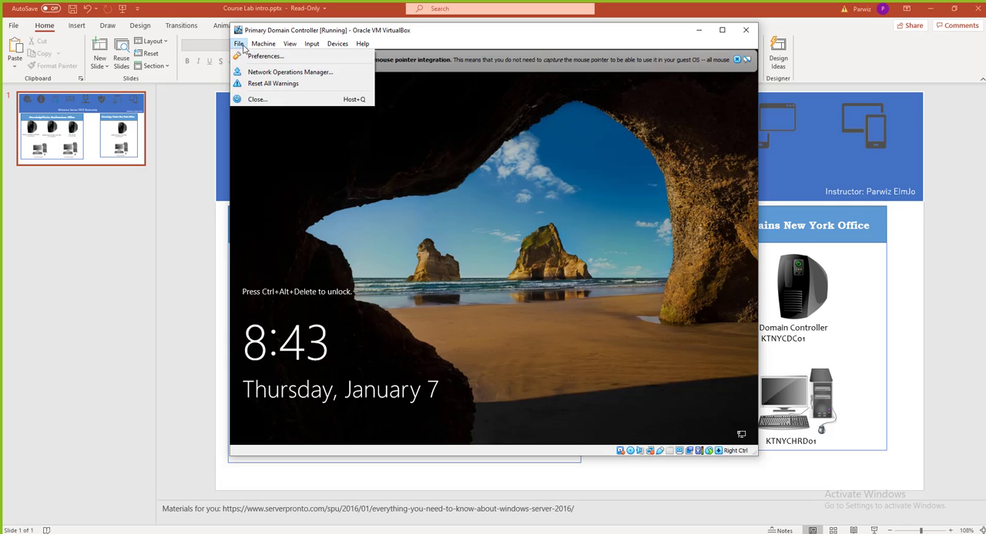
mouse_move(290, 44)
left_click(399, 309)
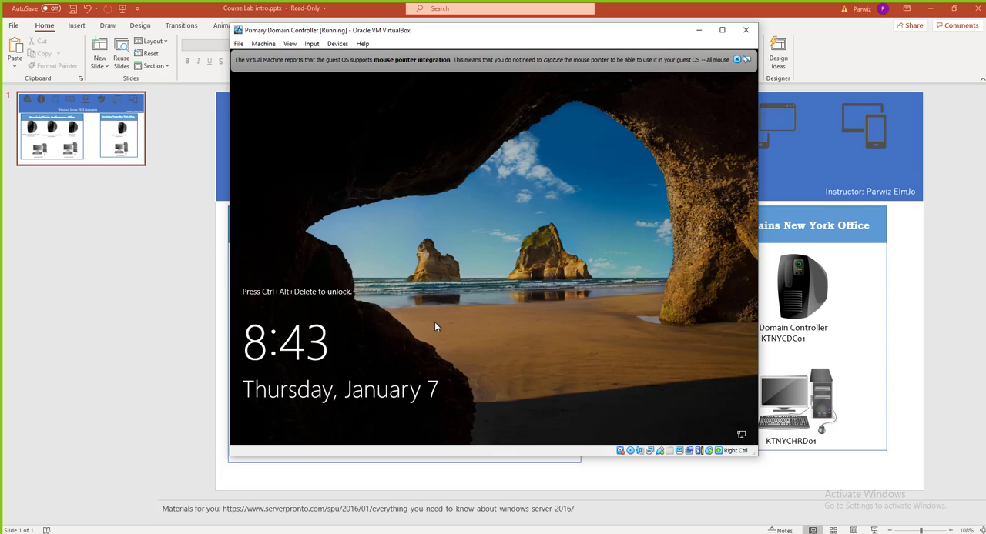
left_click(291, 43)
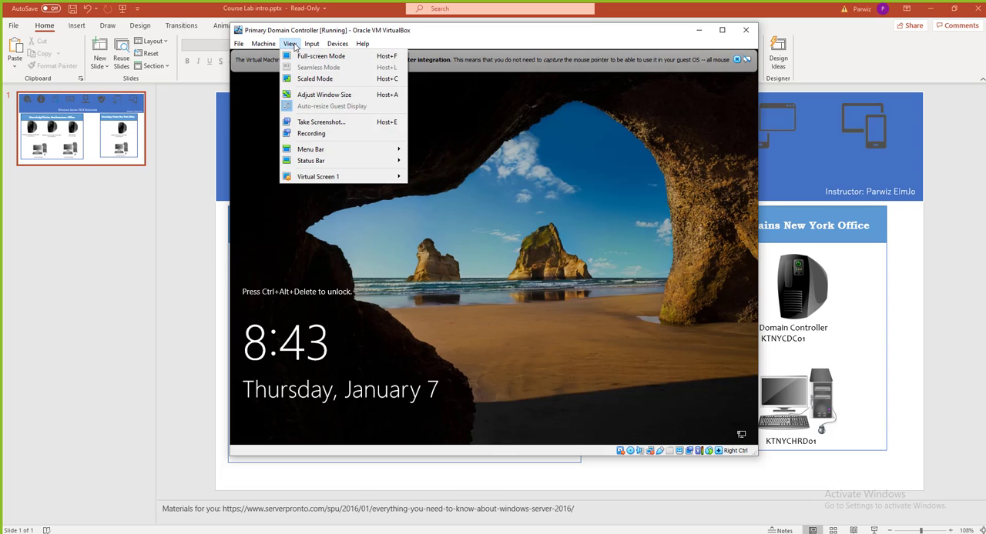
mouse_move(276, 47)
mouse_move(311, 43)
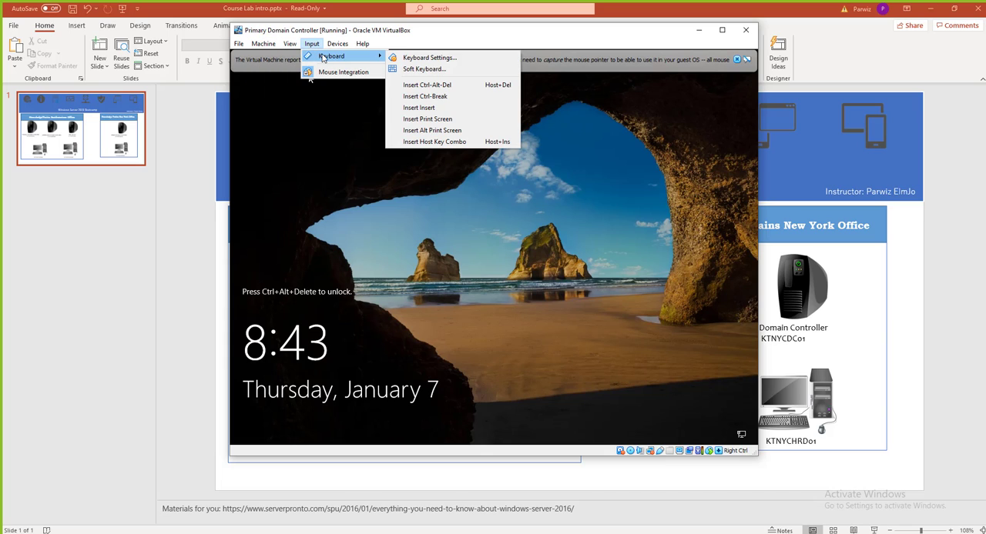
left_click(426, 86)
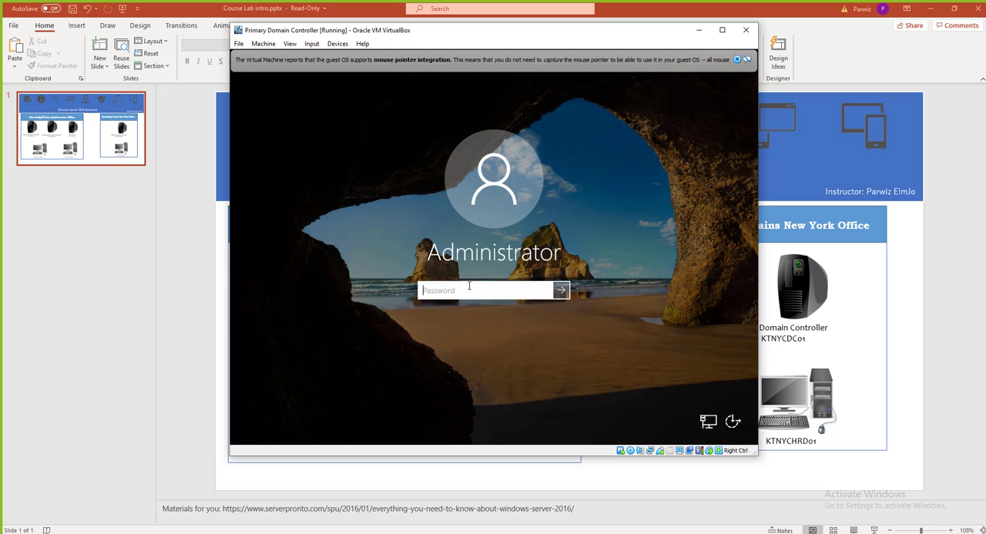
type("••••••••••")
key("Return")
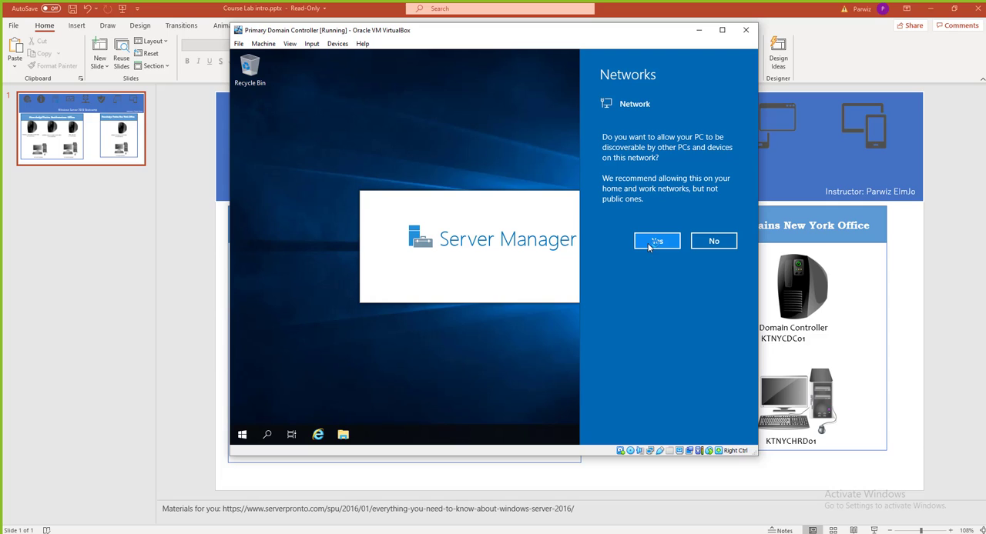
Decline network discovery for the server and clear Server Manager and its pop-up off the desktop
left_click(707, 244)
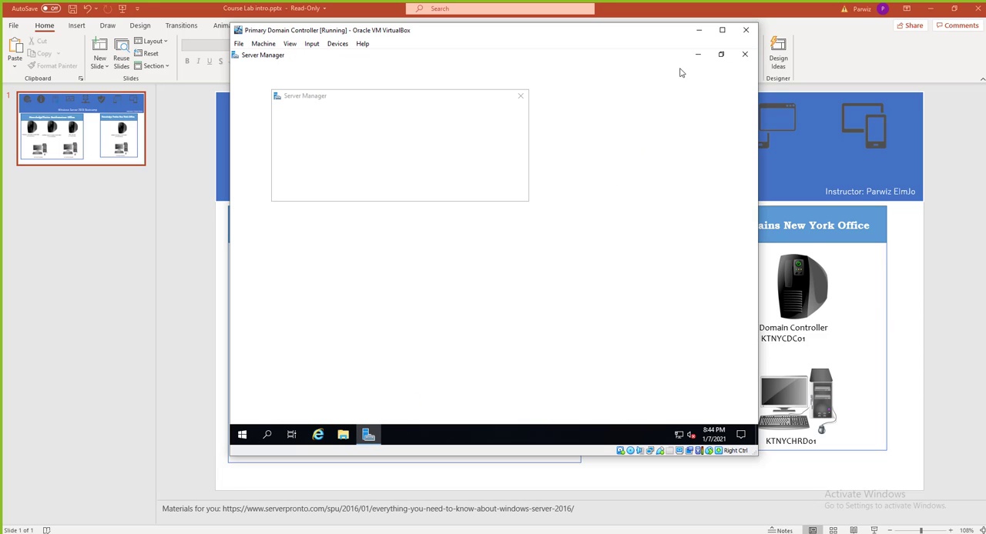
left_click(522, 97)
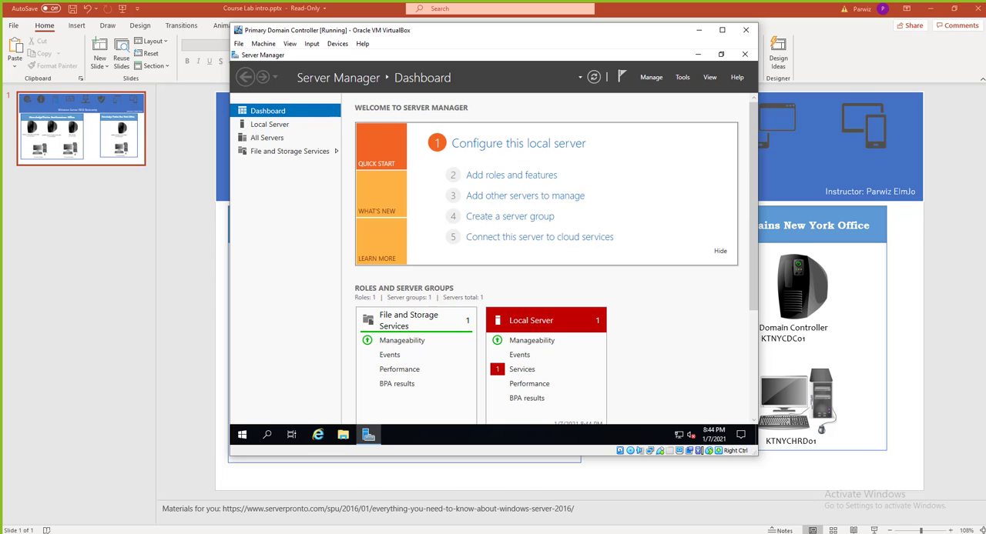
left_click(369, 436)
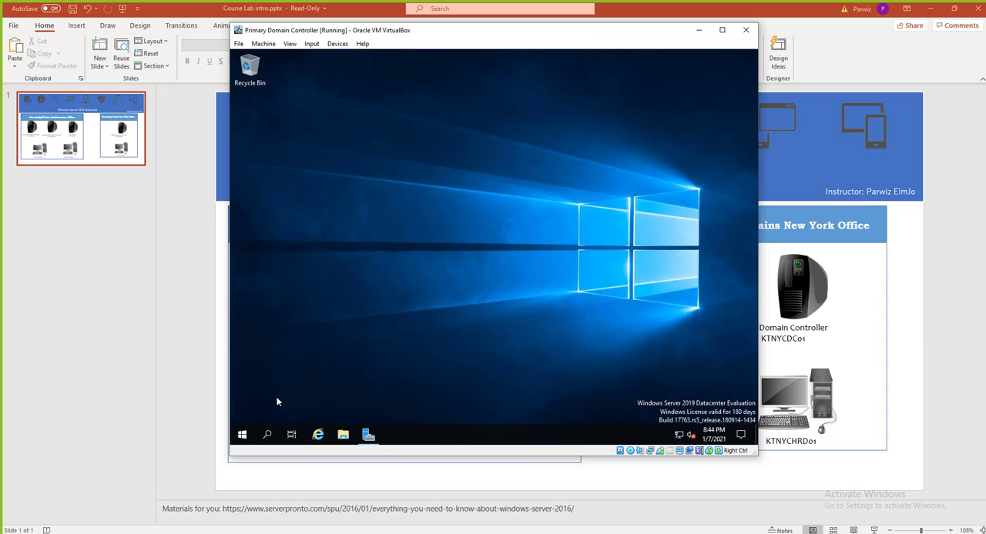
Look over the server's Start menu and its Ethernet network settings, and close both without making changes
left_click(241, 436)
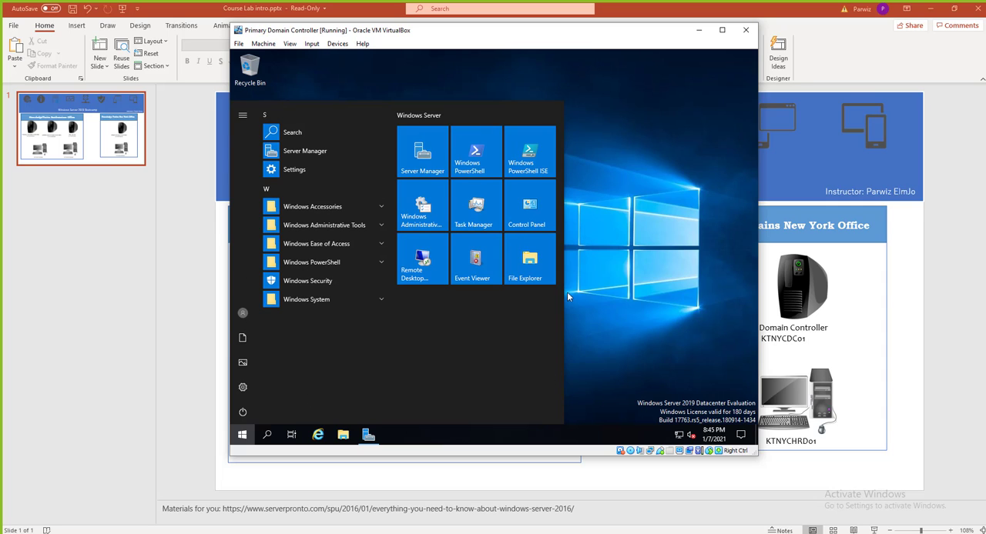
left_click(637, 266)
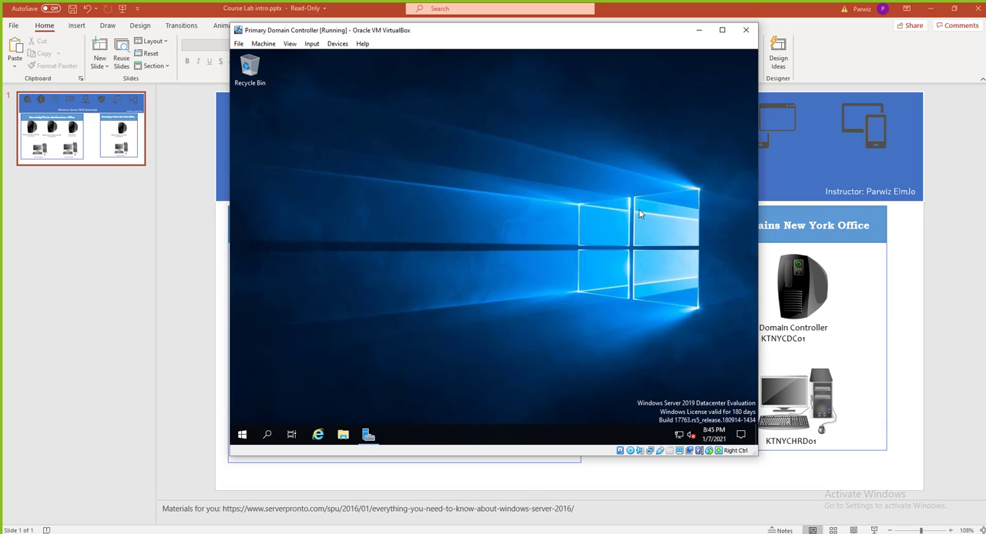
right_click(677, 437)
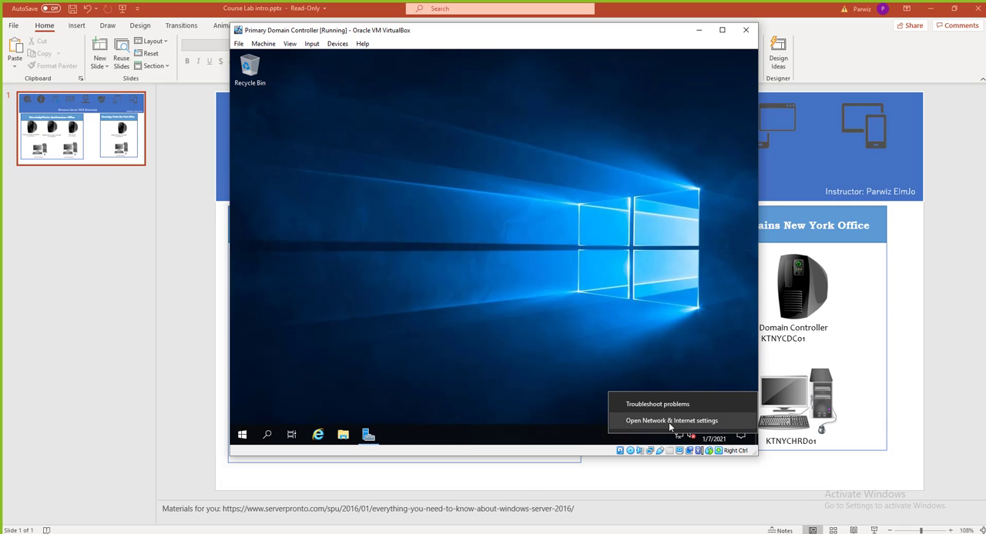
left_click(668, 423)
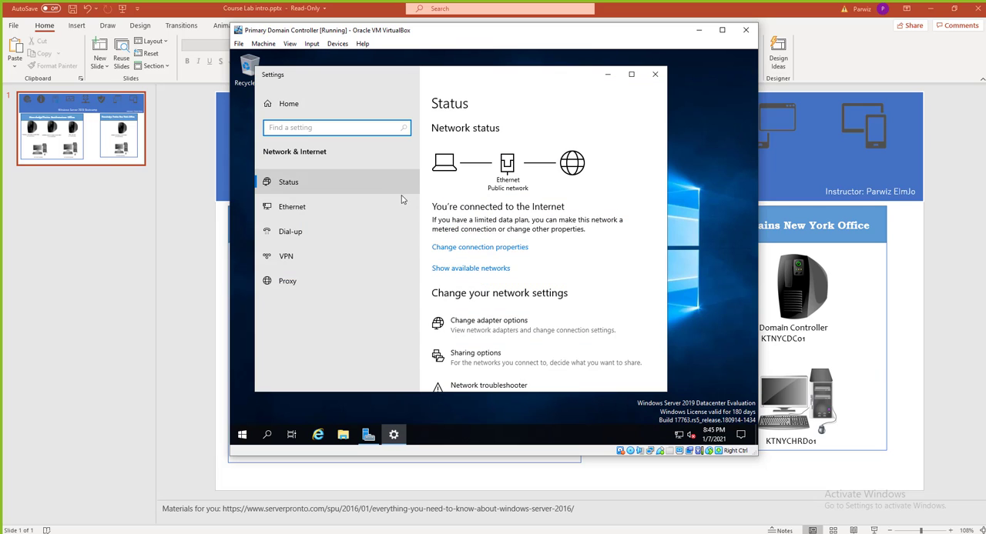
left_click(318, 208)
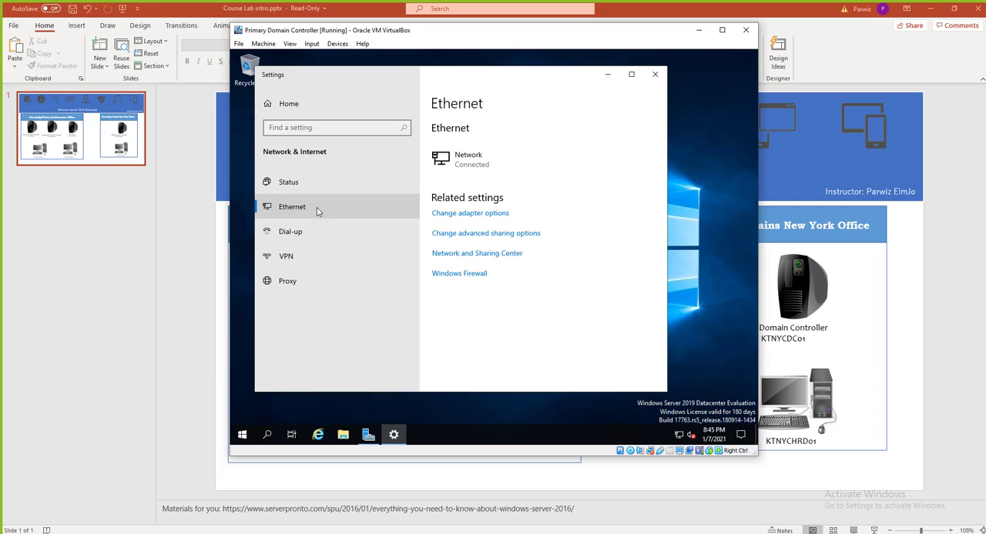
left_click(654, 74)
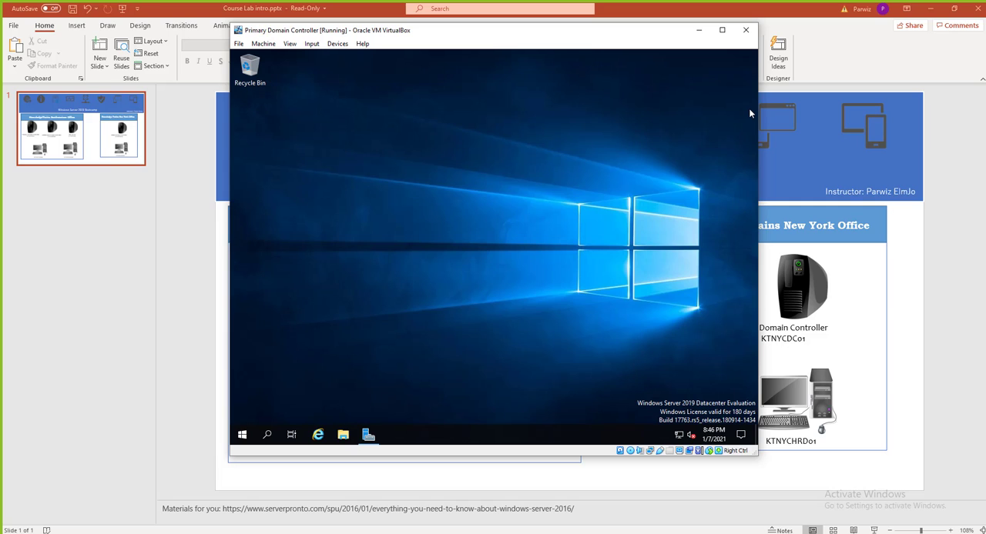
key("alt+Tab")
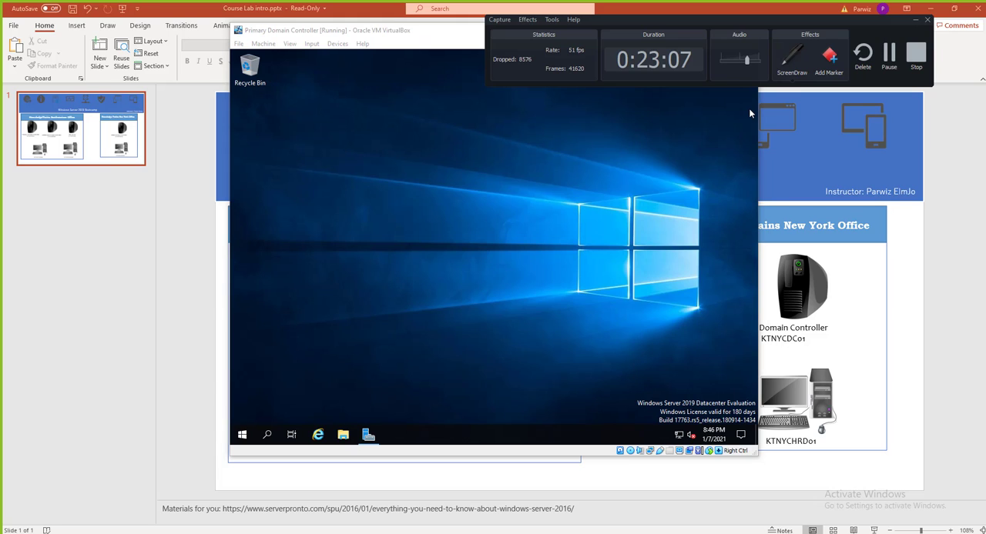
left_click_drag(759, 28, 985, 74)
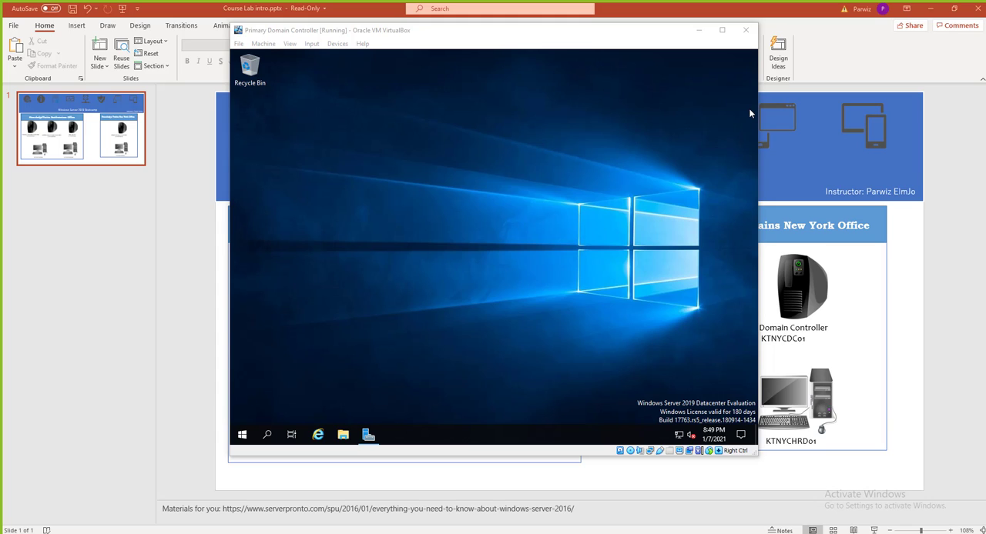
Open the Internet Protocol Version 4 (TCP/IPv4) properties of the server's Ethernet adapter
right_click(678, 437)
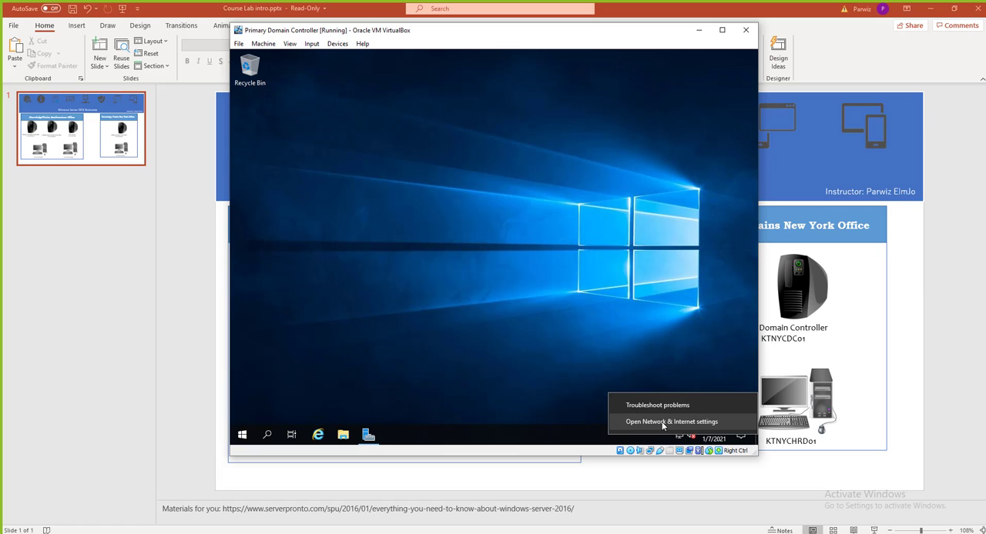
left_click(662, 422)
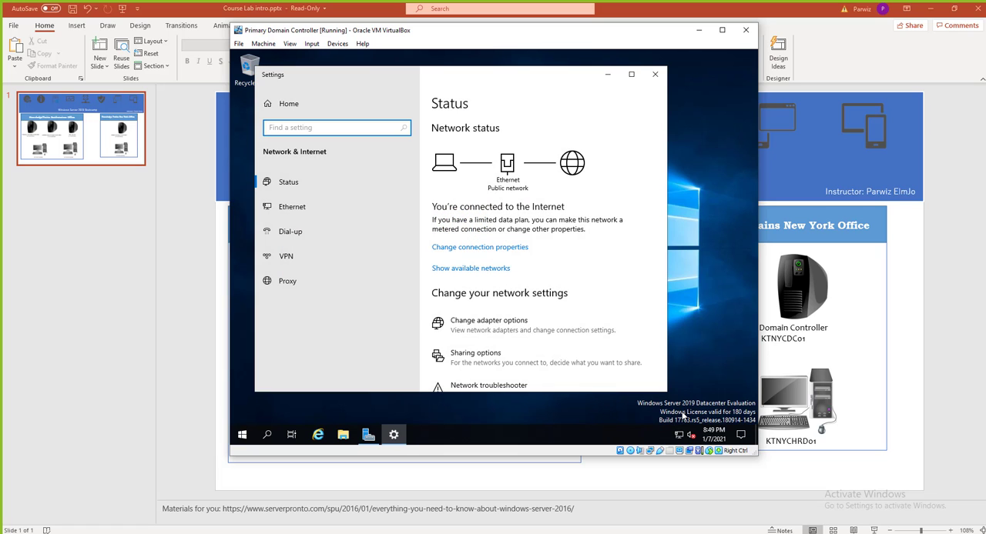
left_click(305, 215)
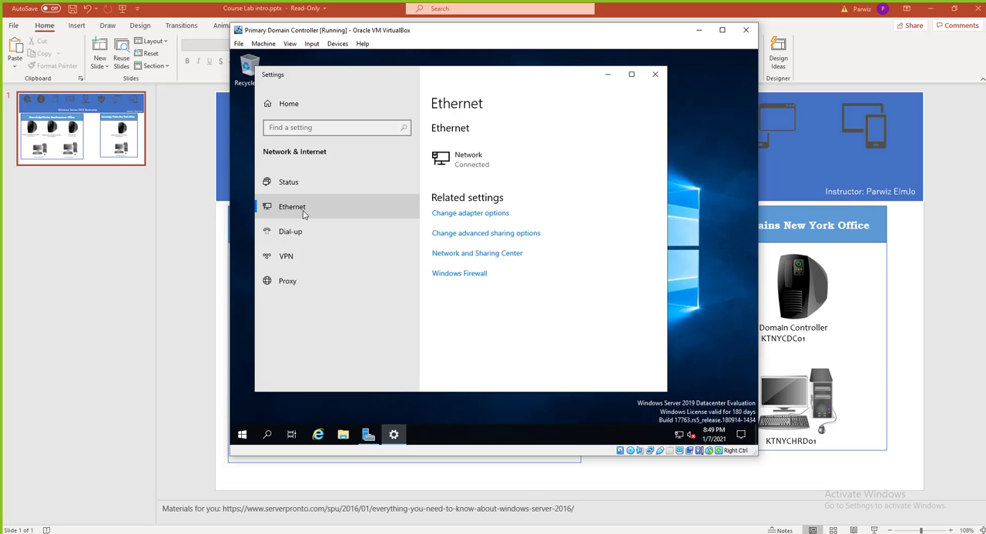
left_click(465, 213)
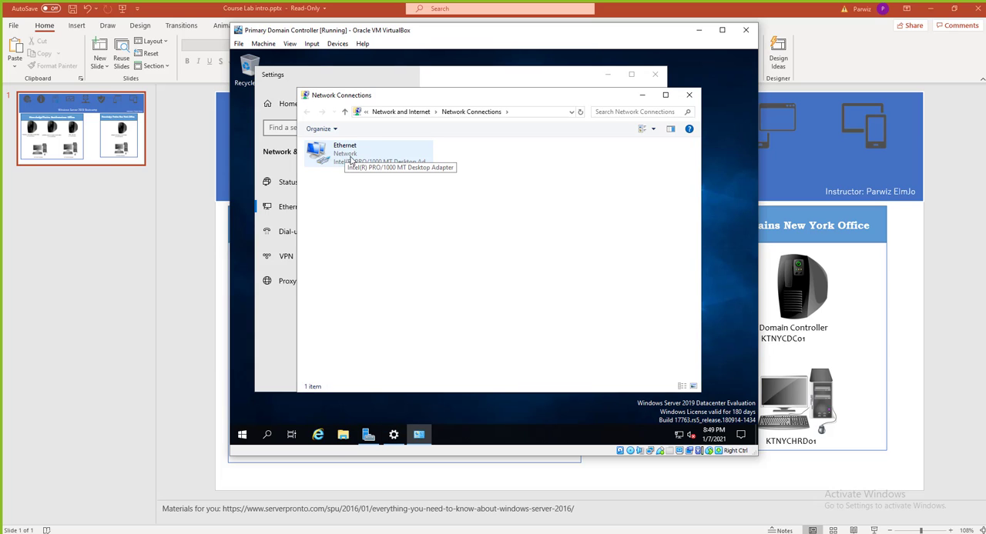
right_click(352, 160)
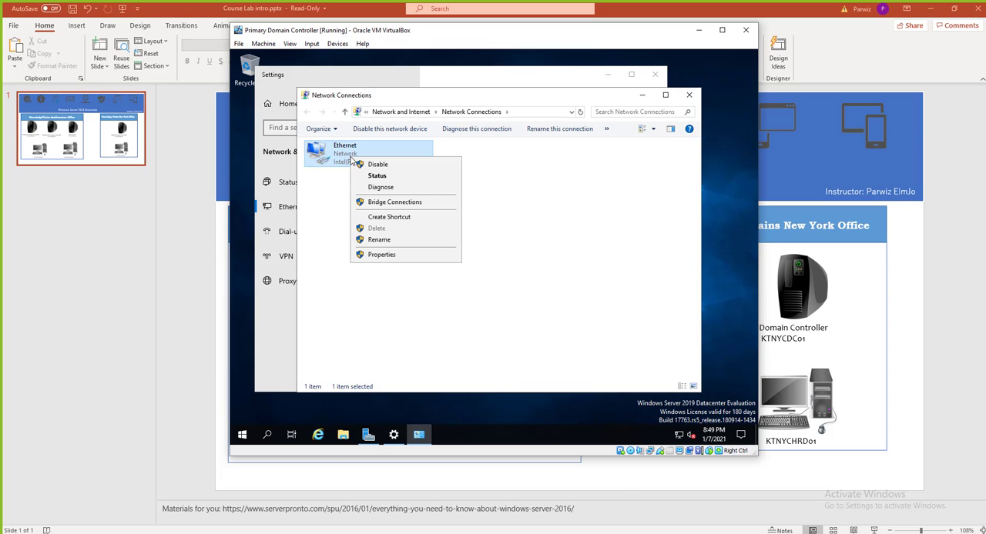
left_click(391, 255)
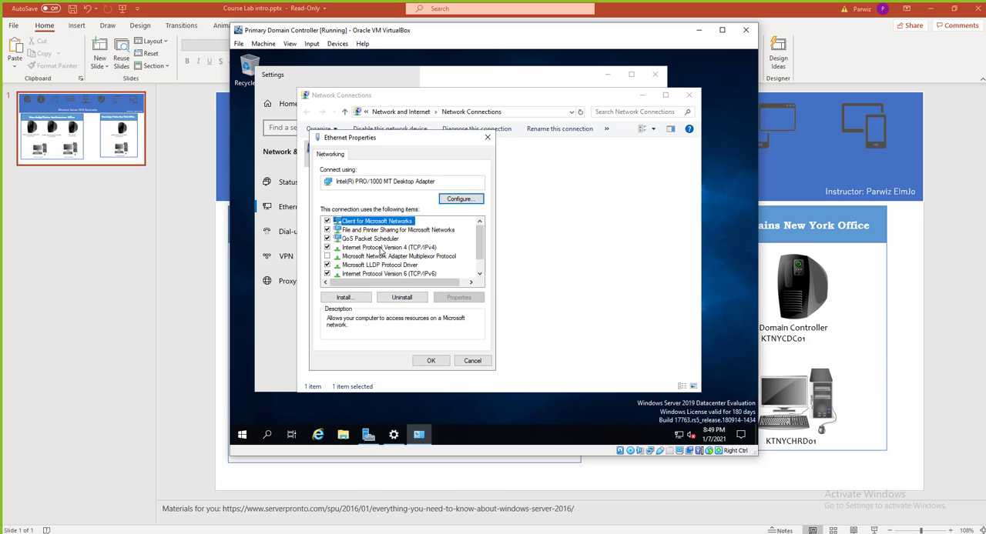
left_click(380, 248)
double_click(381, 249)
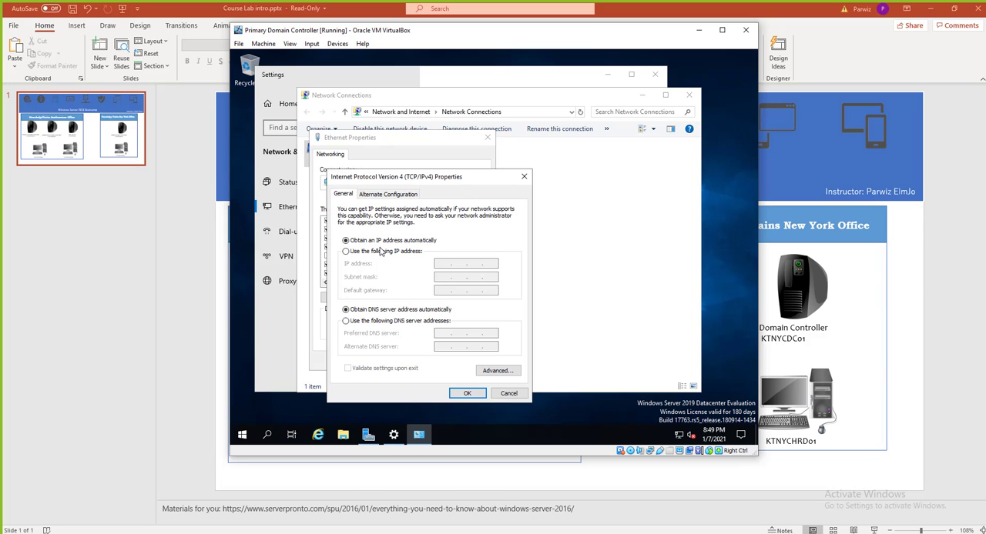
Assign the adapter the static IP address 10.10.10.10, and minimize the Course Lab intro presentation behind the virtual machine
left_click(362, 253)
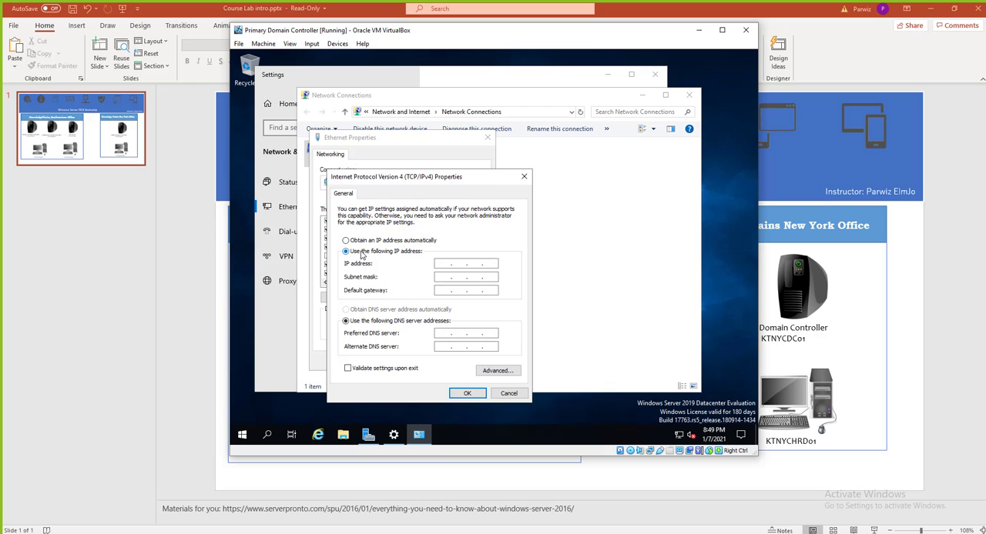
left_click(364, 241)
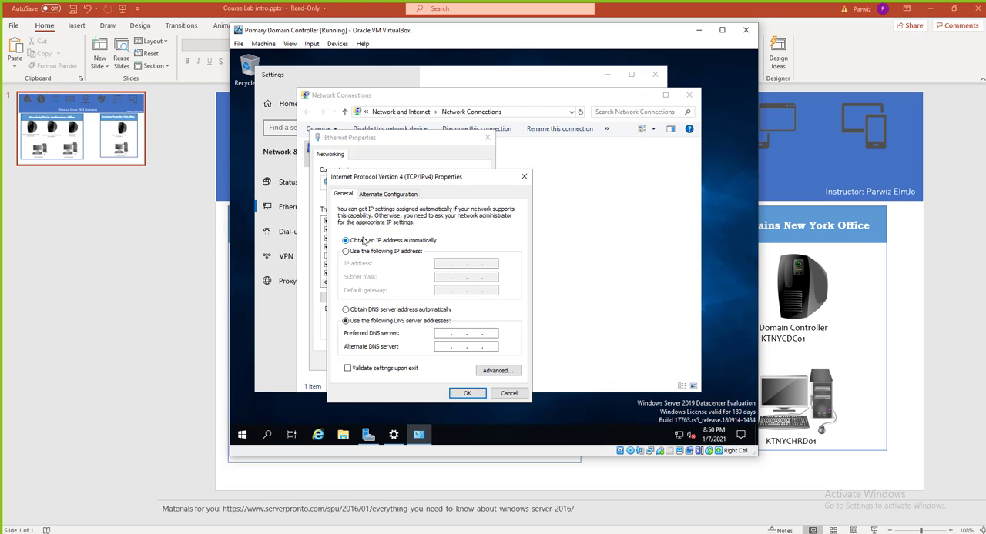
left_click(379, 253)
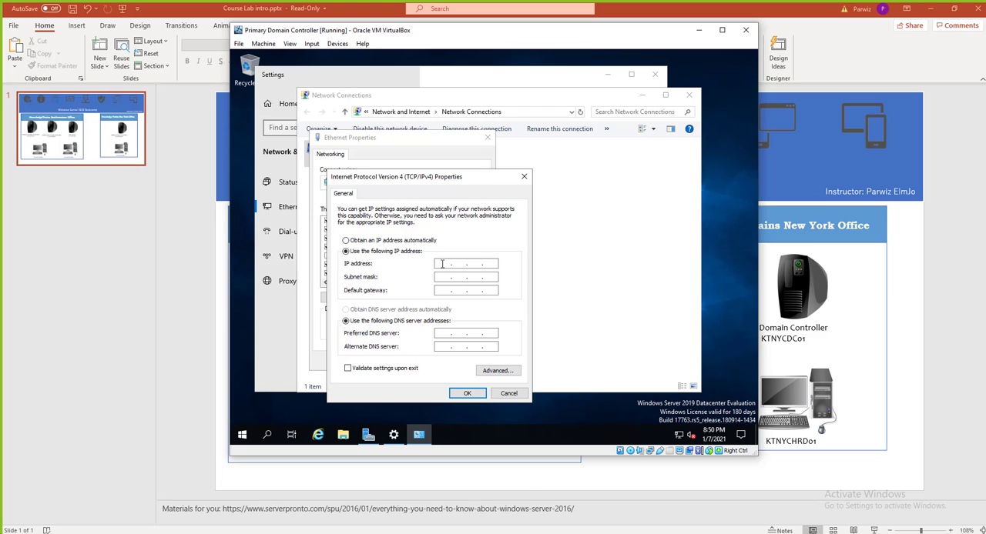
left_click(442, 263)
type("10 . 10 . 10 . 1")
left_click(517, 533)
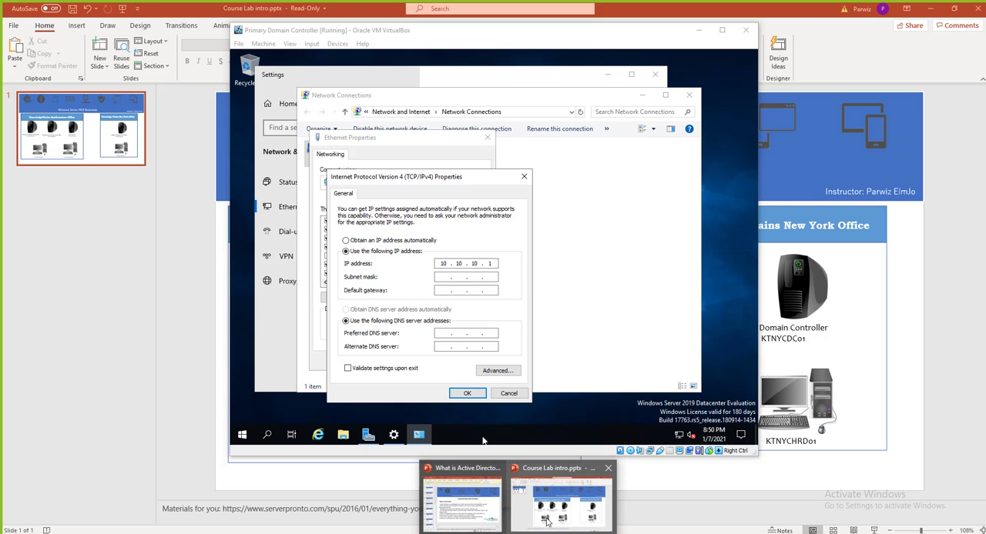
left_click(558, 501)
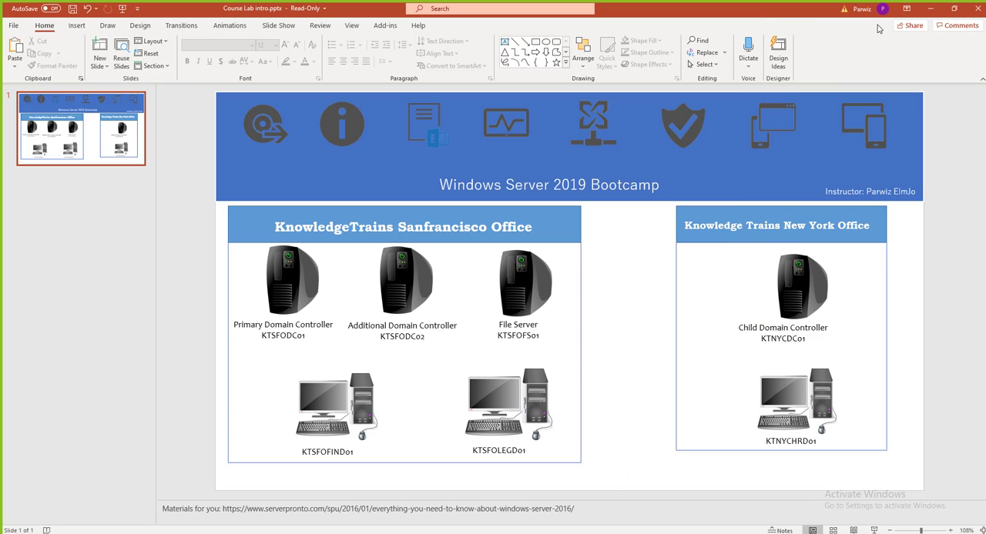
left_click(930, 9)
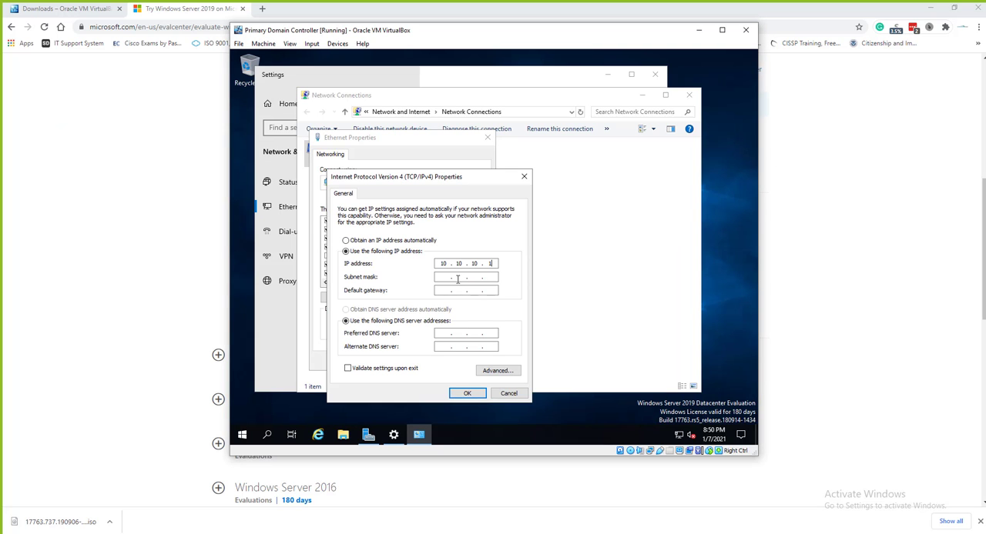
type("0")
Set the subnet mask's first three octets to 255 and the DNS server to 10.10.10.10, leave the gateway empty, and save the adapter settings
key("Tab")
type("255 . 255 . 255")
key("Tab")
type("1")
key("BackSpace")
key("Tab")
key("Tab")
type("10 . 10 . 10 . 10")
left_click(465, 395)
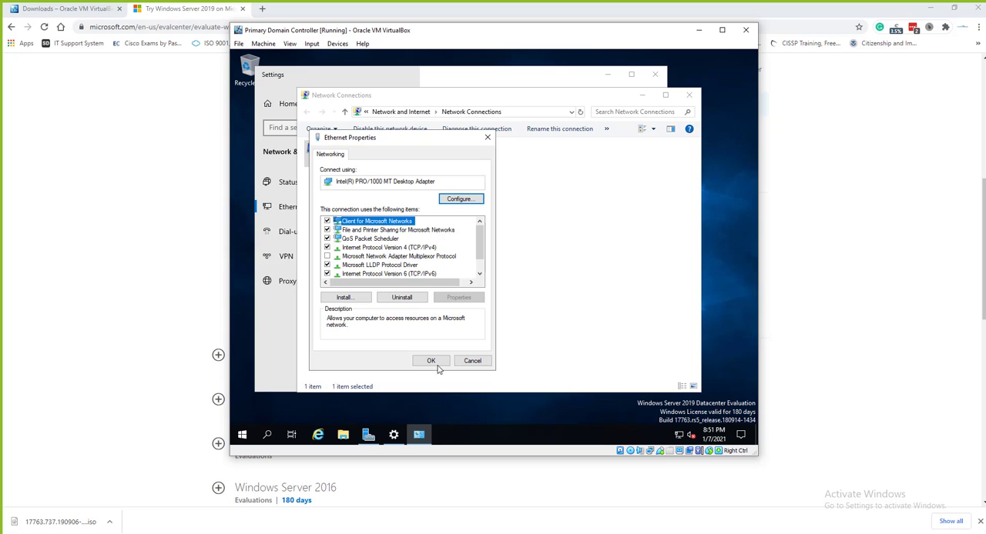
left_click(434, 362)
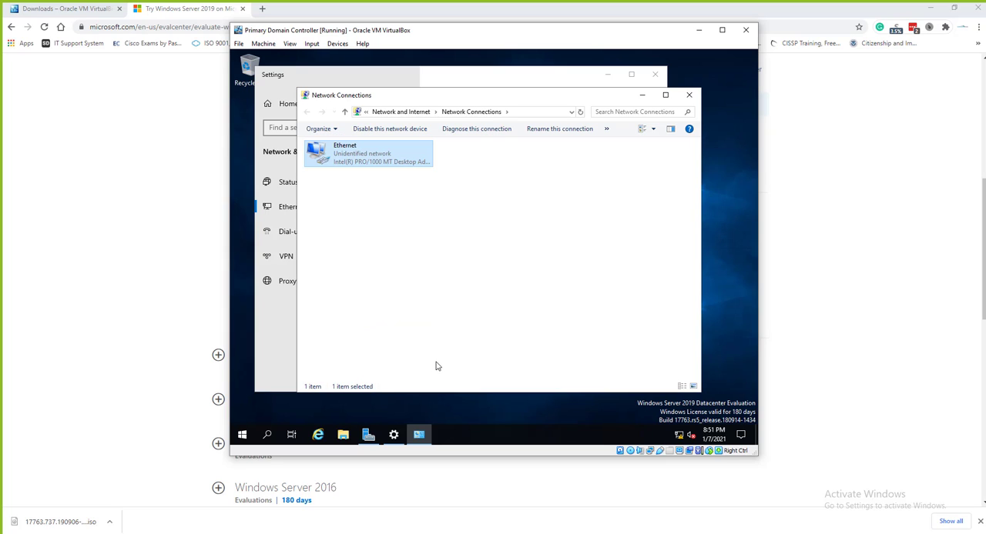
Try to find the Command Prompt by searching the server for "cmd" and "command"
left_click(242, 438)
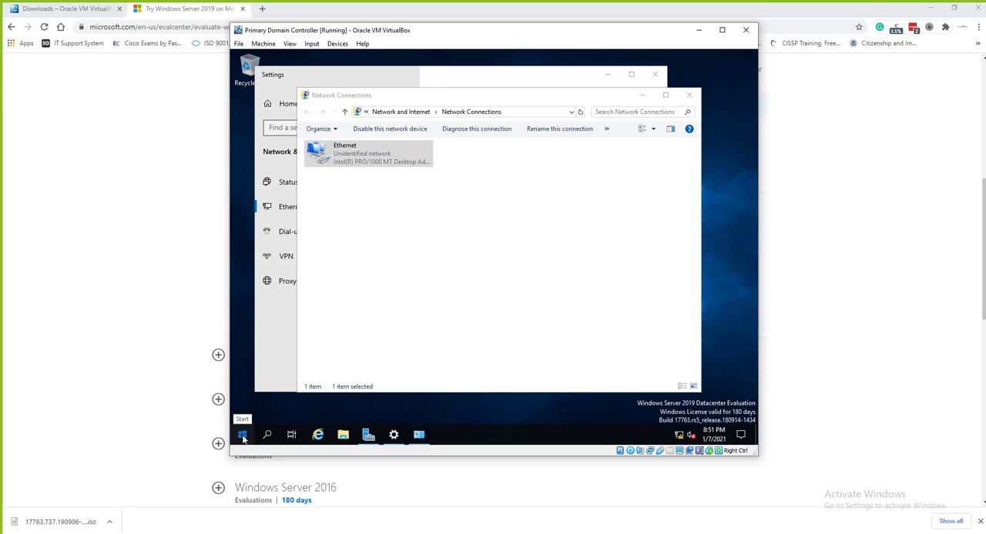
type("cmd")
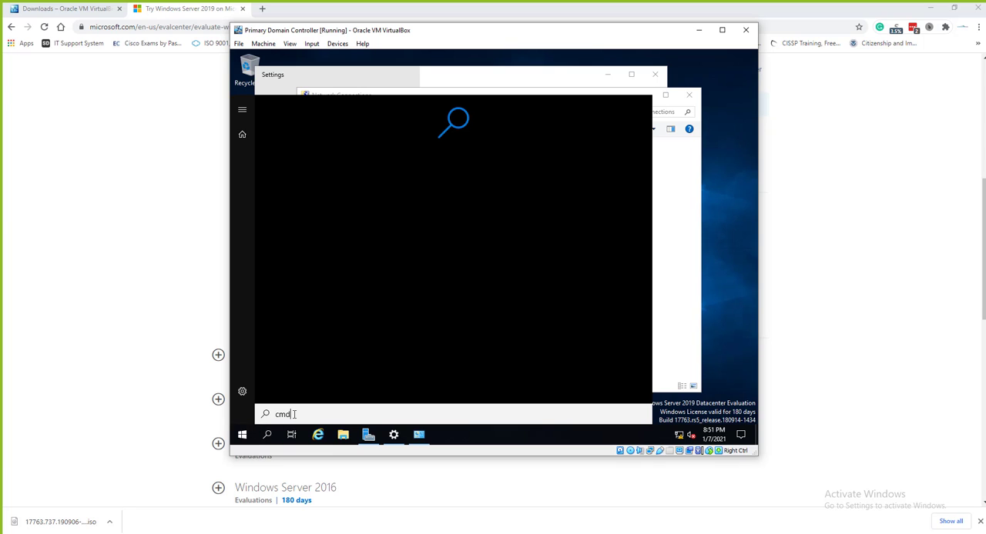
key("BackSpace")
key("BackSpace")
key("BackSpace")
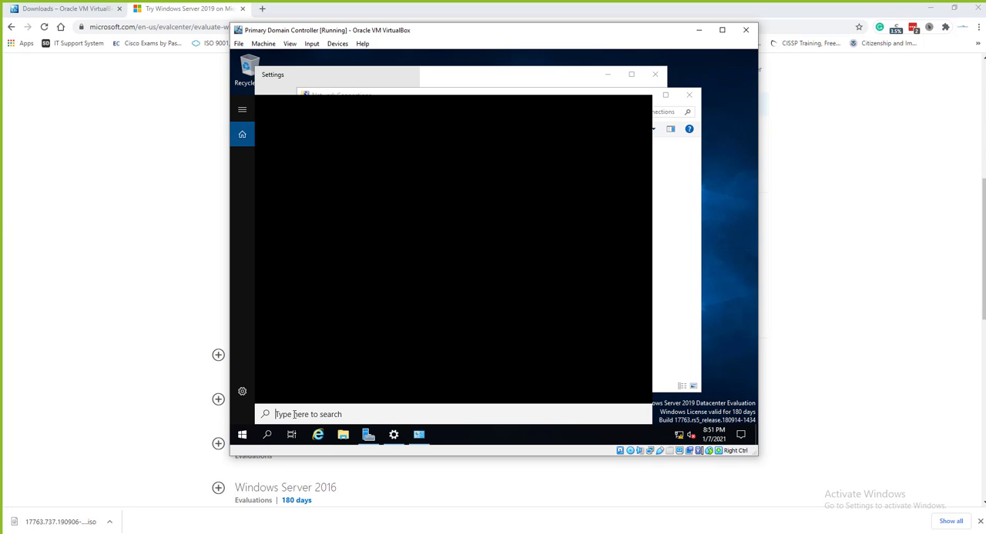
type("cmd")
key("BackSpace")
key("BackSpace")
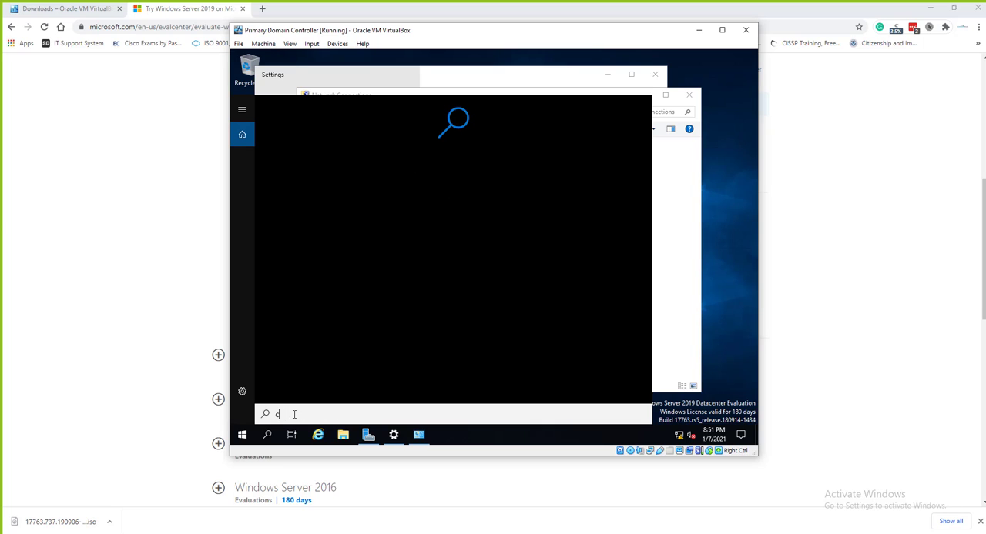
type("ommand")
left_click(242, 436)
left_click(242, 436)
left_click(242, 436)
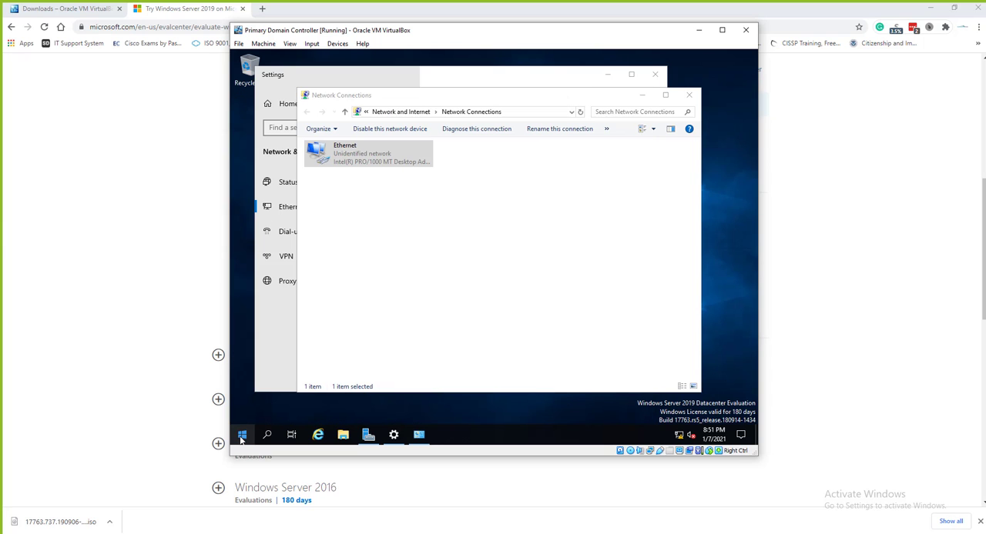
left_click(242, 436)
type("cmd")
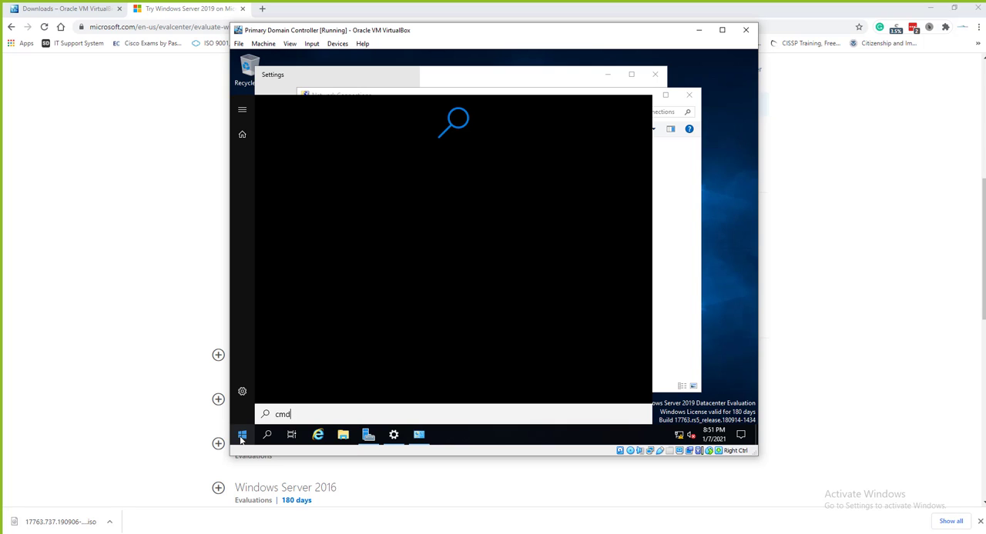
key("BackSpace")
key("BackSpace")
key("BackSpace")
type("cm")
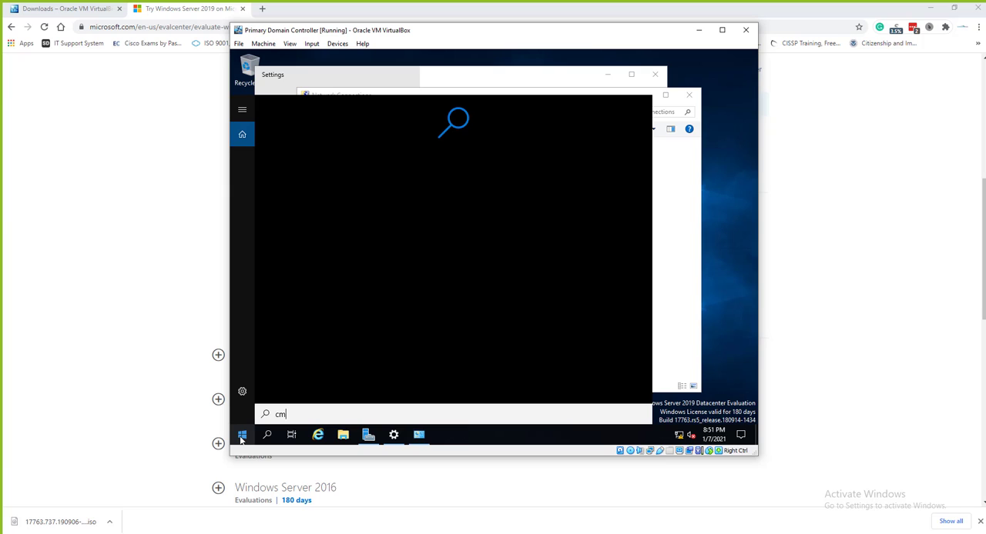
type("d")
key("BackSpace")
key("BackSpace")
key("BackSpace")
type("command")
key("BackSpace")
key("BackSpace")
key("BackSpace")
key("BackSpace")
key("BackSpace")
key("BackSpace")
key("BackSpace")
Open the Command Prompt from the Windows System group among the server's installed programs
left_click(241, 438)
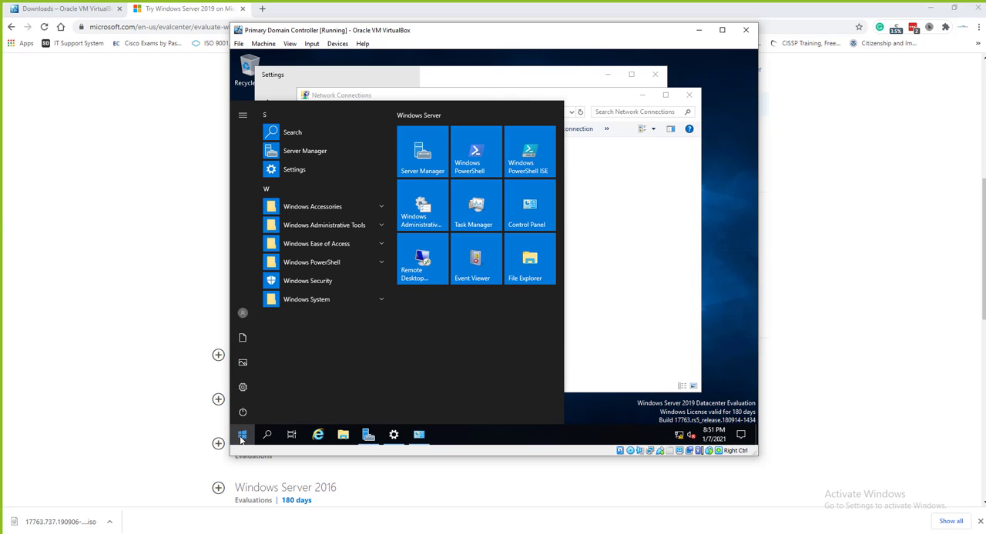
left_click(347, 208)
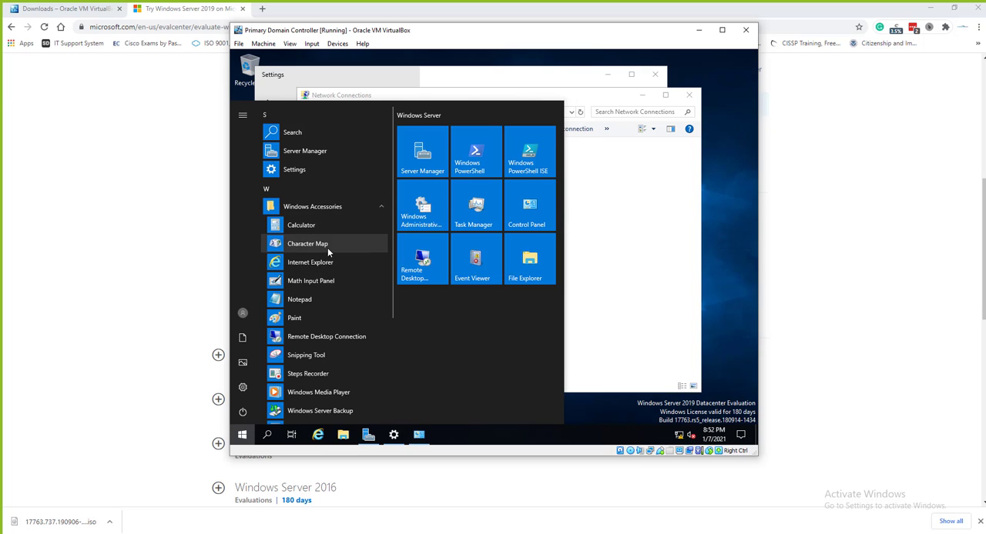
scroll(334, 318, "down", 4)
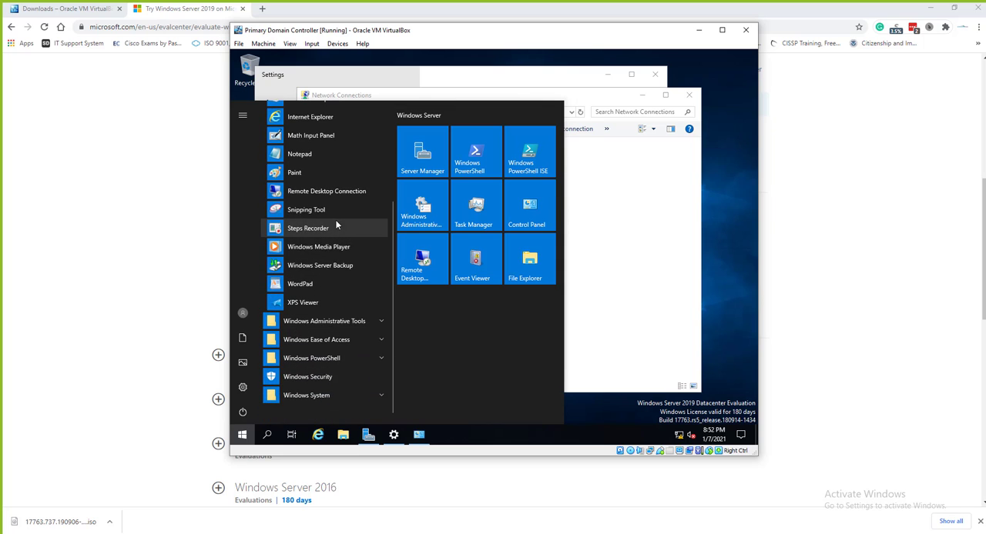
scroll(335, 300, "down", 1)
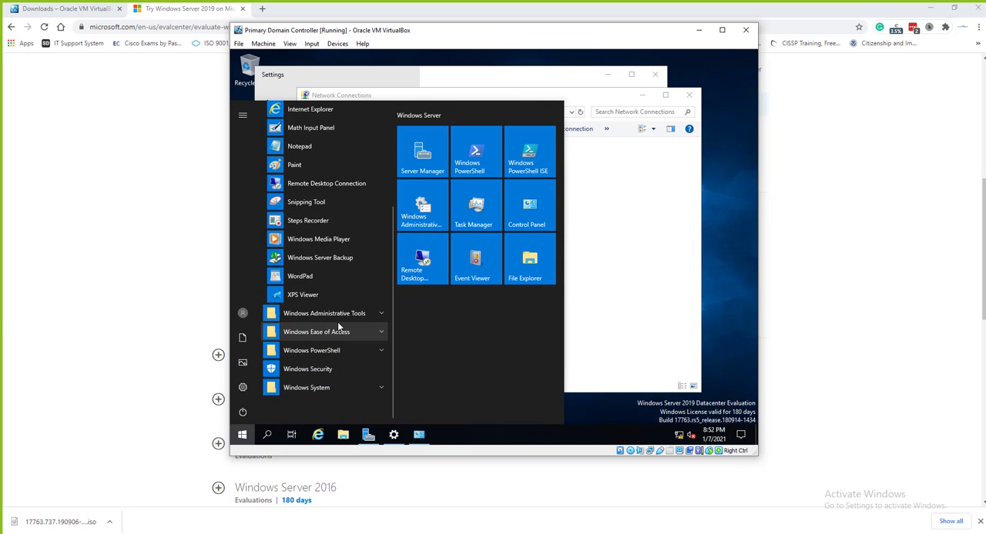
left_click(339, 316)
scroll(339, 316, "down", 6)
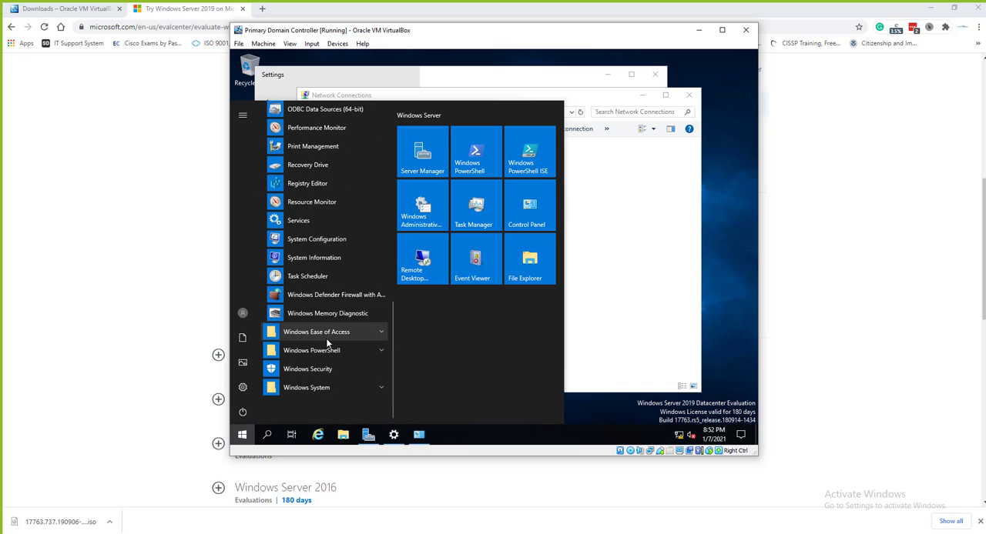
left_click(323, 387)
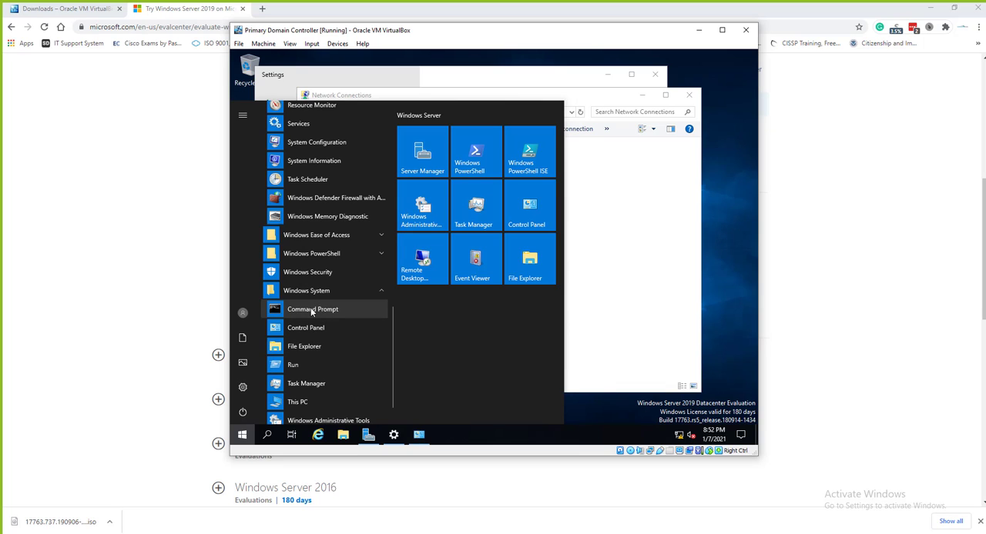
left_click(310, 308)
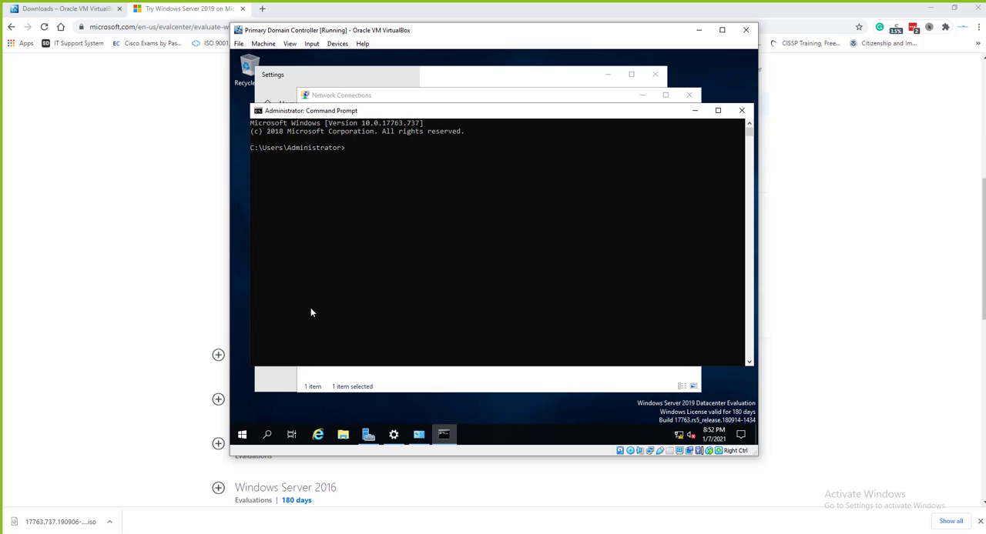
Check the server's IP configuration by running ipconfig and ipconfig /all in the Command Prompt
type("ipconfig")
key("Return")
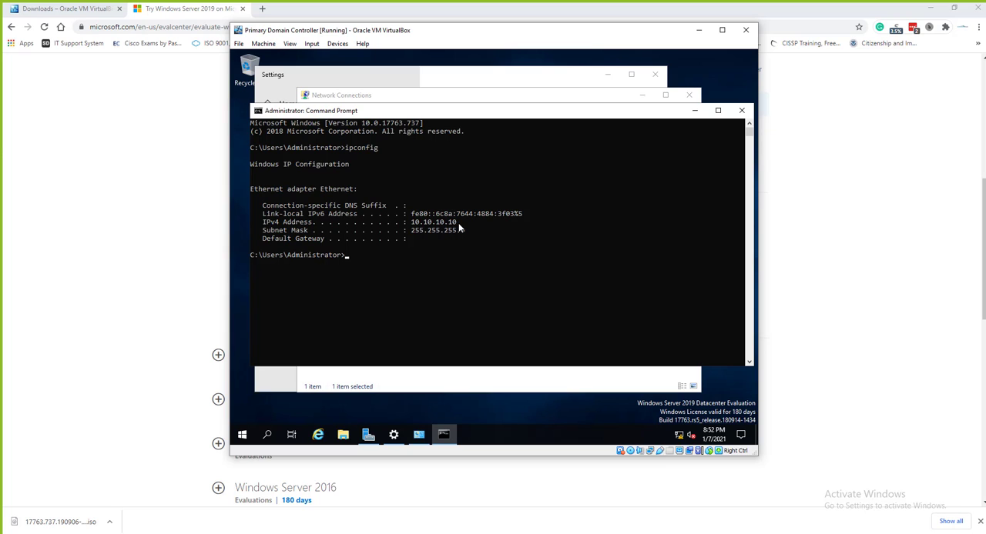
left_click(389, 256)
type("ipco")
type("nfig /all")
key("Return")
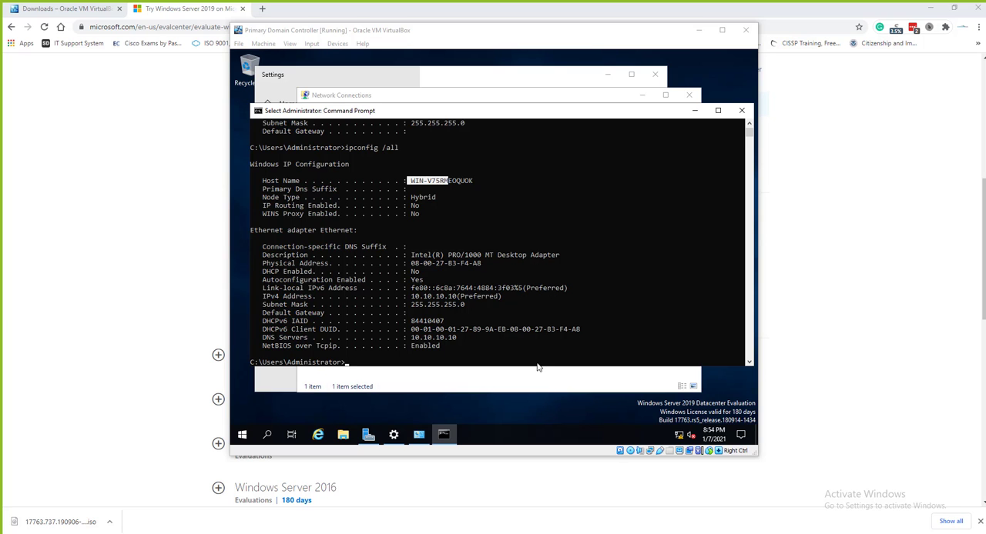
mouse_move(540, 530)
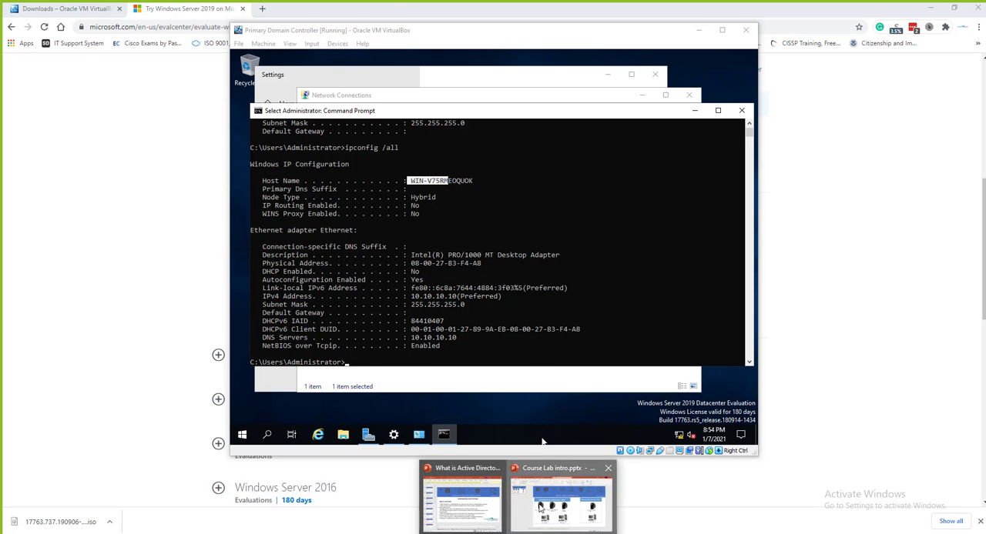
left_click(562, 497)
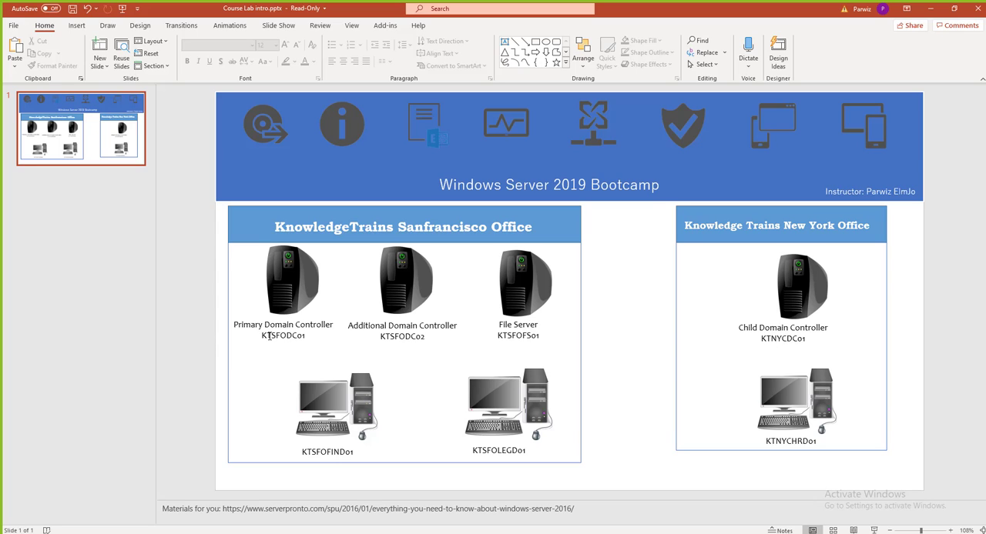
left_click_drag(270, 336, 273, 339)
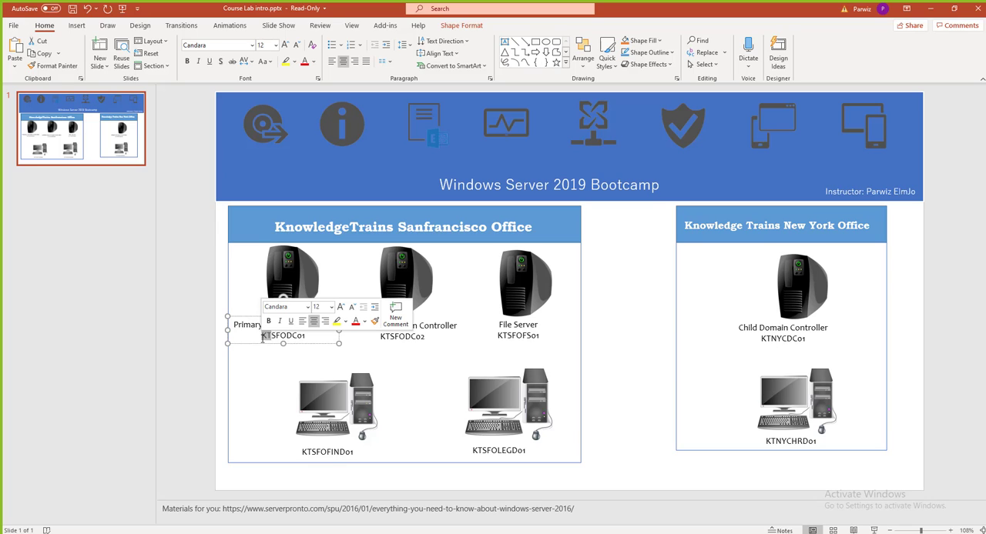
left_click(277, 335)
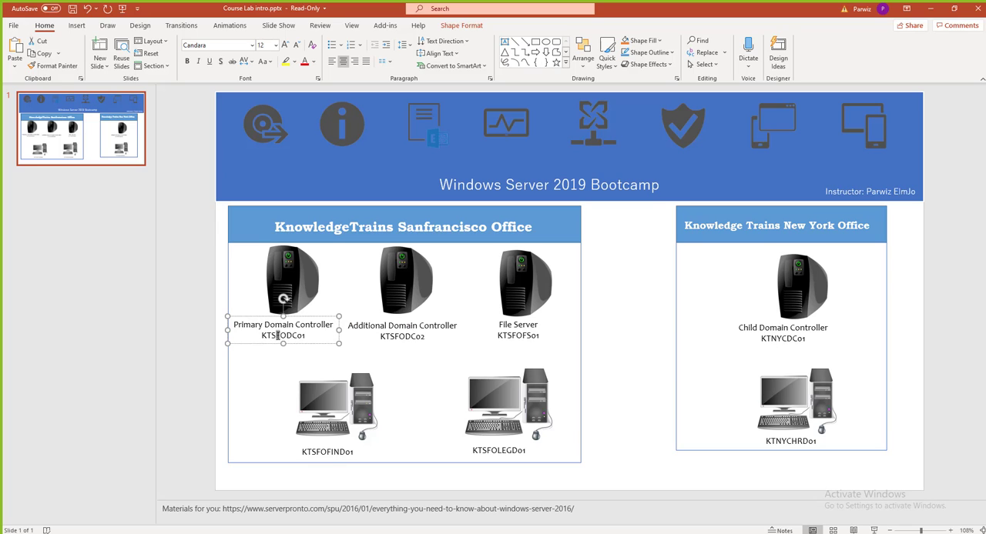
left_click_drag(278, 336, 281, 337)
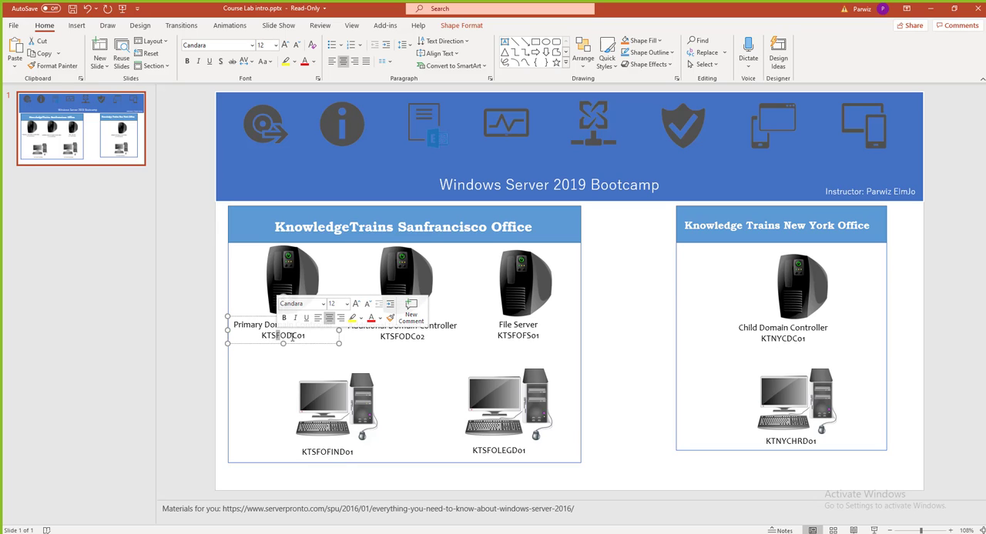
left_click(297, 336)
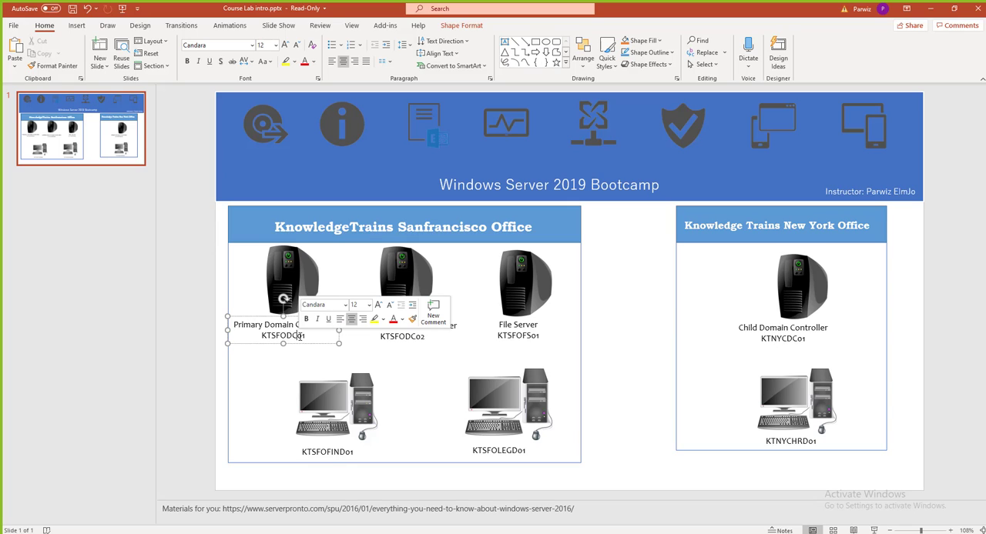
double_click(297, 336)
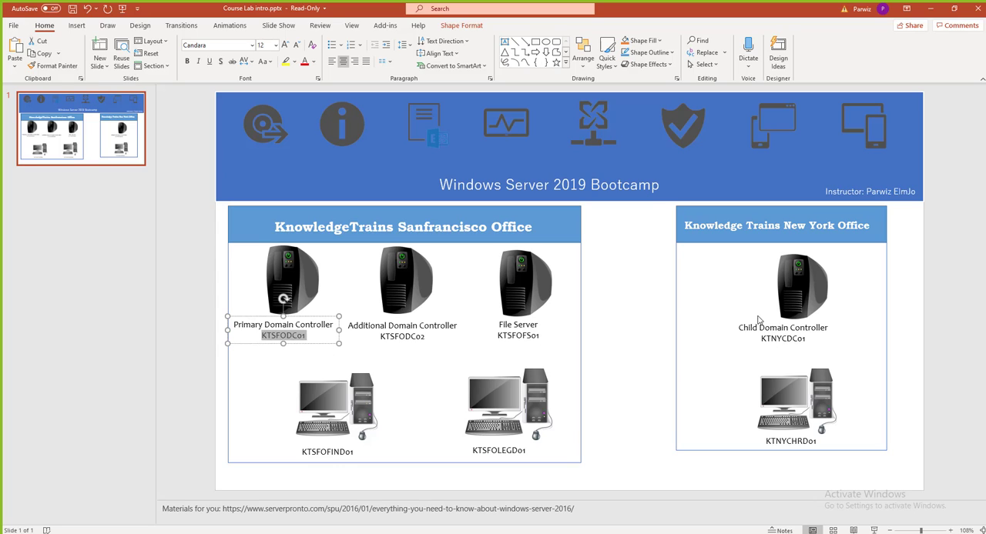
left_click(932, 9)
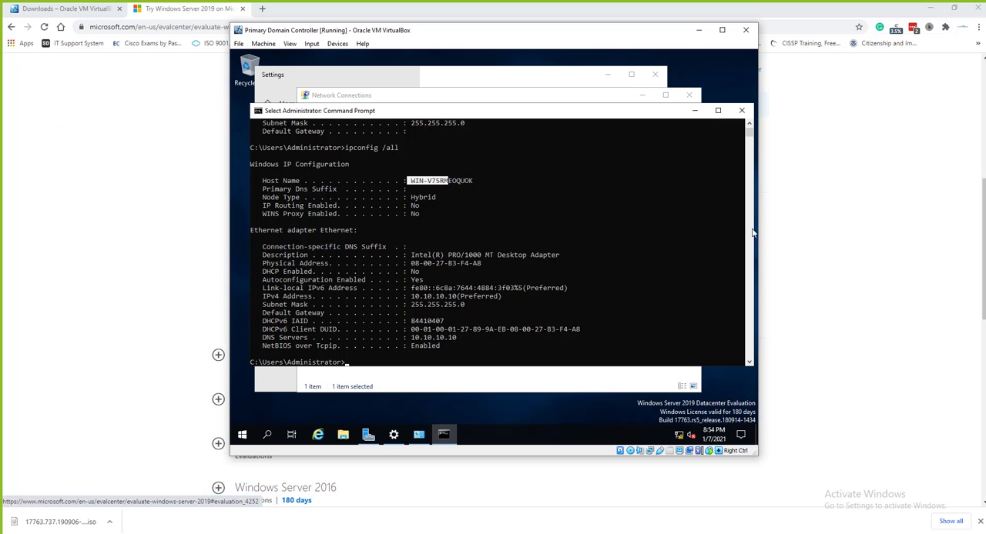
Close the Settings, Command Prompt and Network Connections windows on the server
left_click(289, 387)
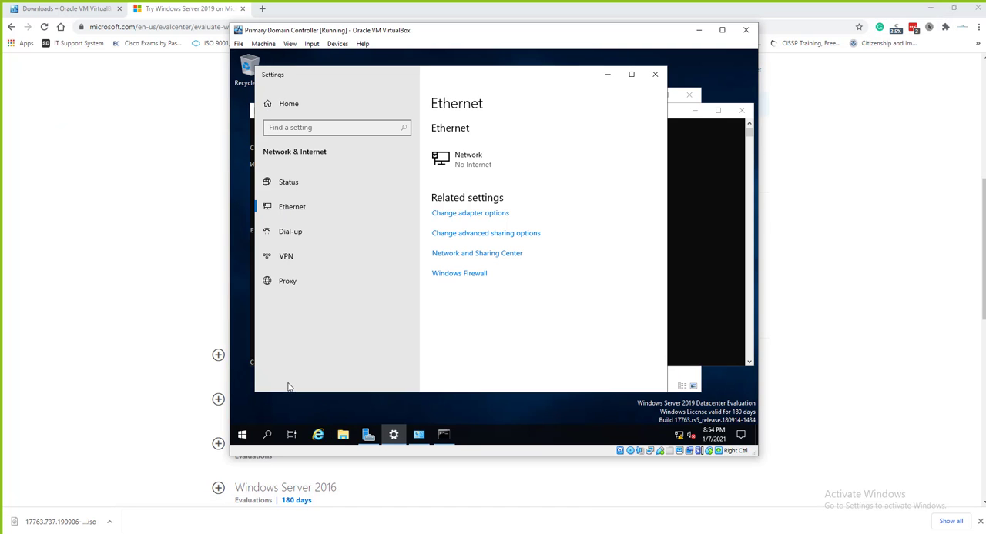
left_click(658, 74)
left_click(740, 111)
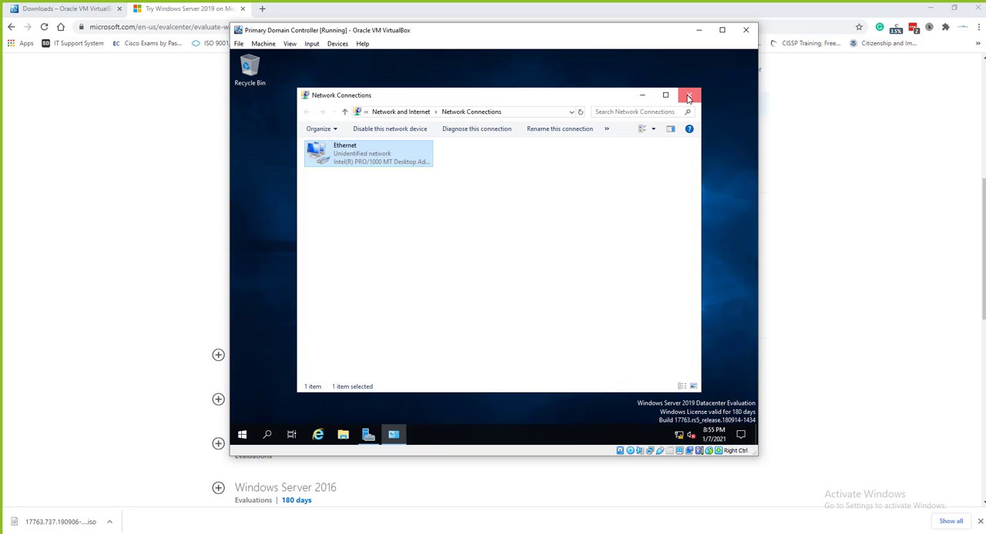
left_click(688, 96)
left_click(243, 435)
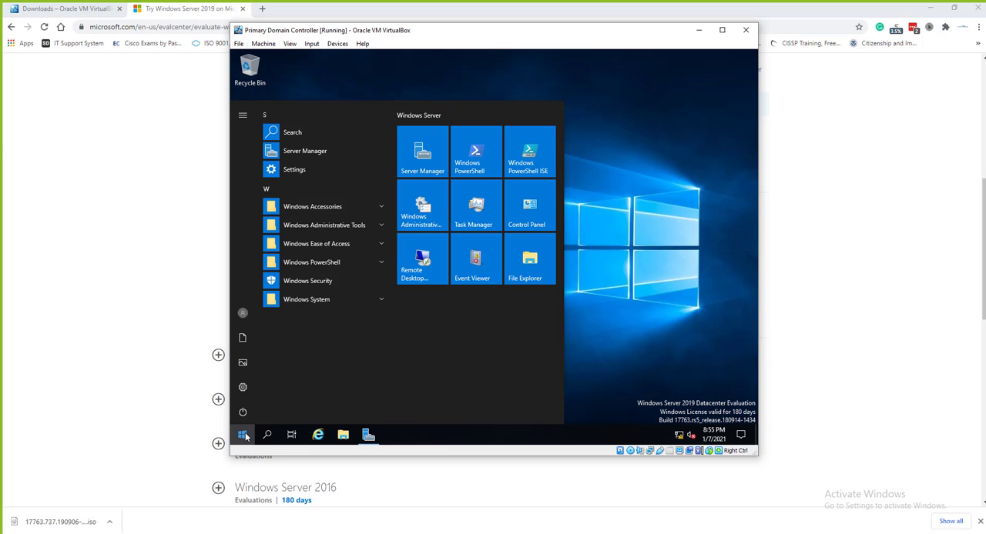
type("this")
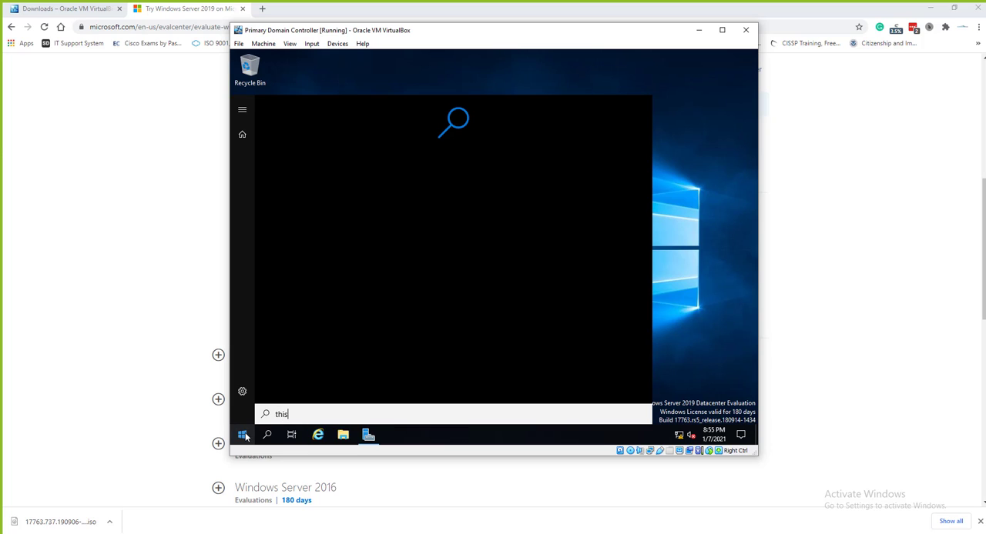
left_click(393, 436)
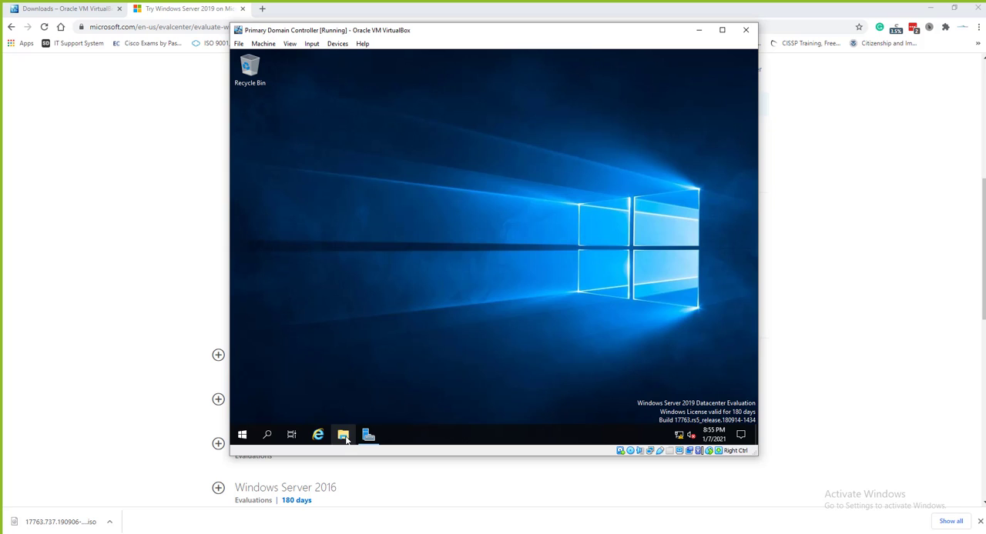
Open the server's System Properties from the properties of This PC and show the computer name settings
left_click(343, 436)
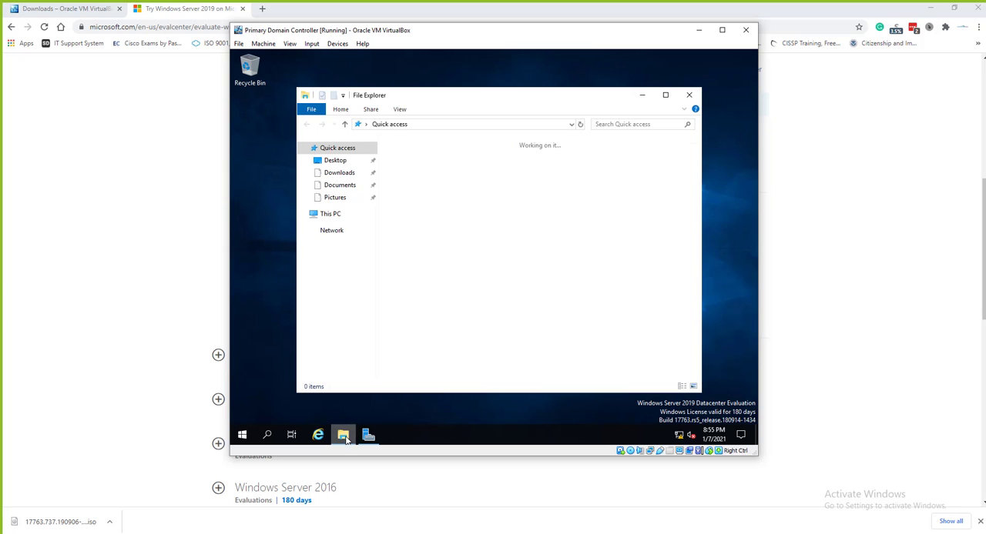
right_click(334, 219)
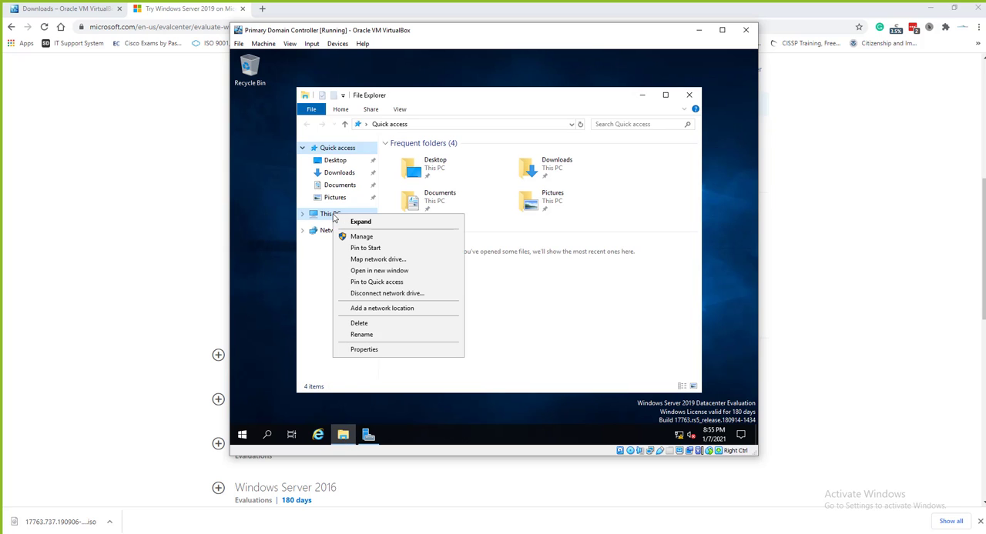
left_click(364, 350)
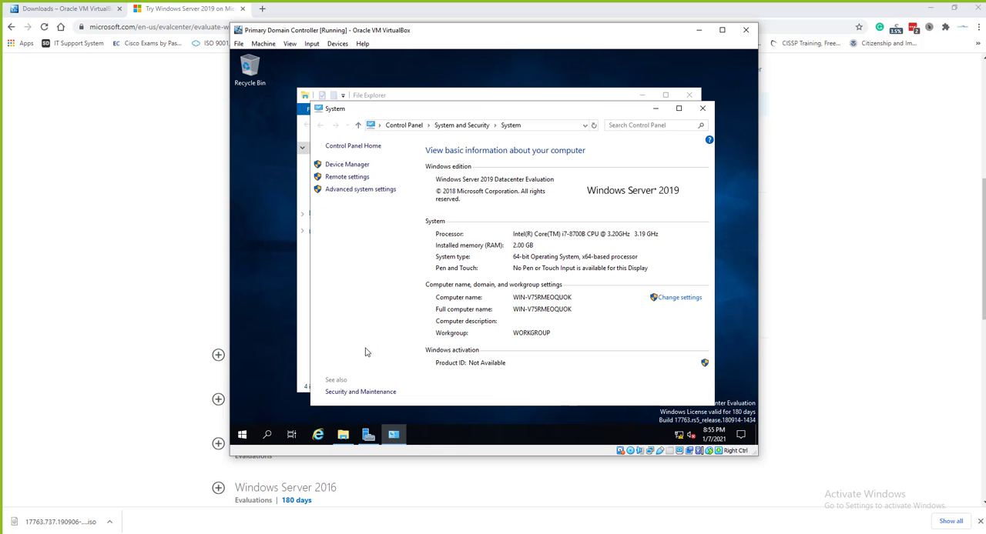
left_click(348, 192)
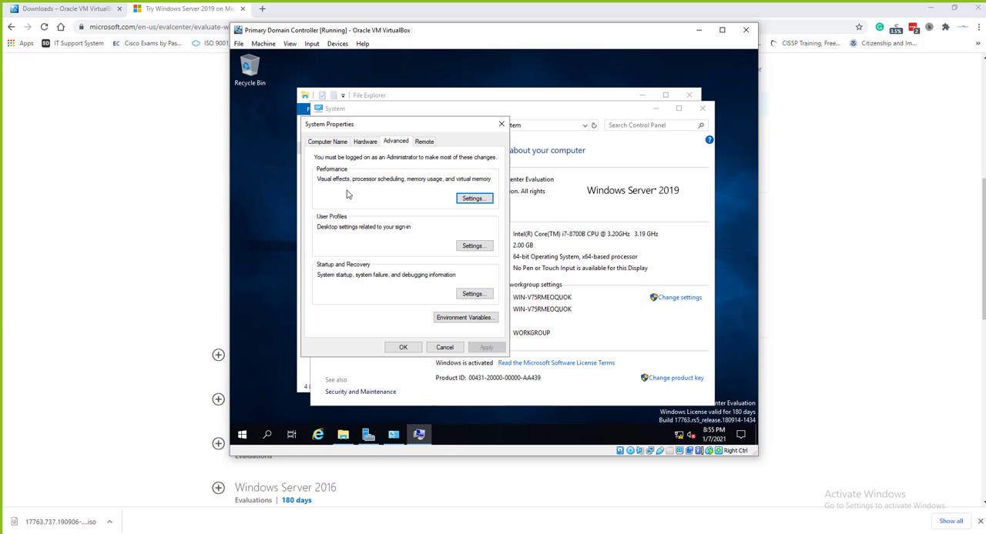
left_click(335, 144)
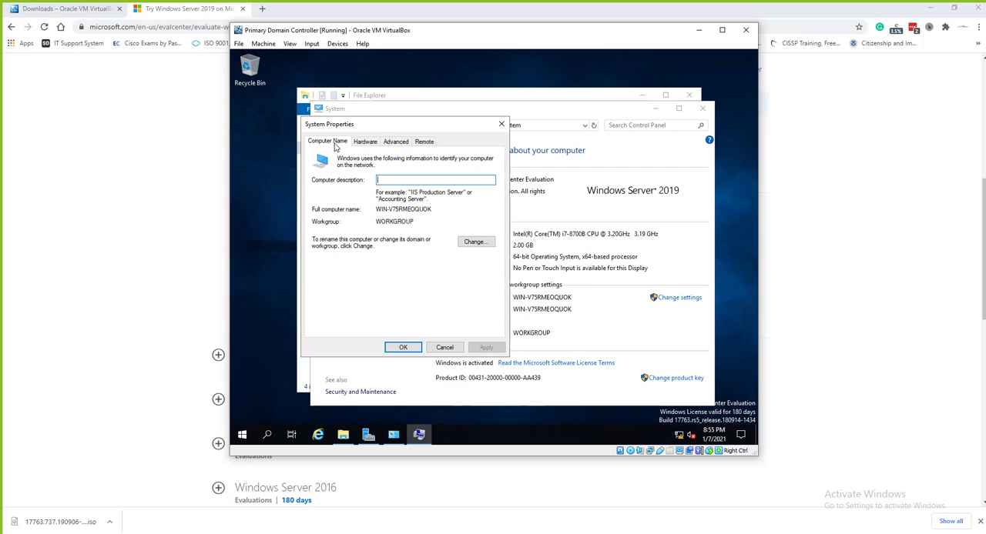
Change the server's computer name to KTSFODC01 and acknowledge the restart notice
left_click(473, 243)
left_click(376, 201)
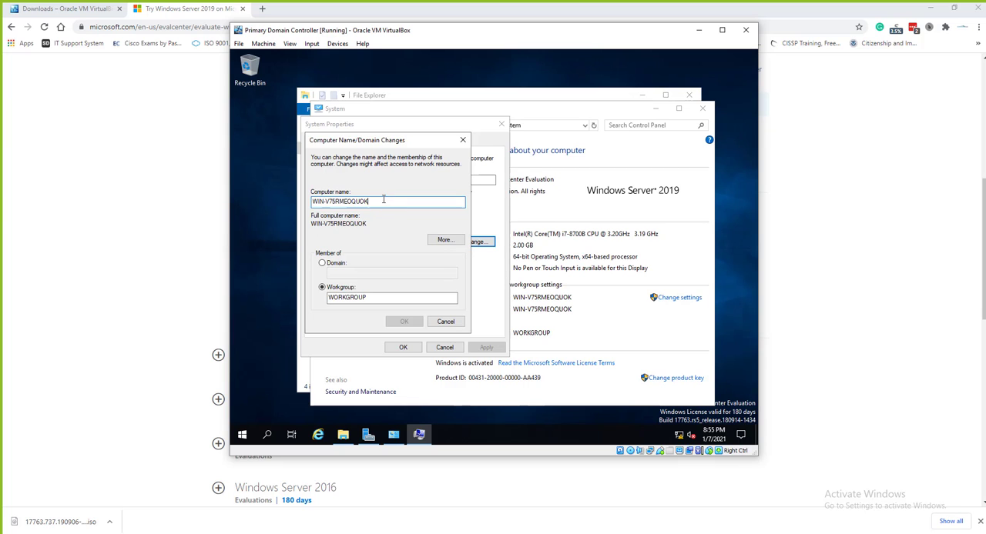
left_click_drag(376, 201, 312, 194)
key("BackSpace")
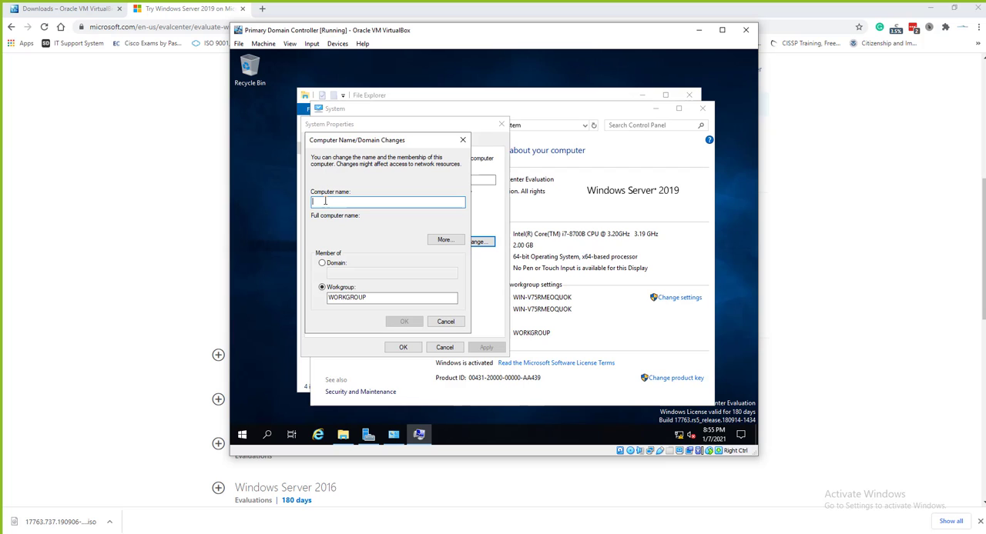
type("KT")
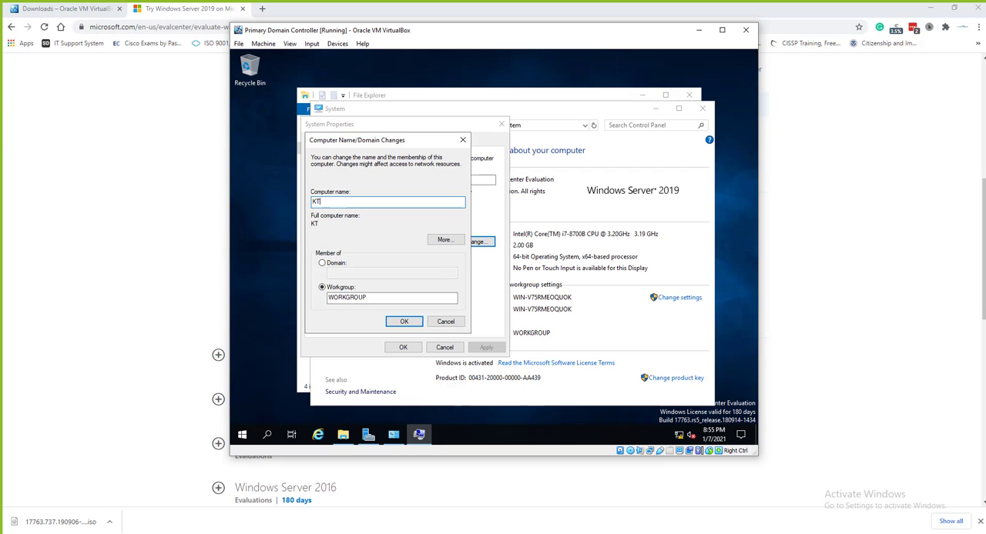
type("SFODC01")
left_click(412, 323)
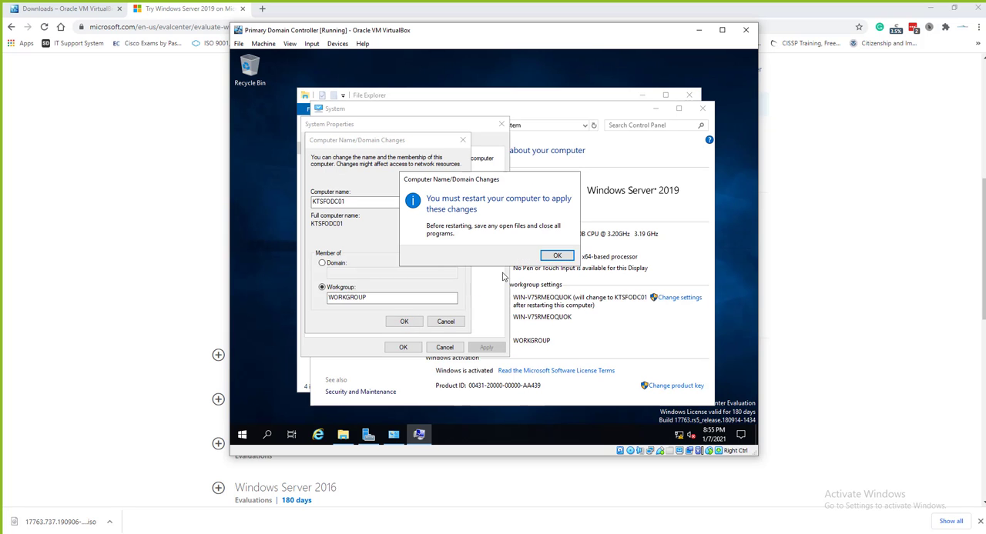
left_click(541, 260)
Close System Properties and restart the server immediately to apply the new computer name
left_click(403, 346)
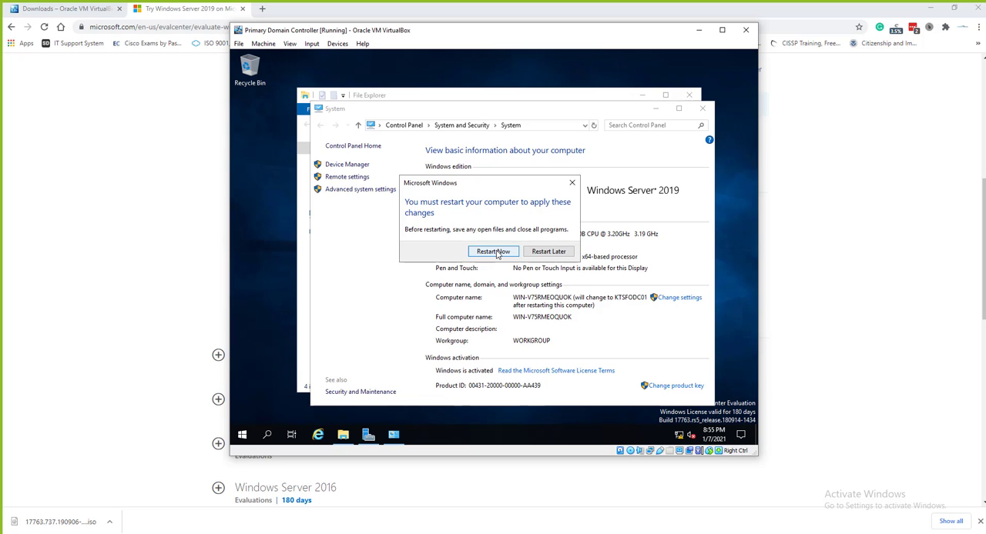
left_click(496, 254)
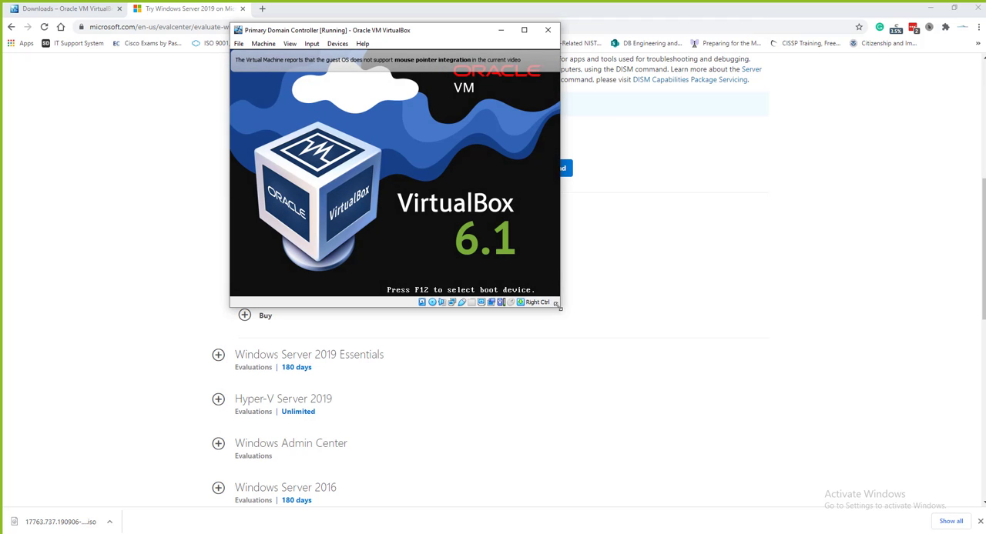
left_click_drag(574, 325, 702, 391)
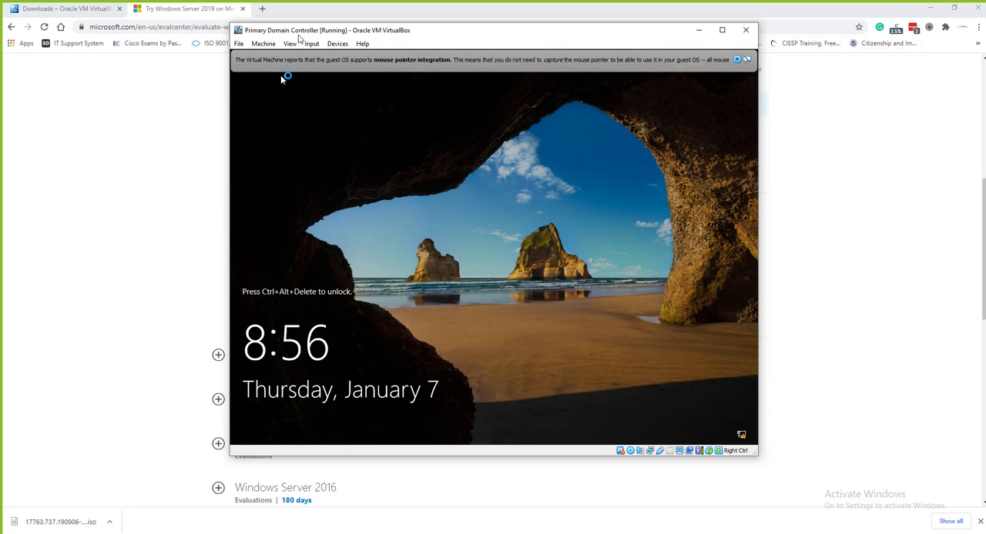
Send Ctrl-Alt-Del to the virtual machine and sign in as Administrator with the account password
left_click(311, 44)
mouse_move(339, 56)
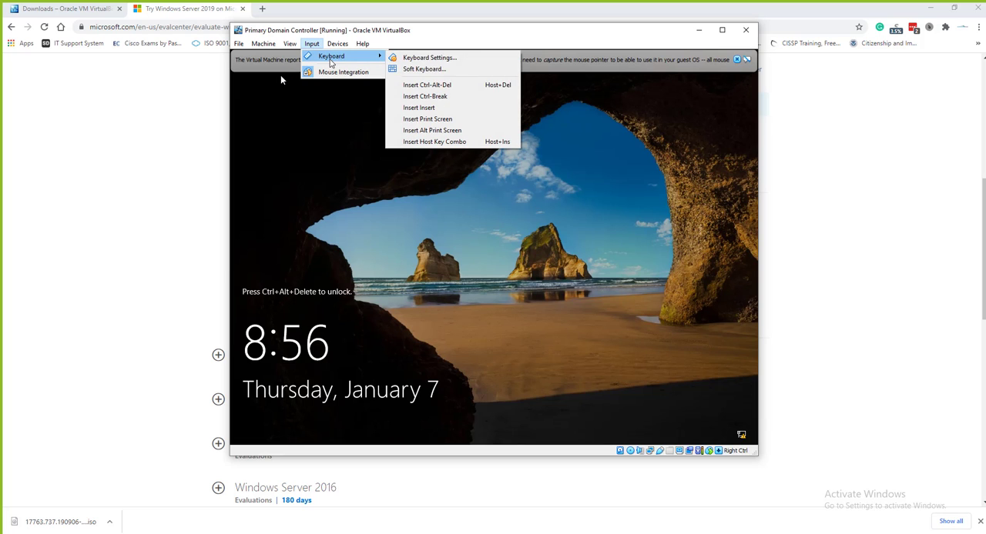
left_click(429, 86)
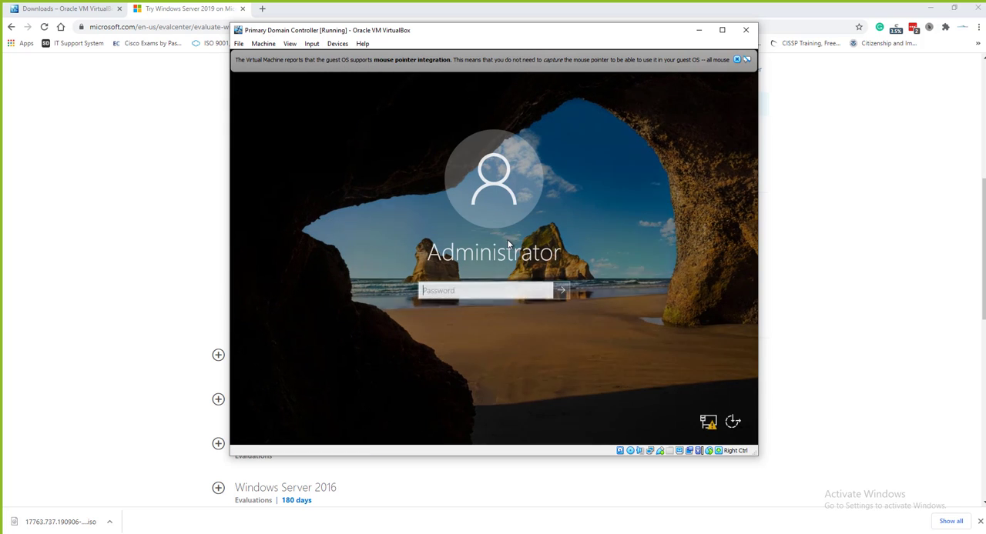
type("•••••••••••")
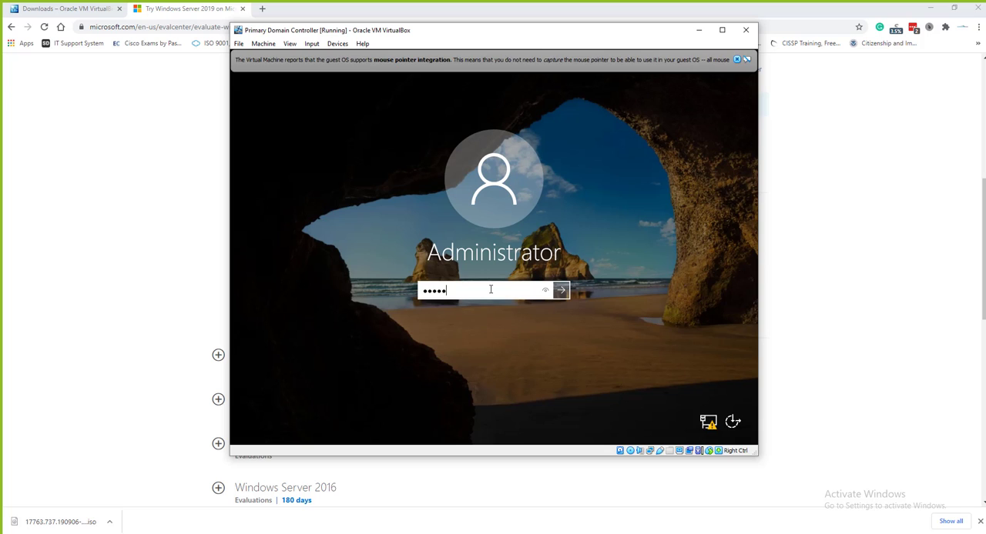
key("Return")
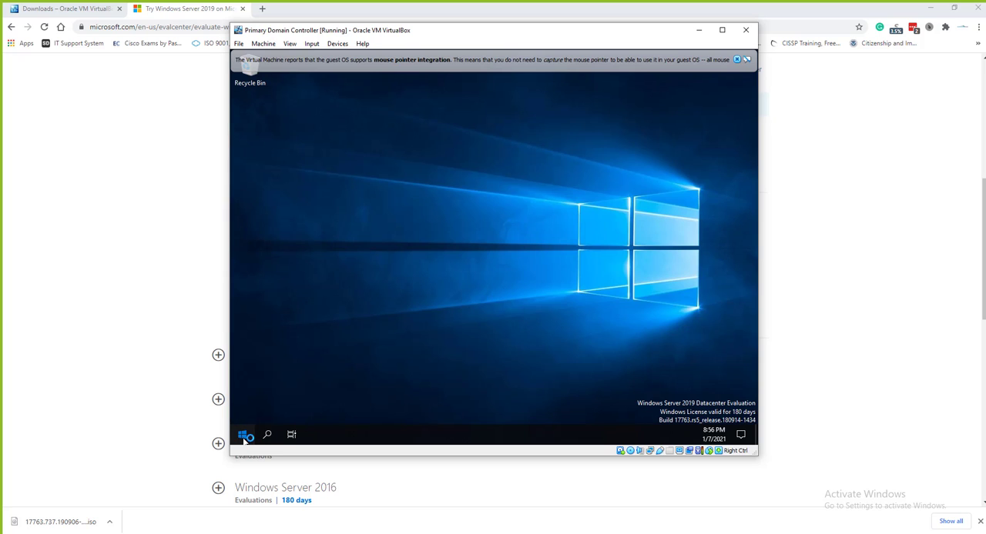
Open the Command Prompt on the server and run hostname to check the computer name
left_click(243, 437)
type("cmd")
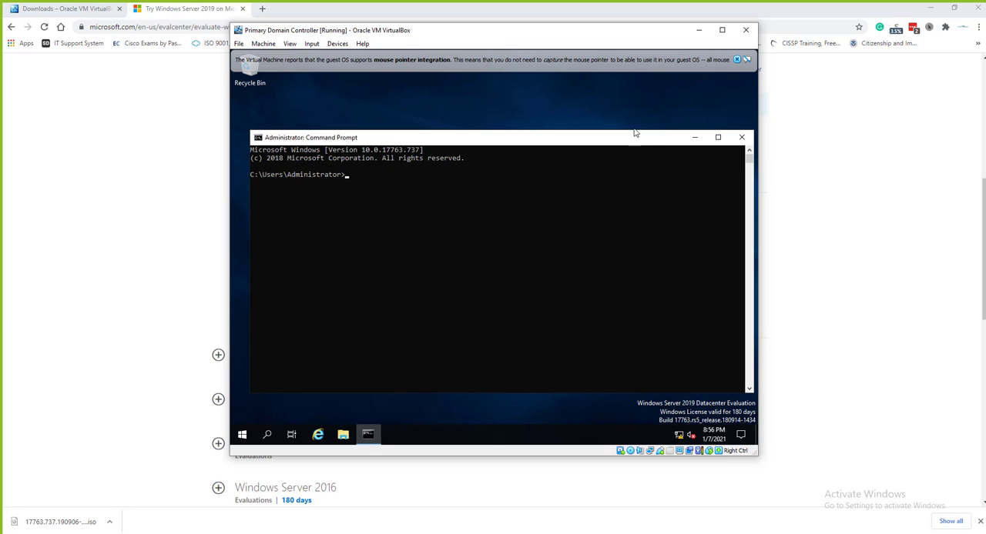
left_click(483, 185)
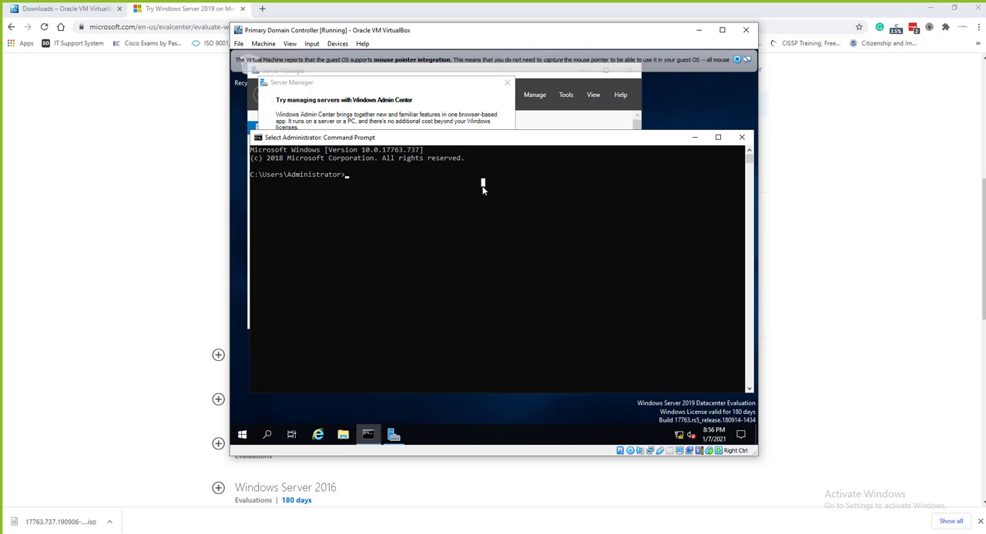
type("hostnaem")
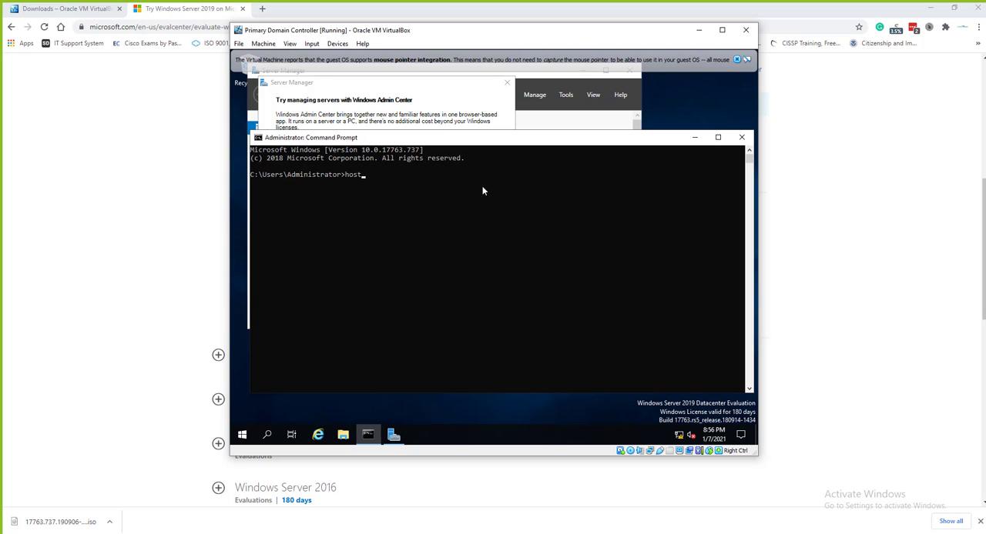
key("BackSpace")
key("BackSpace")
type("ame")
key("Return")
Dismiss the Windows Admin Center message and close Server Manager on the server
left_click(465, 114)
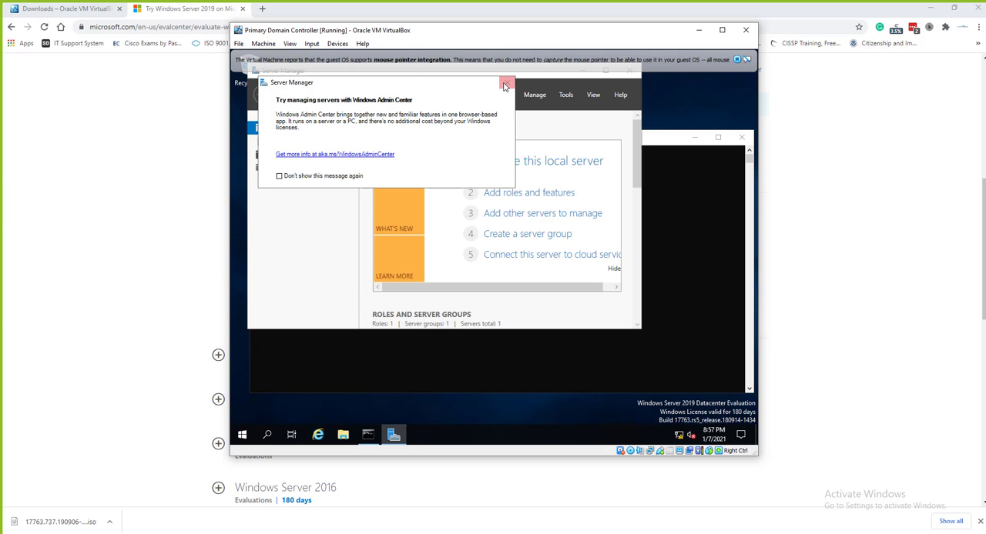
left_click(507, 83)
left_click(628, 77)
left_click(628, 77)
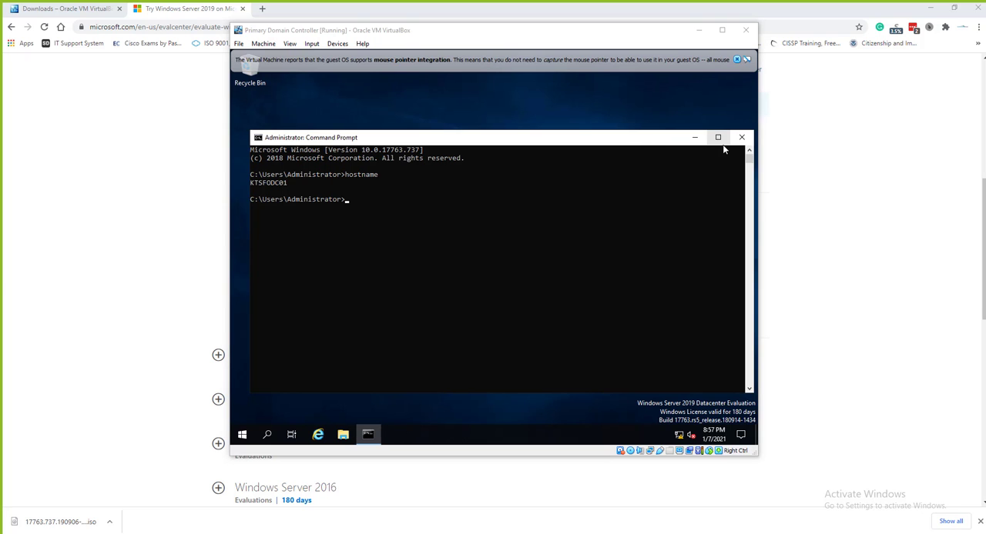
mouse_move(985, 119)
left_mouse_down()
mouse_move(748, 113)
mouse_move(643, 99)
mouse_move(621, 63)
left_mouse_up()
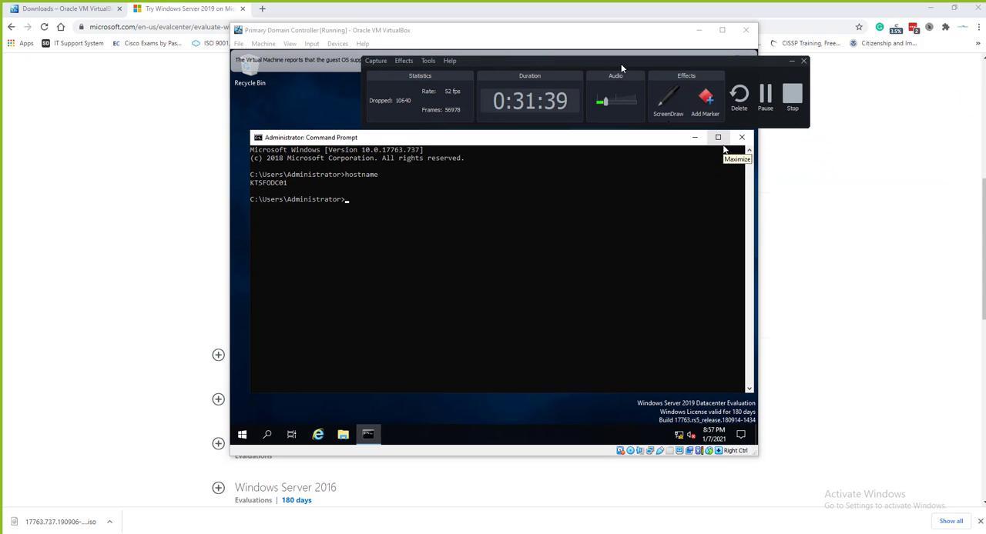
left_click(765, 102)
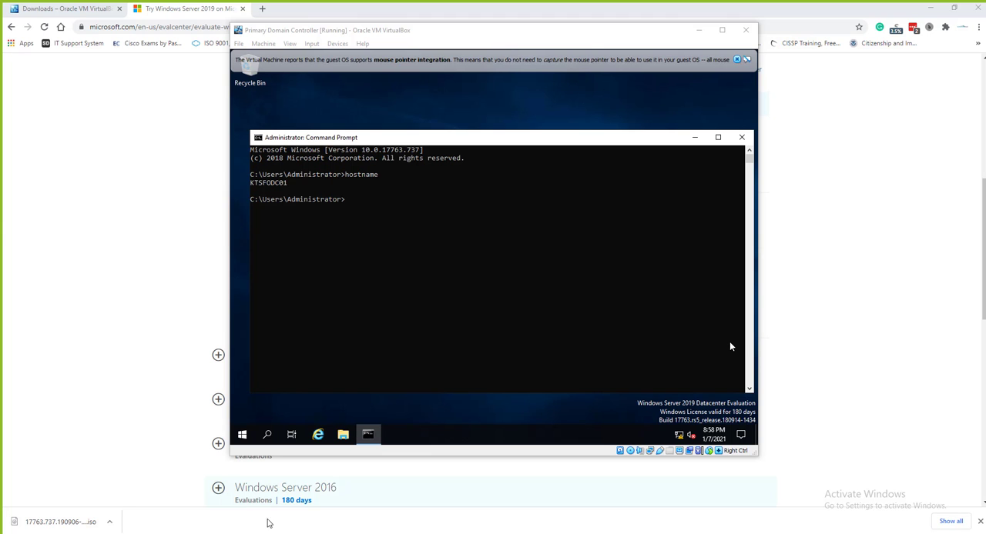
Switch to the Course Lab intro presentation in PowerPoint to review the lab plan
mouse_move(518, 533)
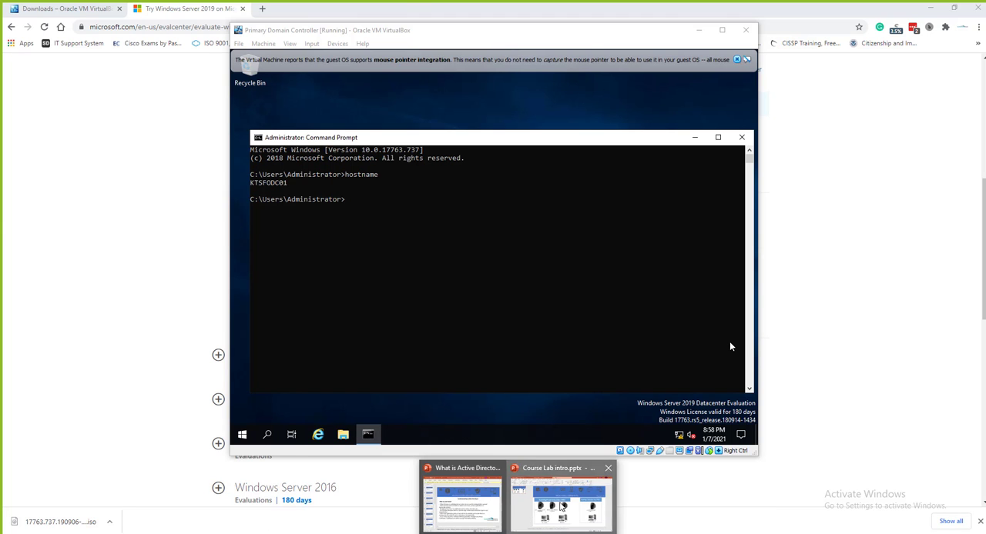
left_click(561, 502)
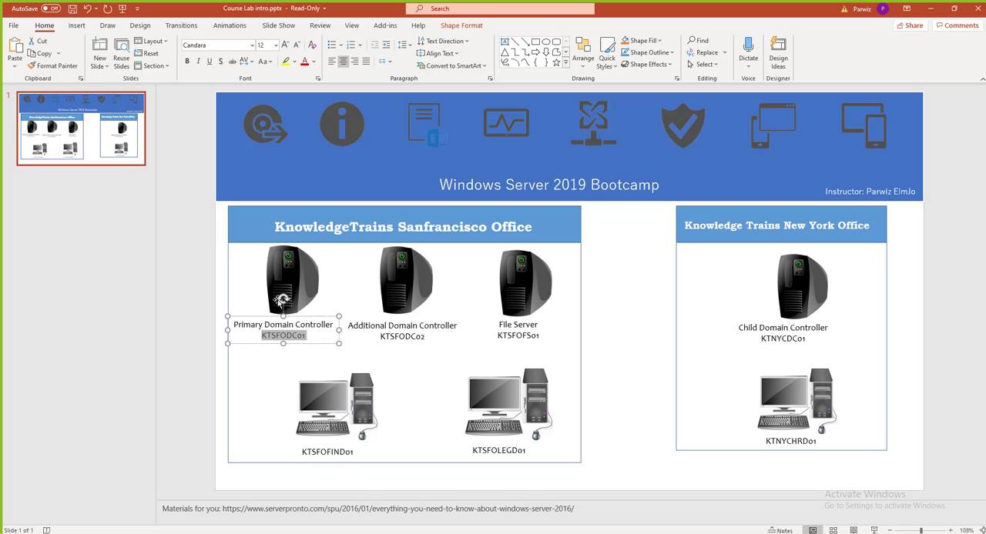